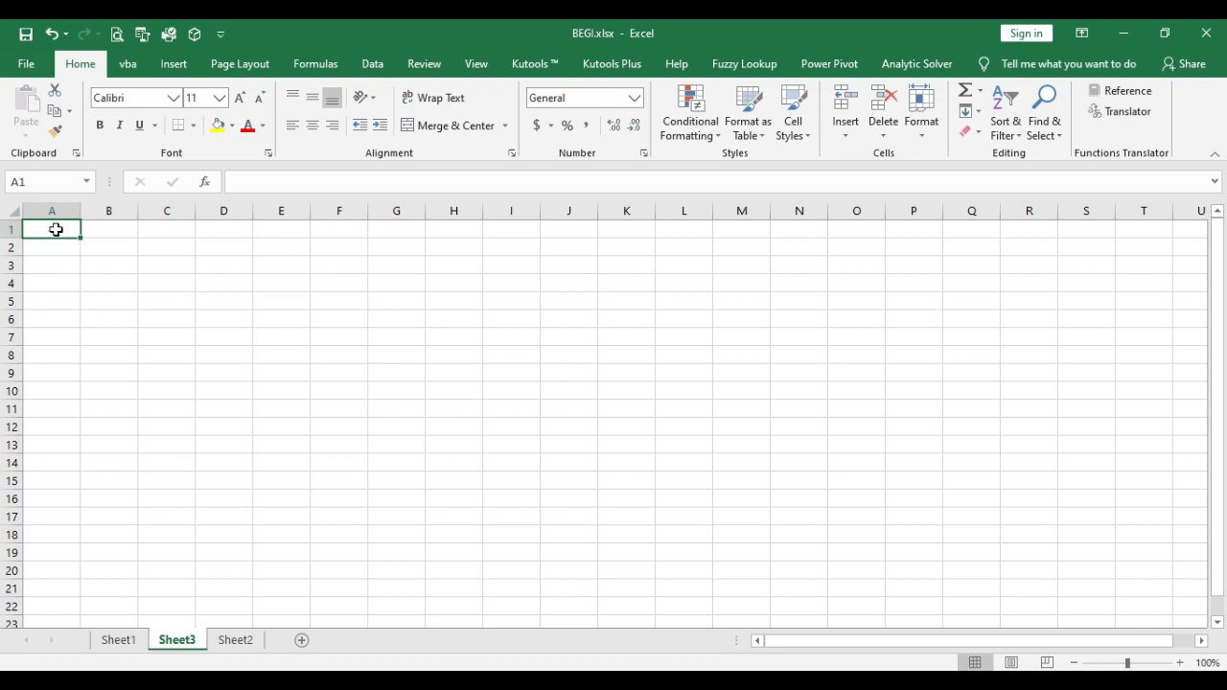
Step: Enter the values 1 and 2 in cells A1 and A2 of Sheet3
text(1)
key(Return)
text(2)
key(Return)
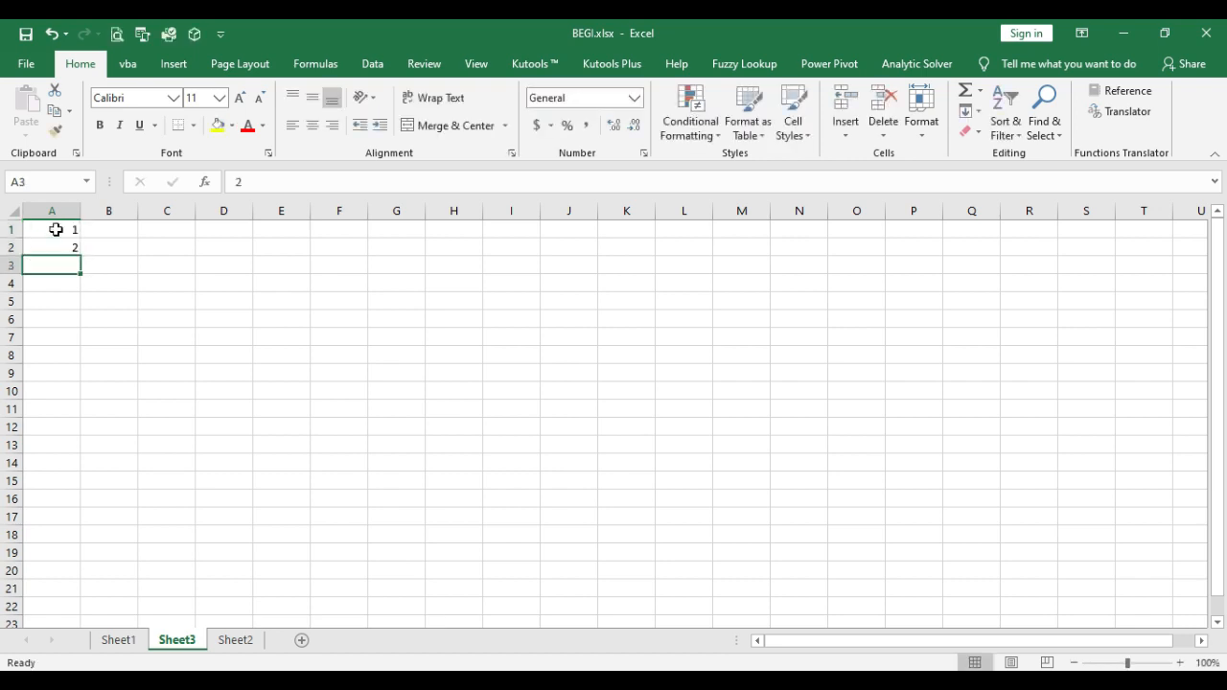
text(3)
key(Return)
key(Up)
Step: Extend the number series from A1:A2 down column A to row 92
ctrl+scroll(56, 231, up, 4)
click(60, 242)
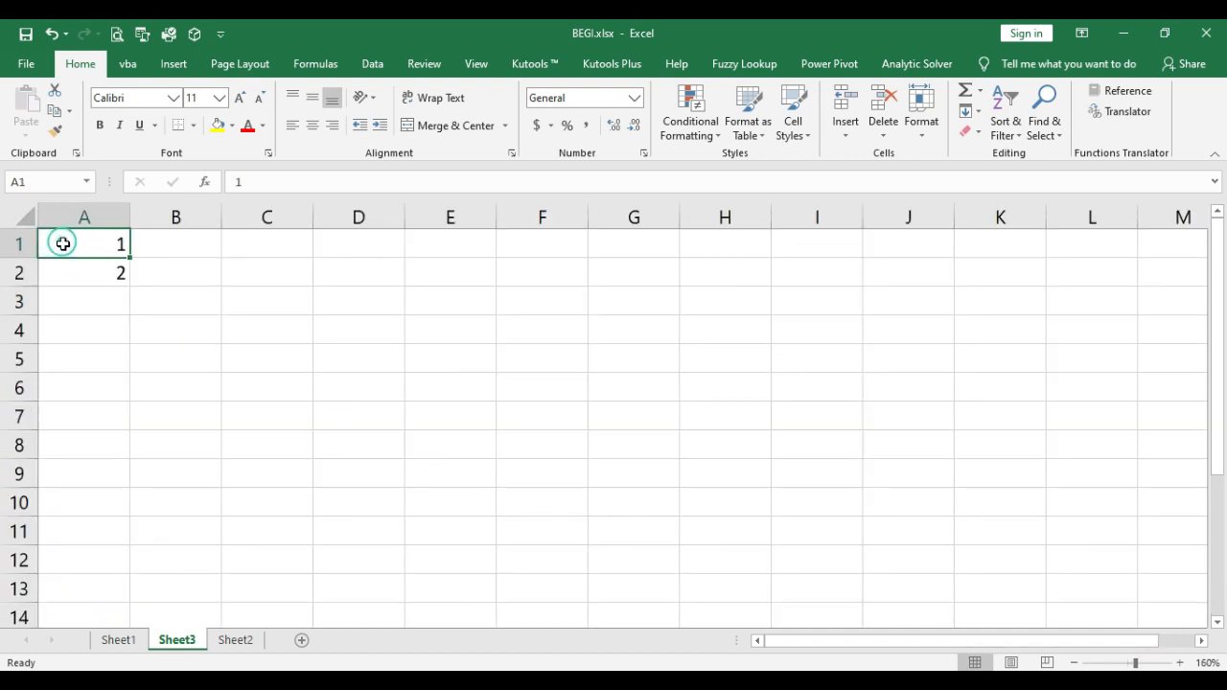
drag(94, 255, 115, 563)
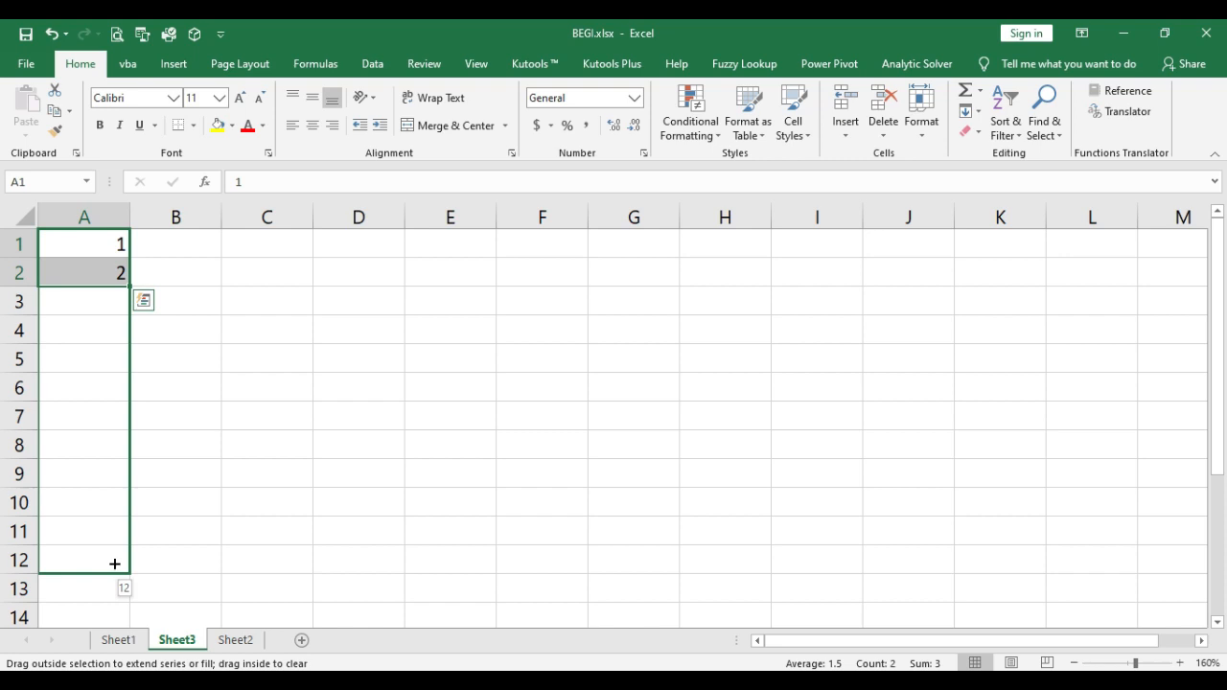
drag(115, 577, 98, 521)
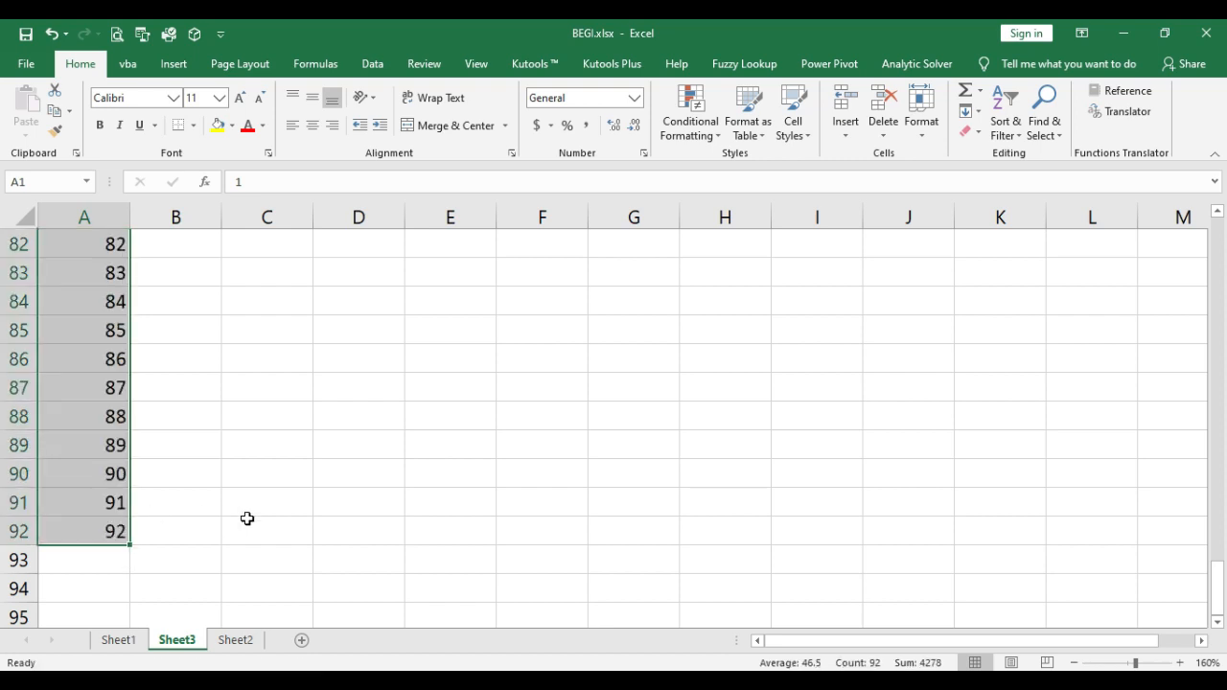
Step: Try to fill column B from the single value 1 entered in B1, and undo the fill
scroll(247, 517, up, 16)
scroll(247, 518, up, 11)
click(195, 238)
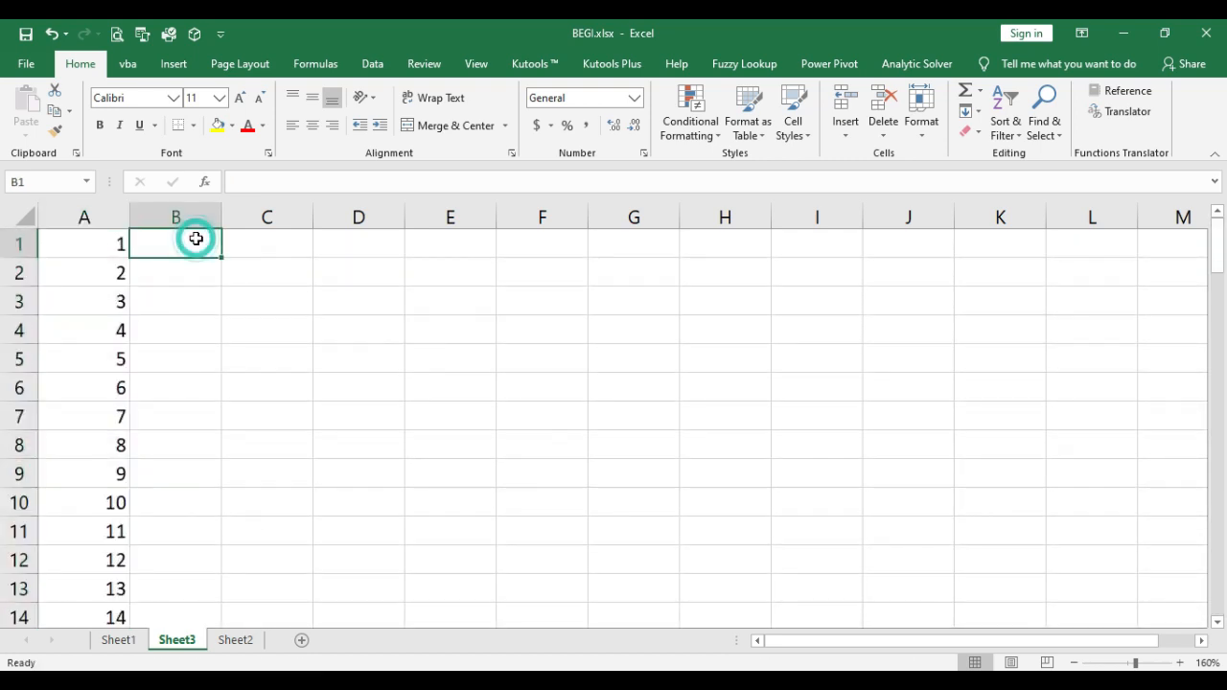
text(1)
key(Return)
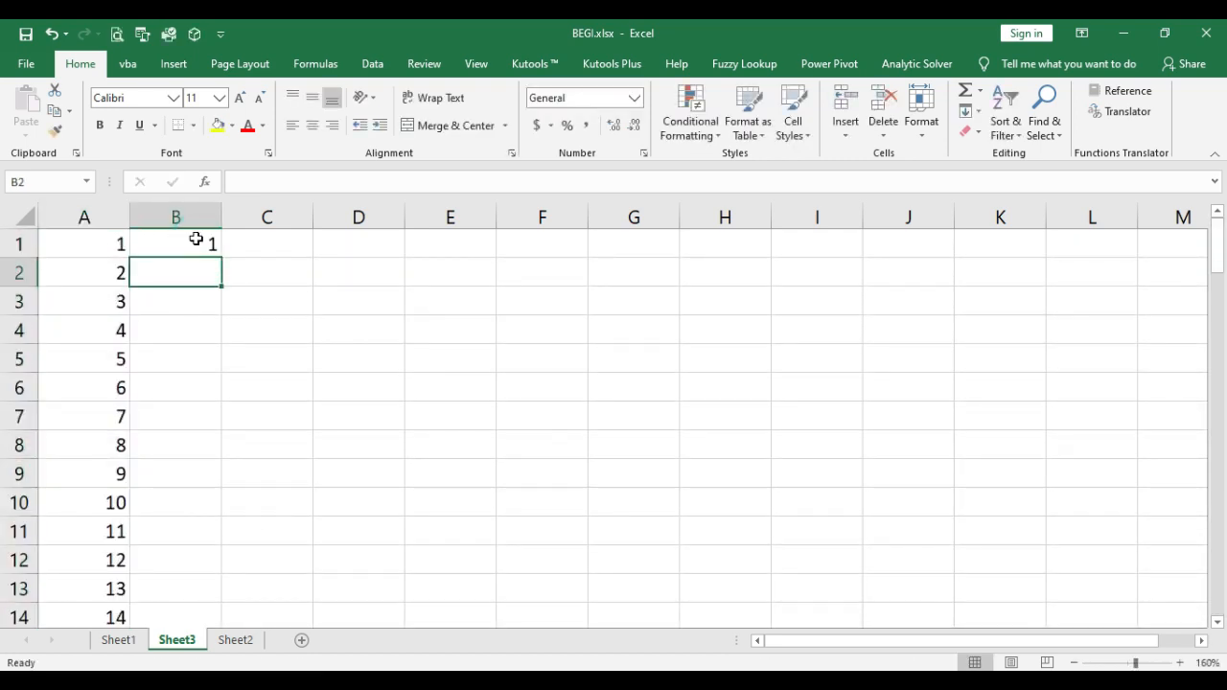
click(196, 240)
drag(220, 261, 231, 560)
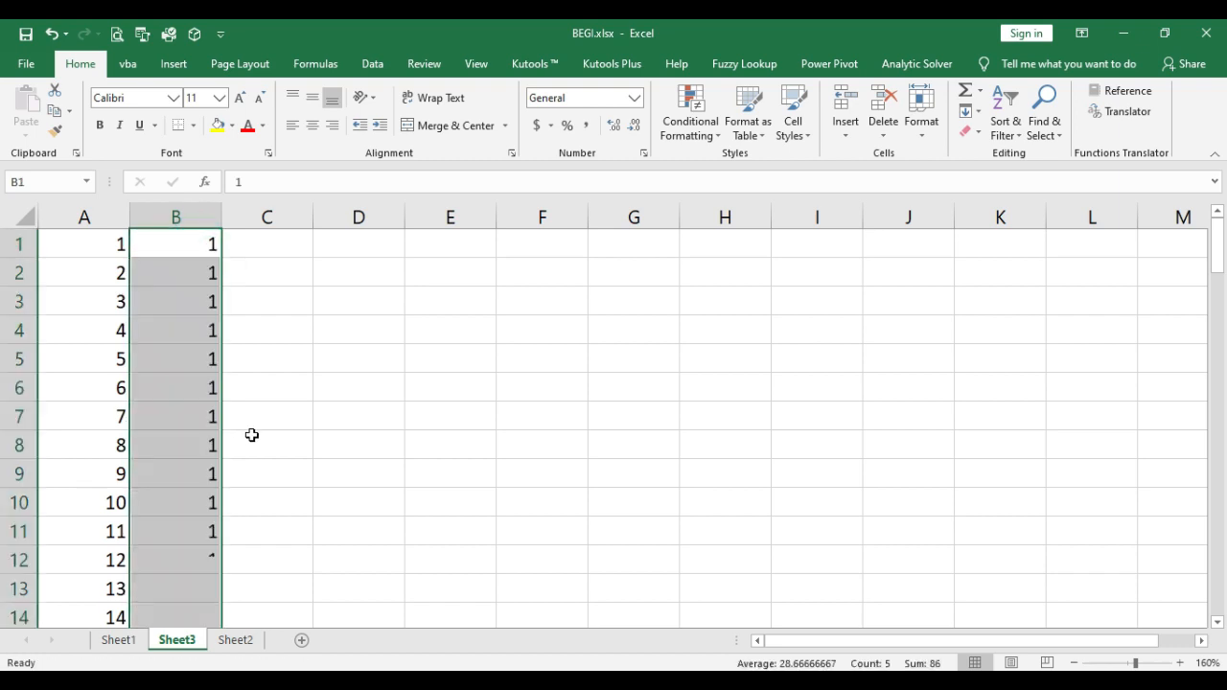
key(ctrl+z)
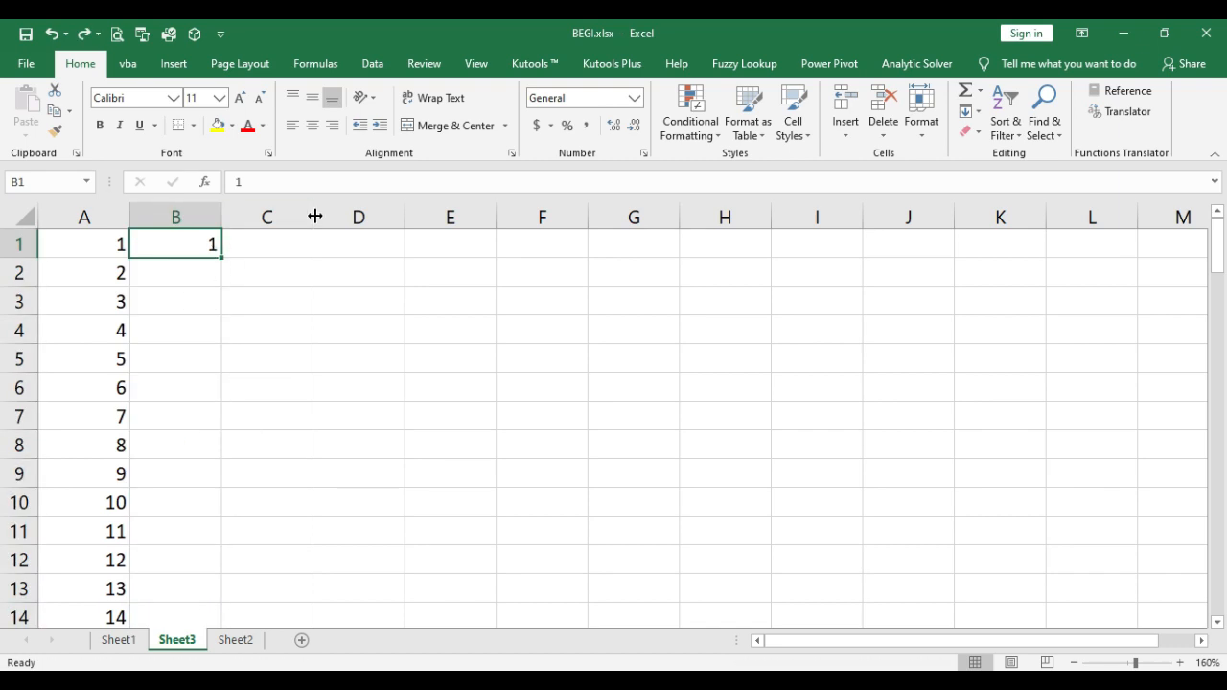
Step: Enter 2 and 4 in B1 and B2 and extend that series down column B alongside the column A data
text(2)
key(Return)
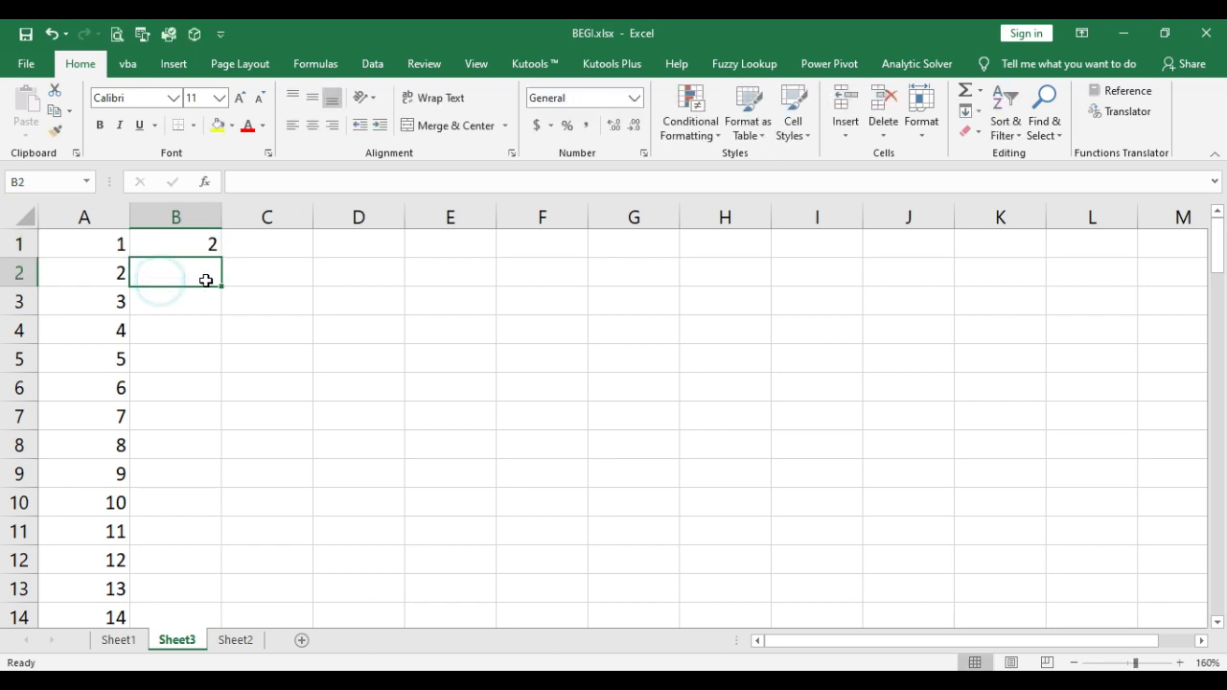
text(4)
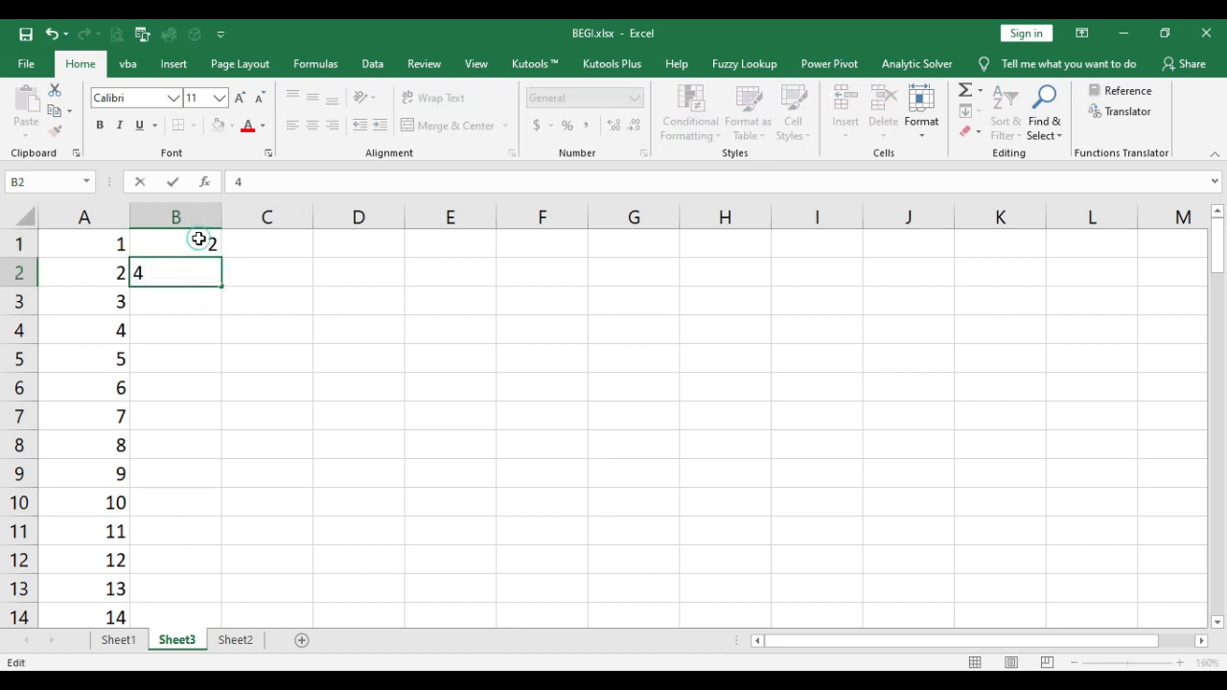
drag(201, 239, 208, 273)
double_click(222, 285)
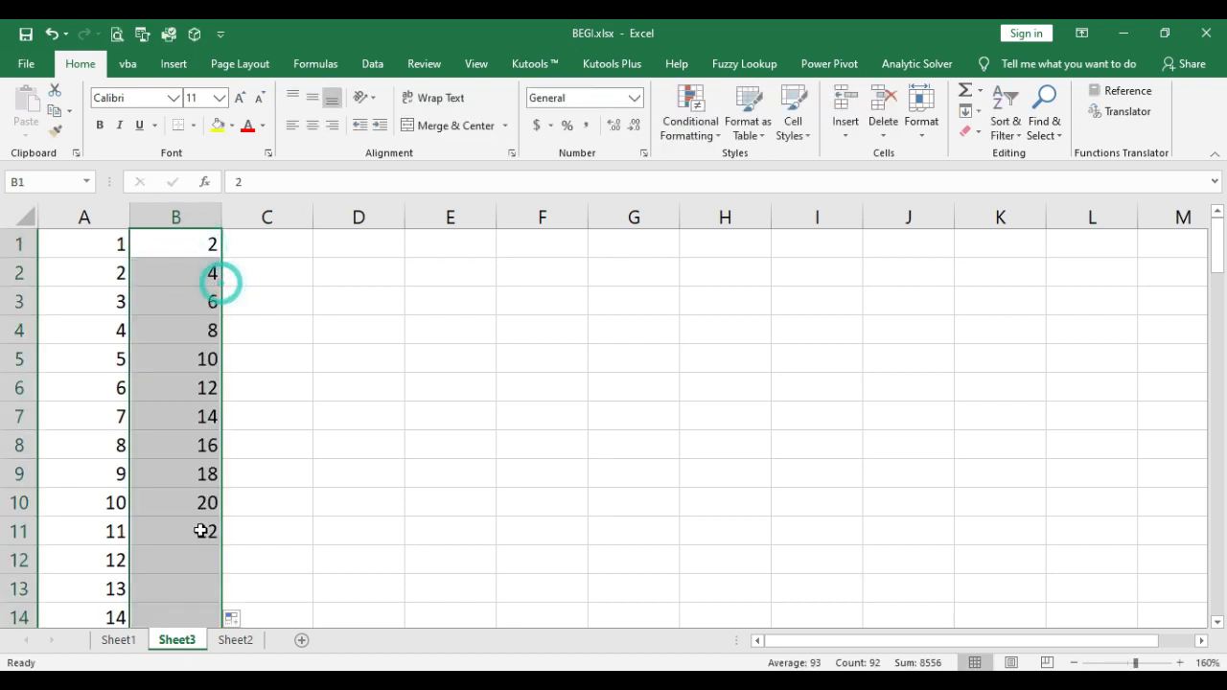
scroll(207, 393, down, 3)
scroll(230, 296, up, 3)
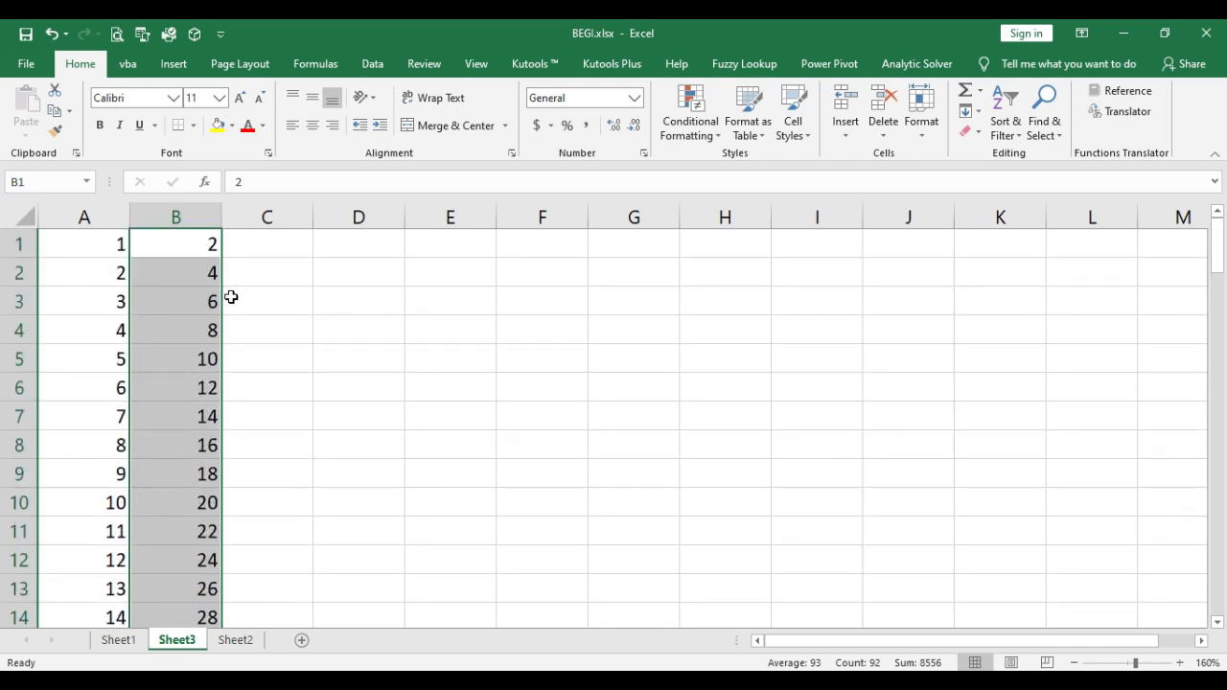
click(247, 246)
scroll(227, 347, down, 4)
scroll(226, 347, up, 4)
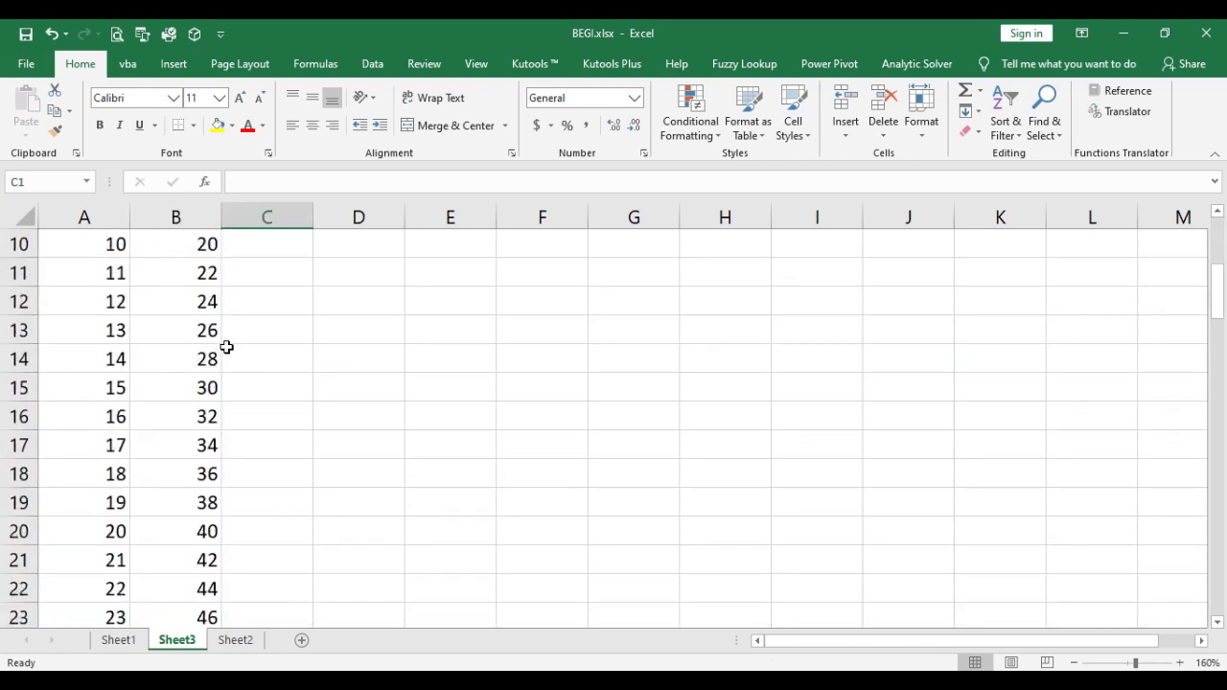
Step: Enter 5 and 10 in cells C1 and C2
click(206, 248)
click(264, 250)
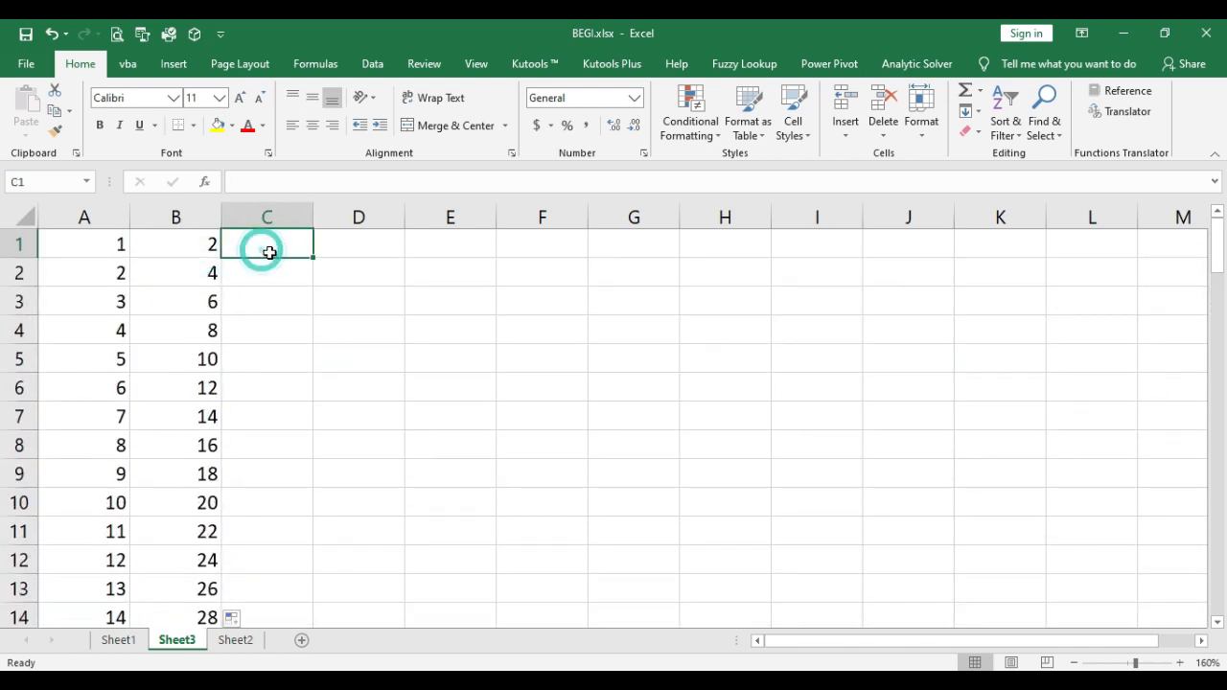
text(5)
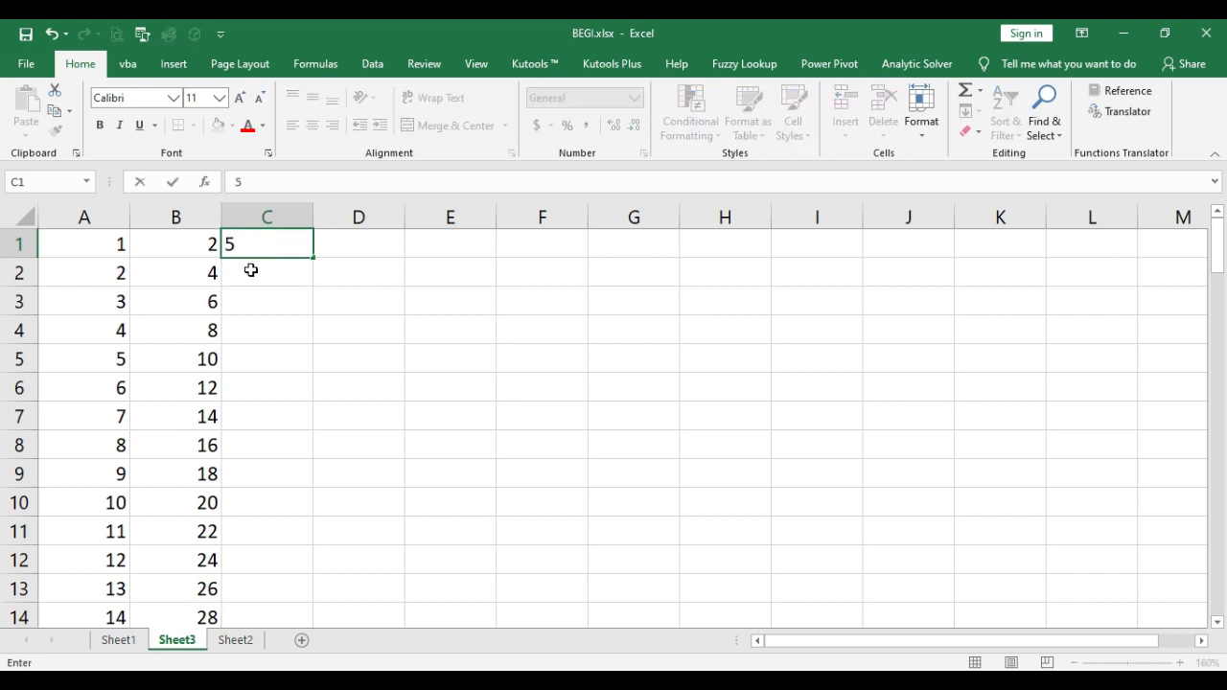
click(251, 273)
text(10)
key(Return)
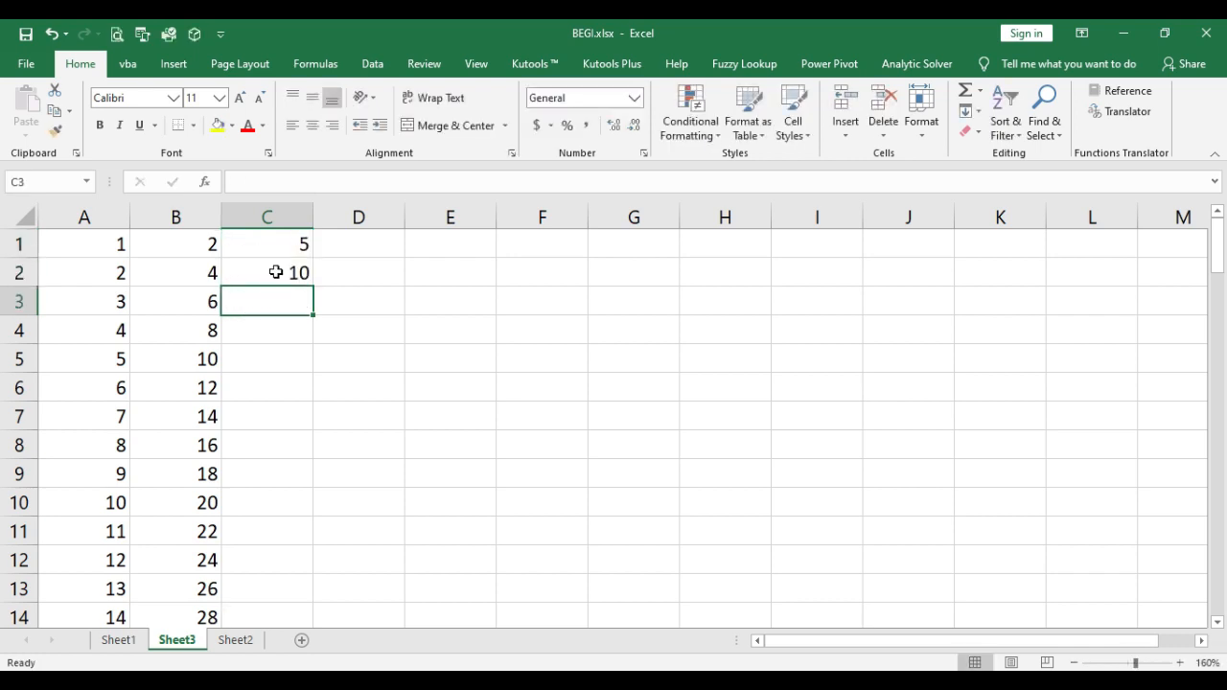
Step: Extend the series from C1:C2 down column C to the last row of the adjacent data
drag(277, 244, 281, 274)
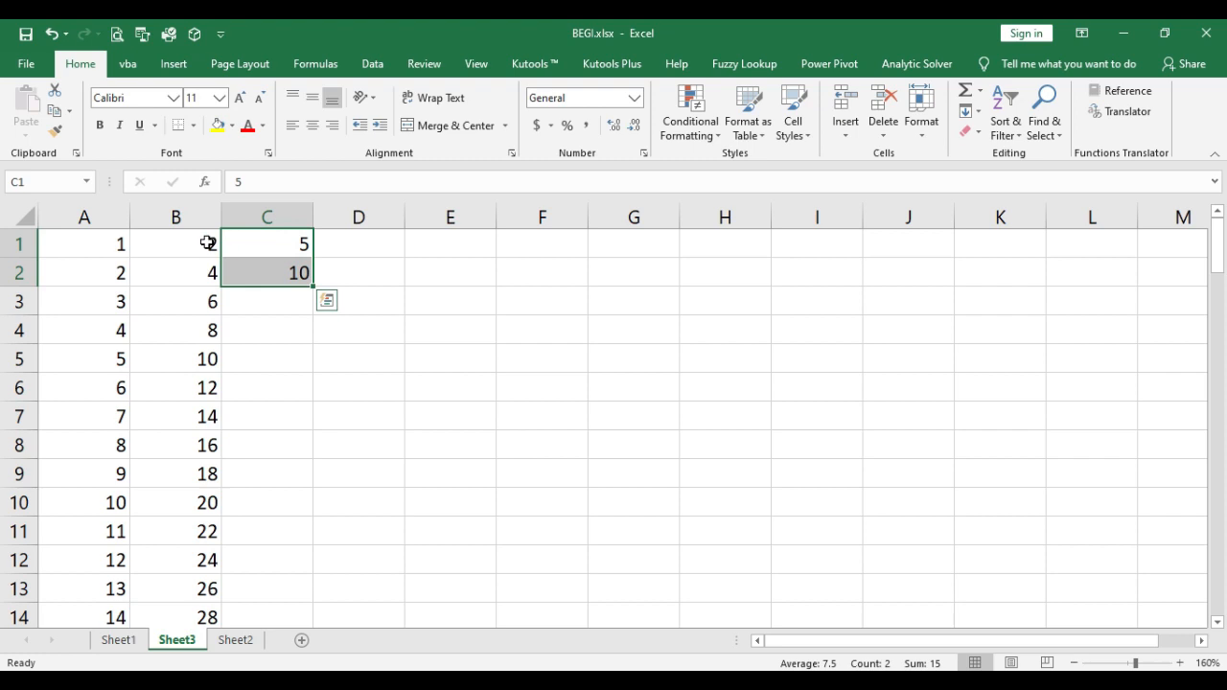
drag(205, 245, 216, 618)
click(288, 580)
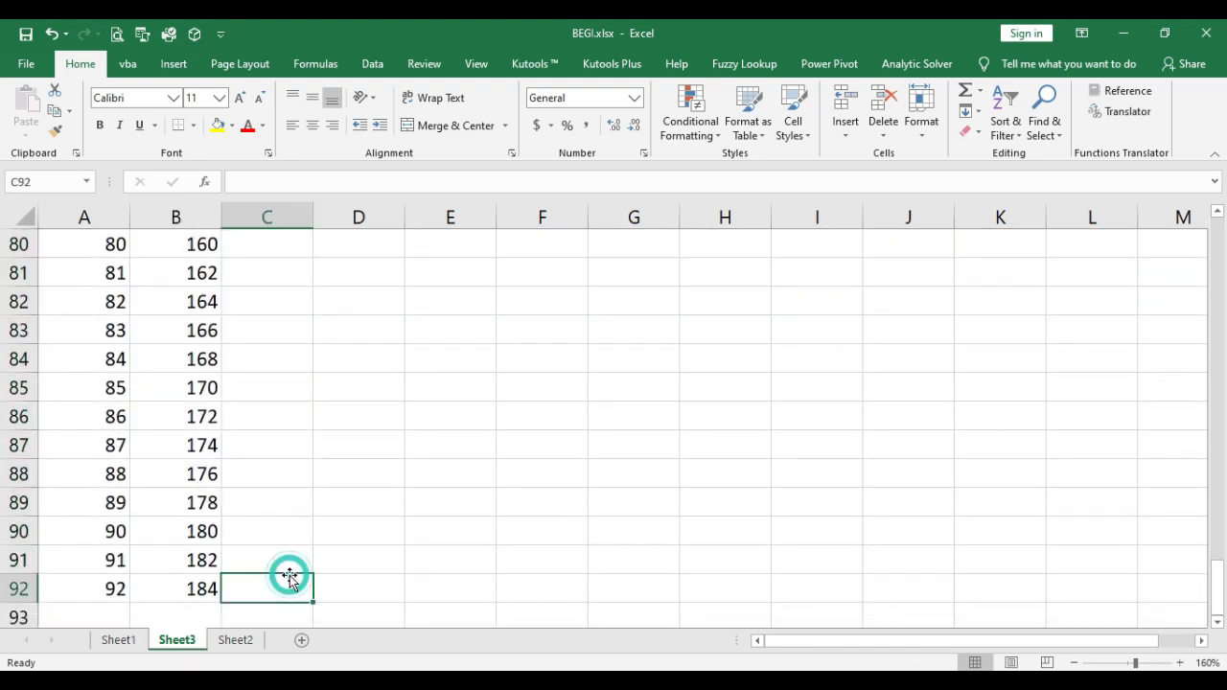
scroll(290, 578, up, 10)
scroll(290, 572, up, 10)
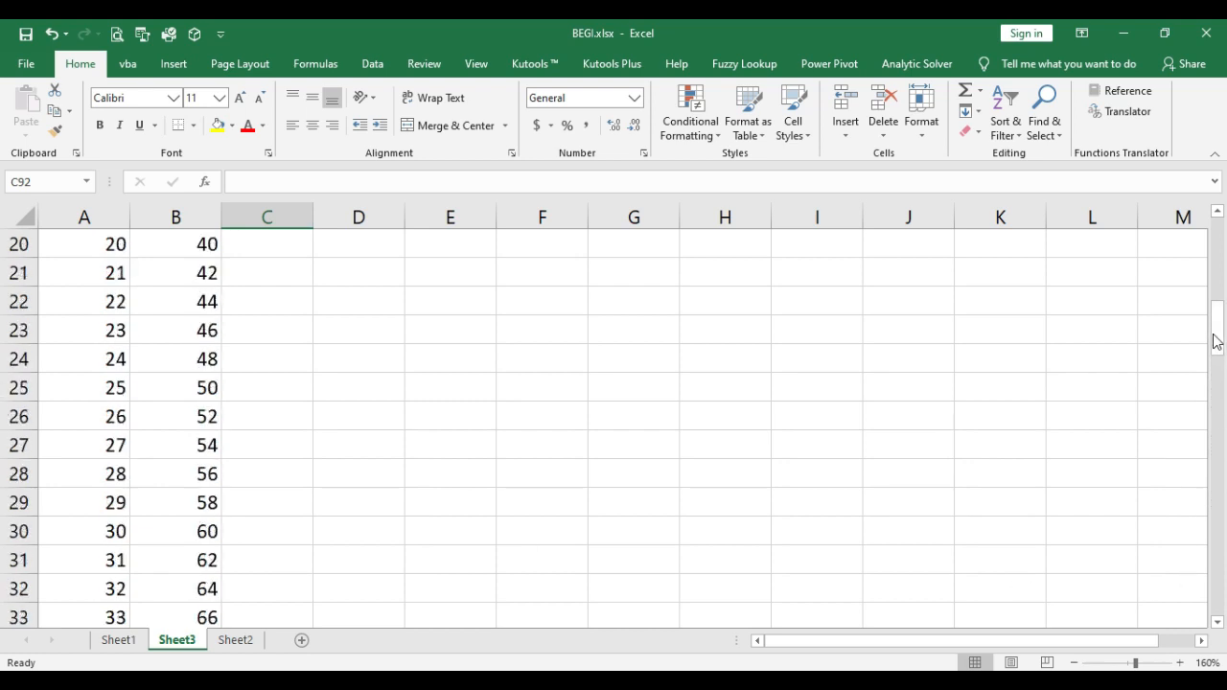
drag(1217, 342, 1219, 217)
drag(273, 248, 299, 274)
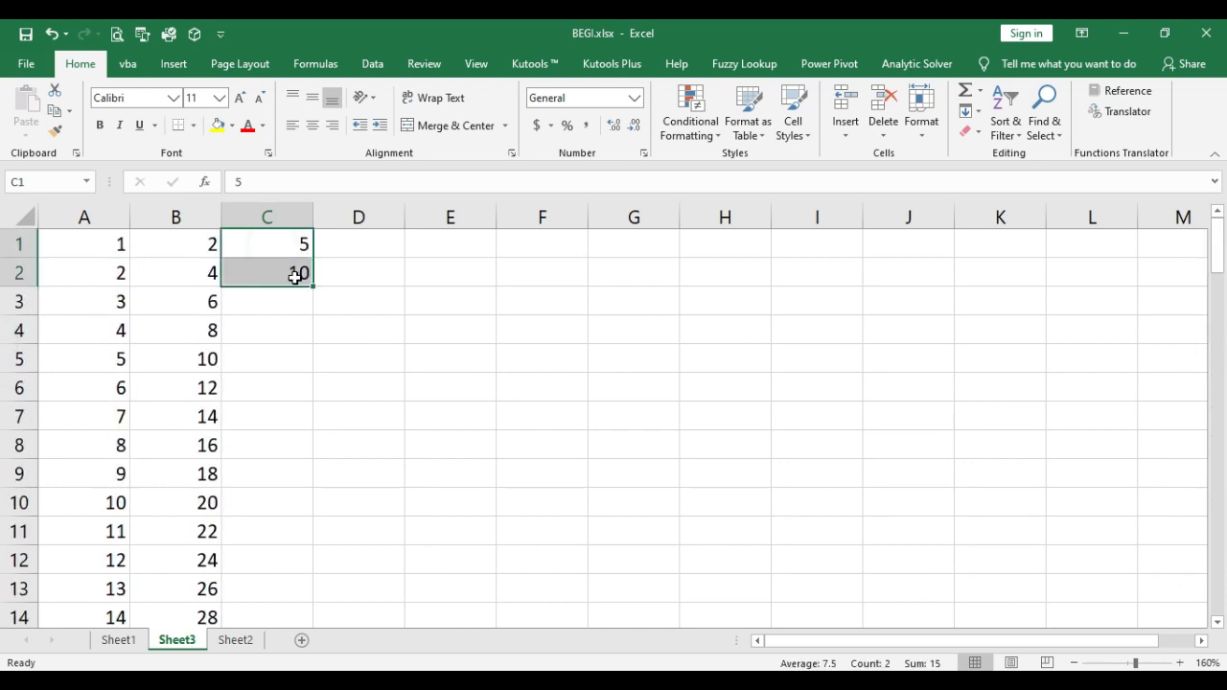
double_click(313, 287)
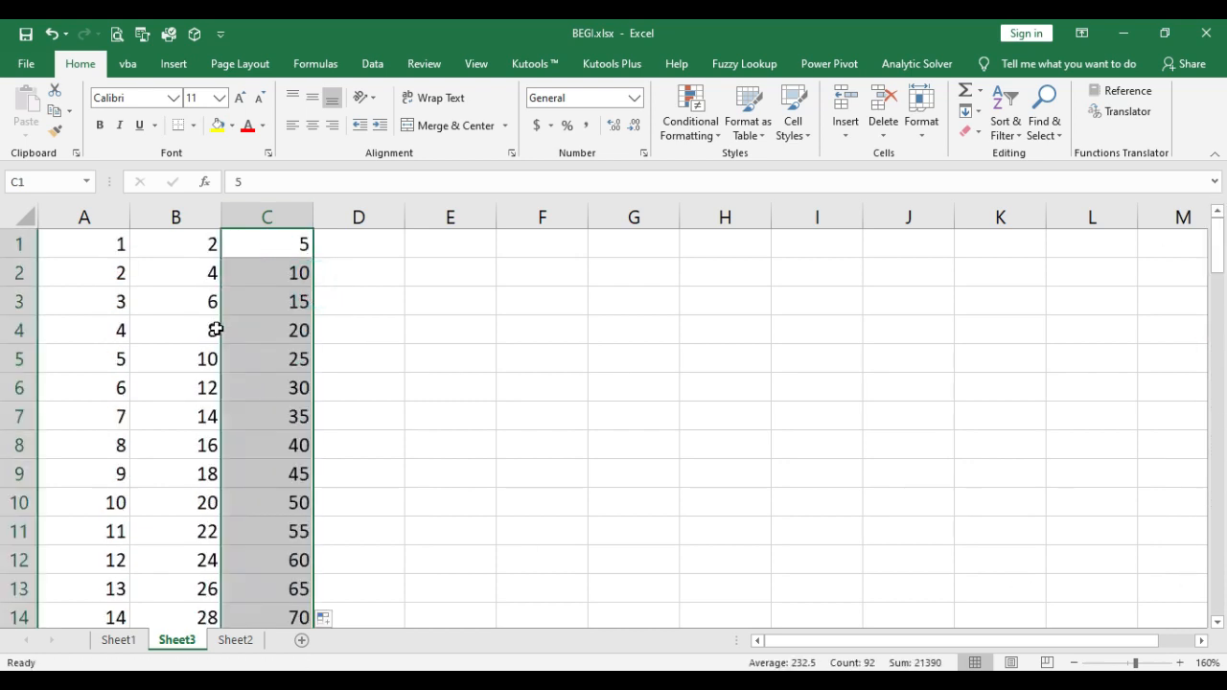
scroll(297, 416, down, 20)
scroll(294, 422, up, 20)
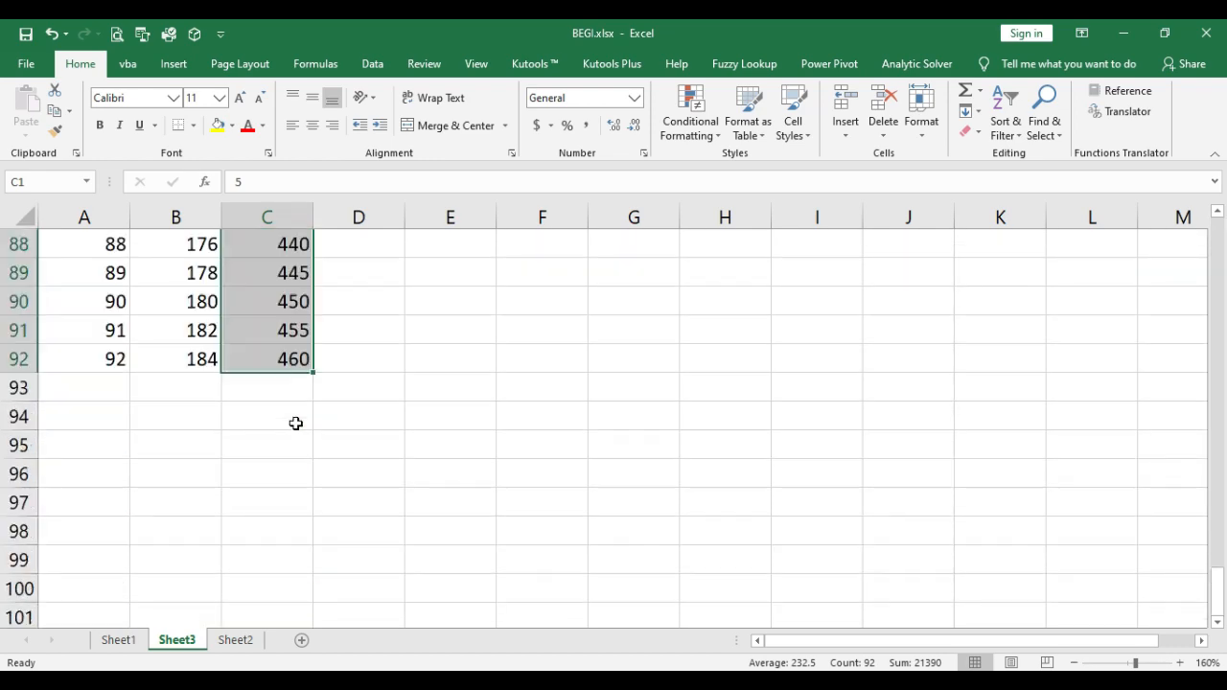
Step: Review the points of discussion on Sheet1 and select the entry about moving or copying worksheets
click(116, 640)
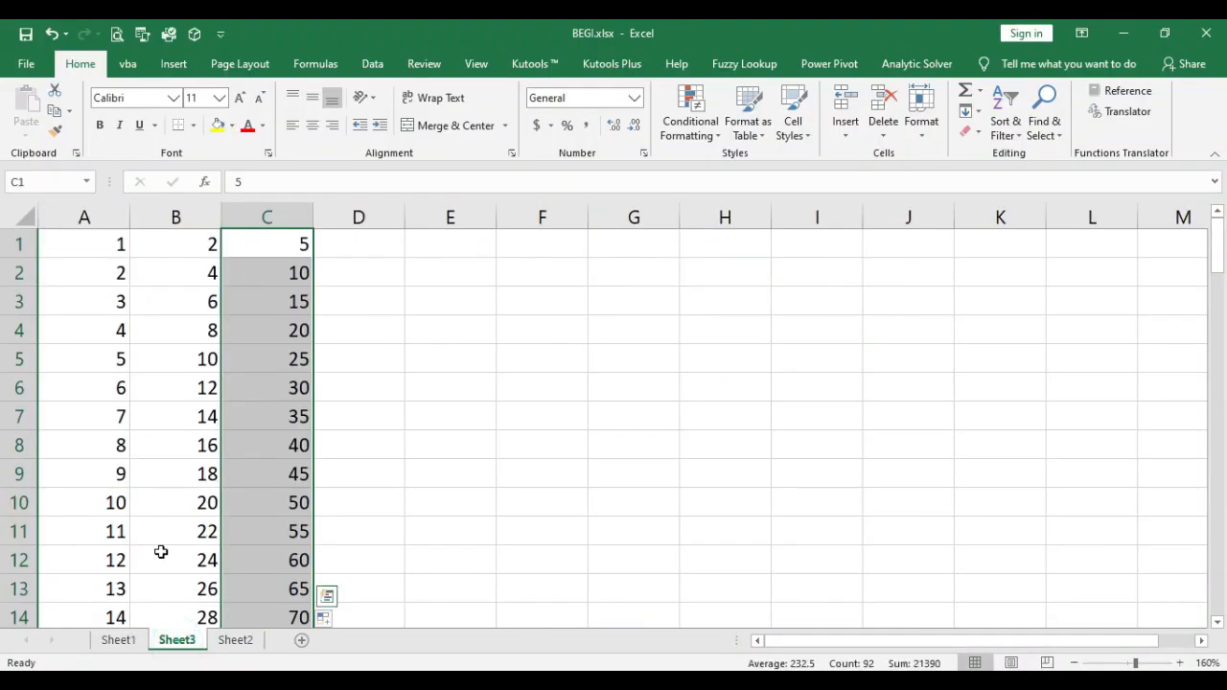
click(121, 643)
click(213, 475)
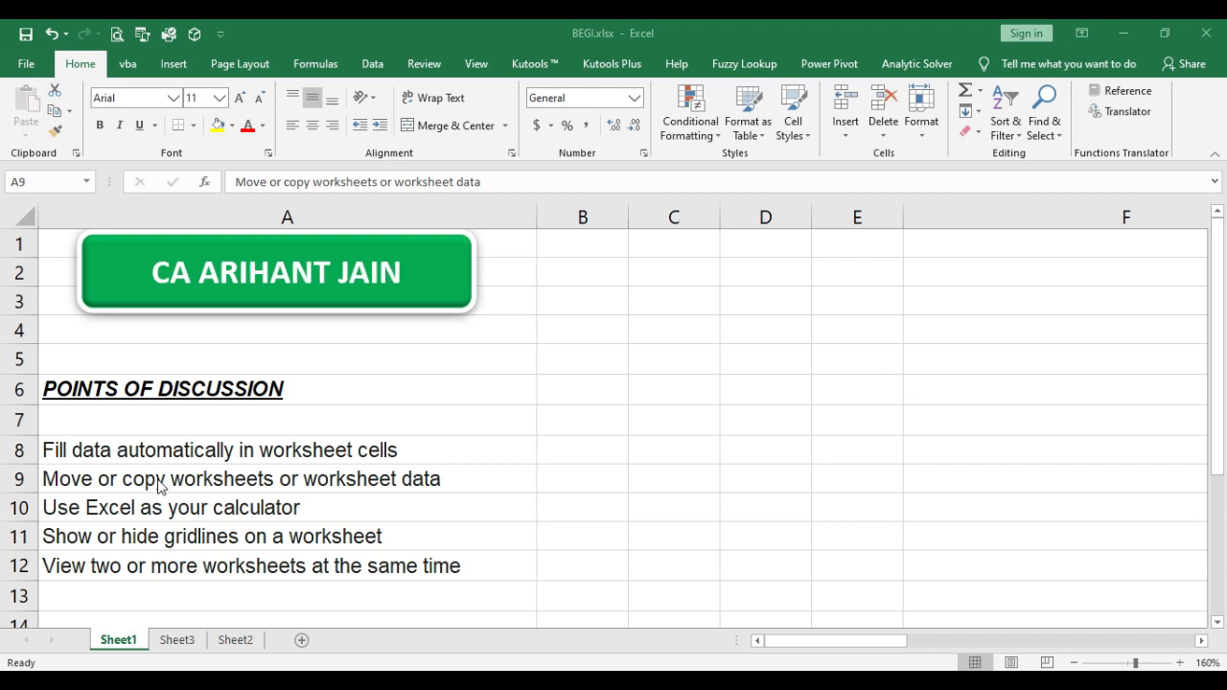
click(158, 487)
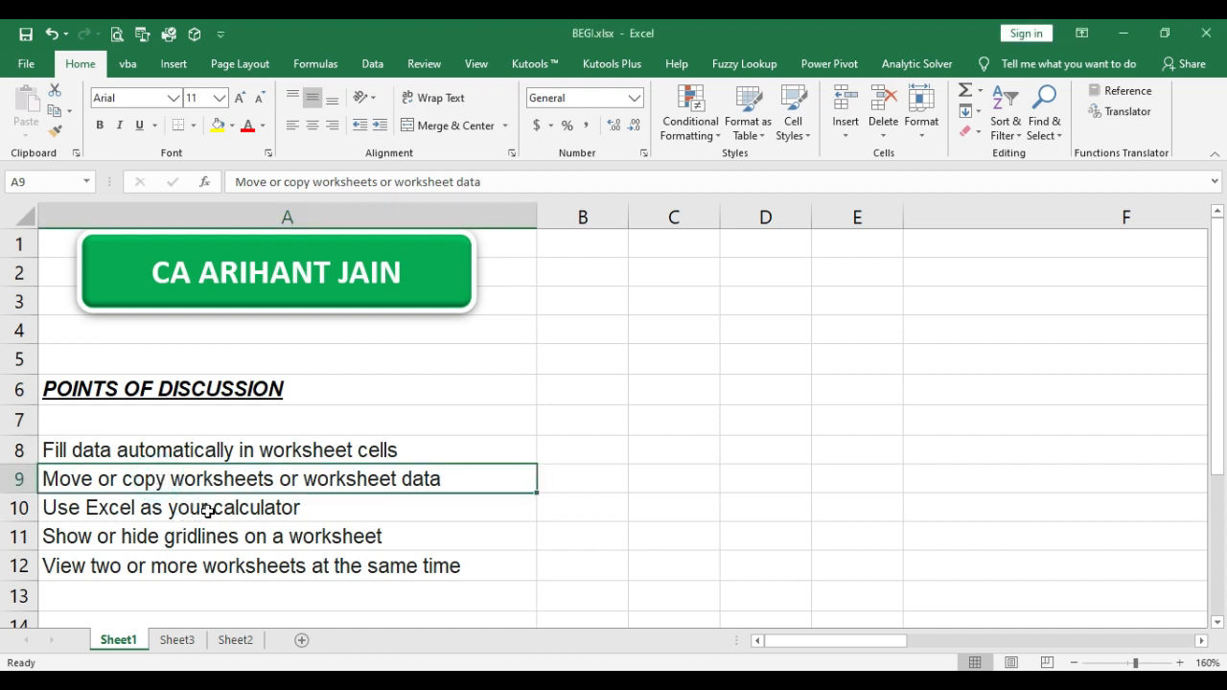
Step: Move Sheet3 to the end of the sheets in the BEGI.xlsx workbook
click(180, 641)
scroll(177, 513, down, 2)
scroll(176, 618, up, 2)
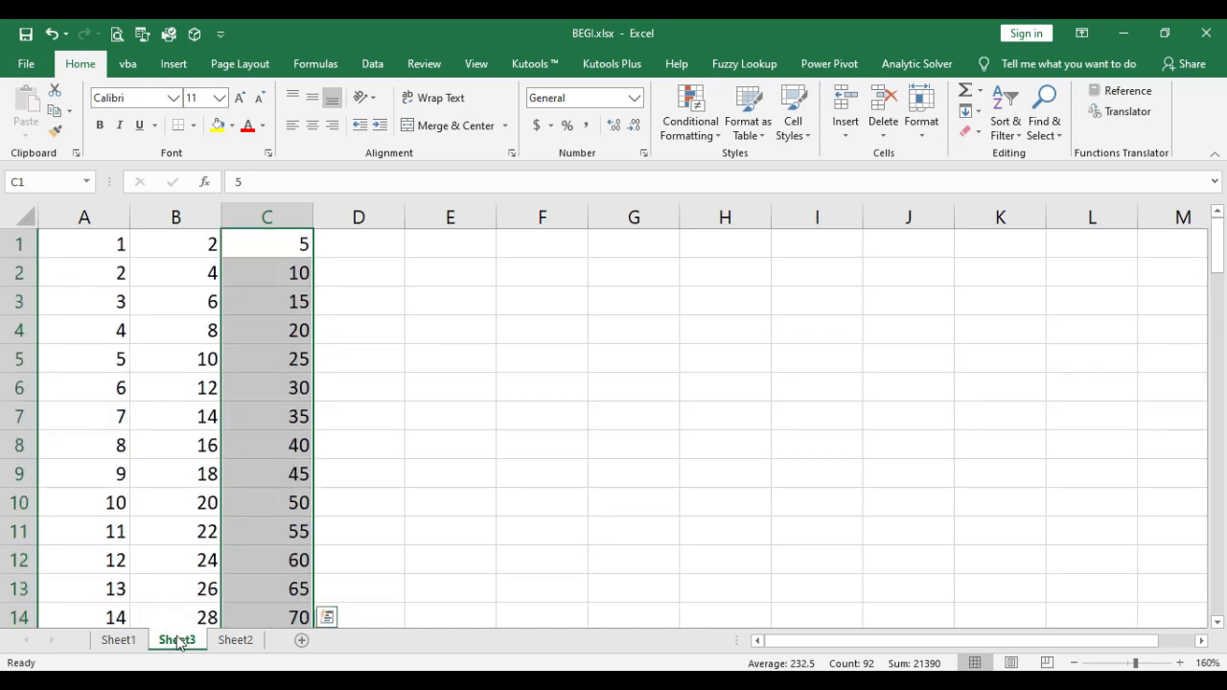
right_click(182, 641)
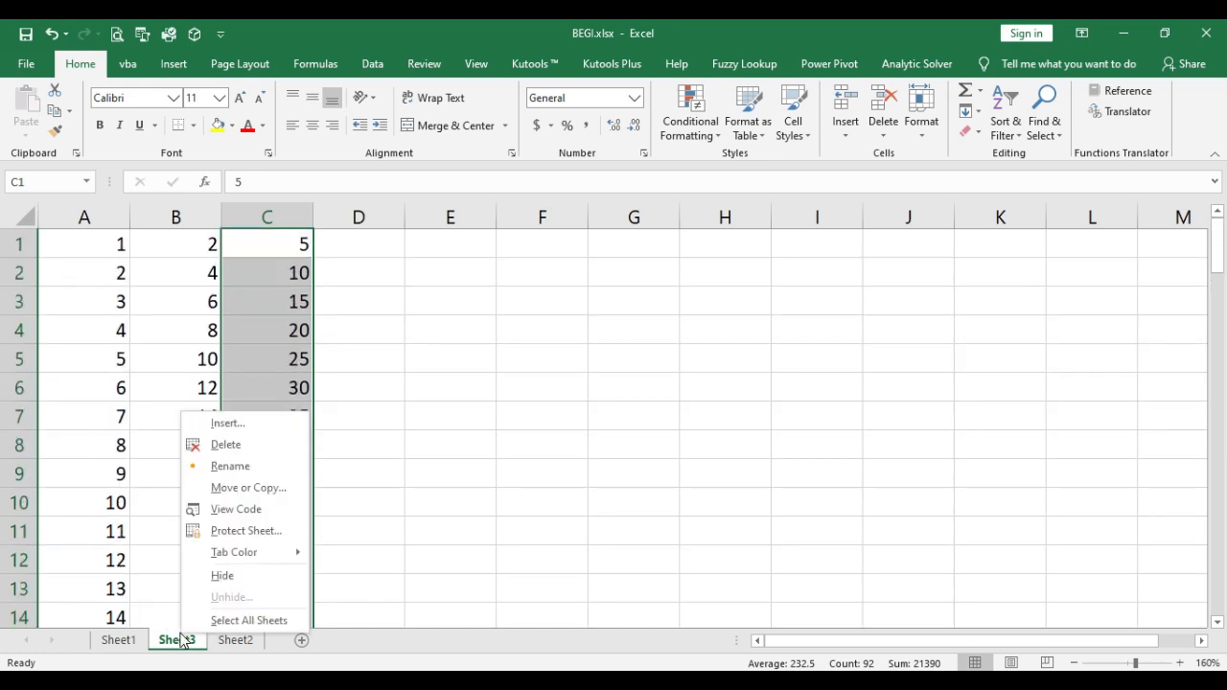
click(237, 489)
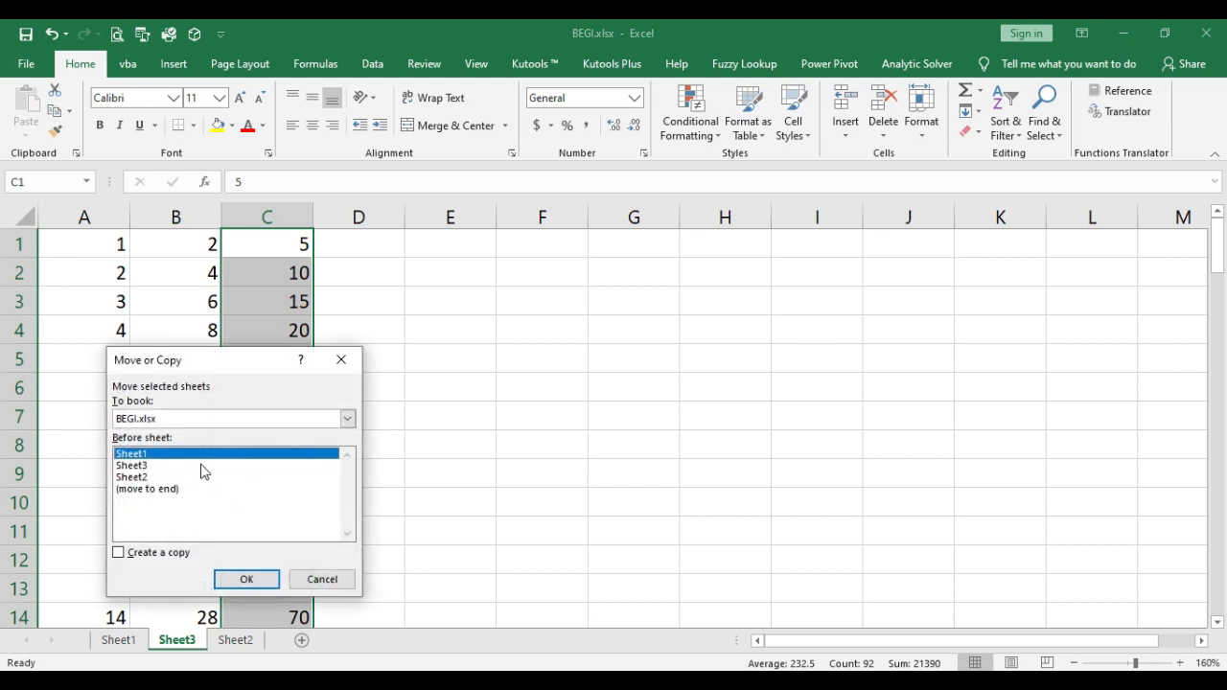
click(181, 465)
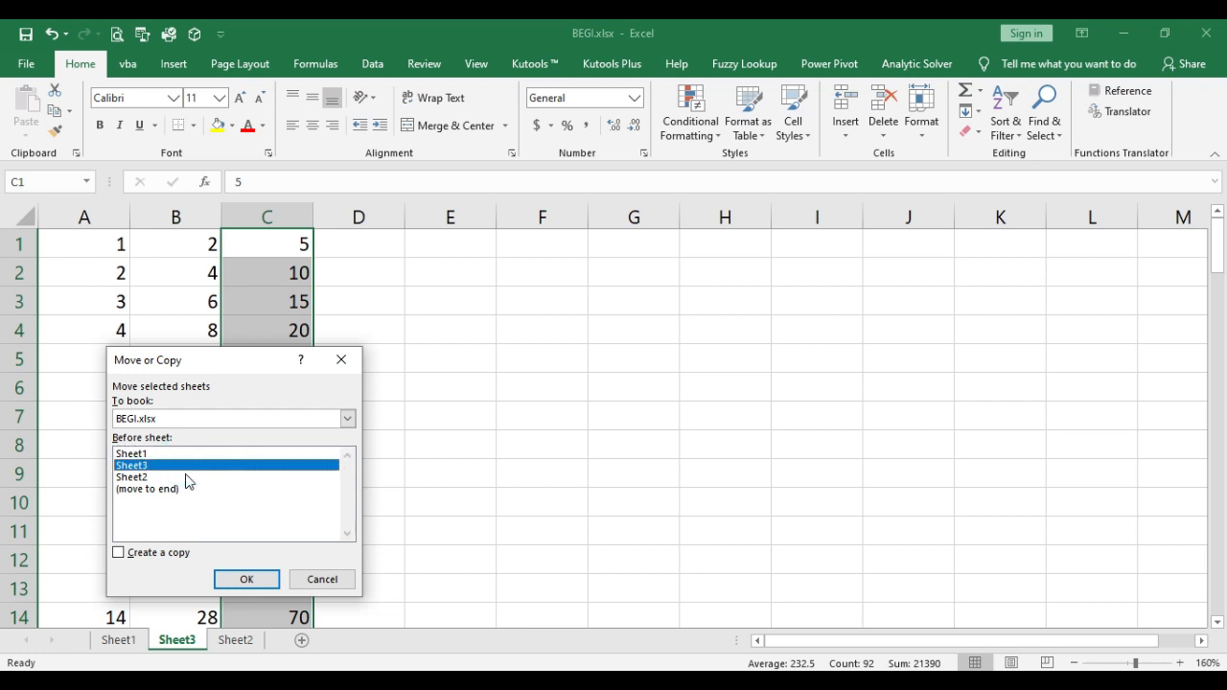
click(187, 477)
click(191, 490)
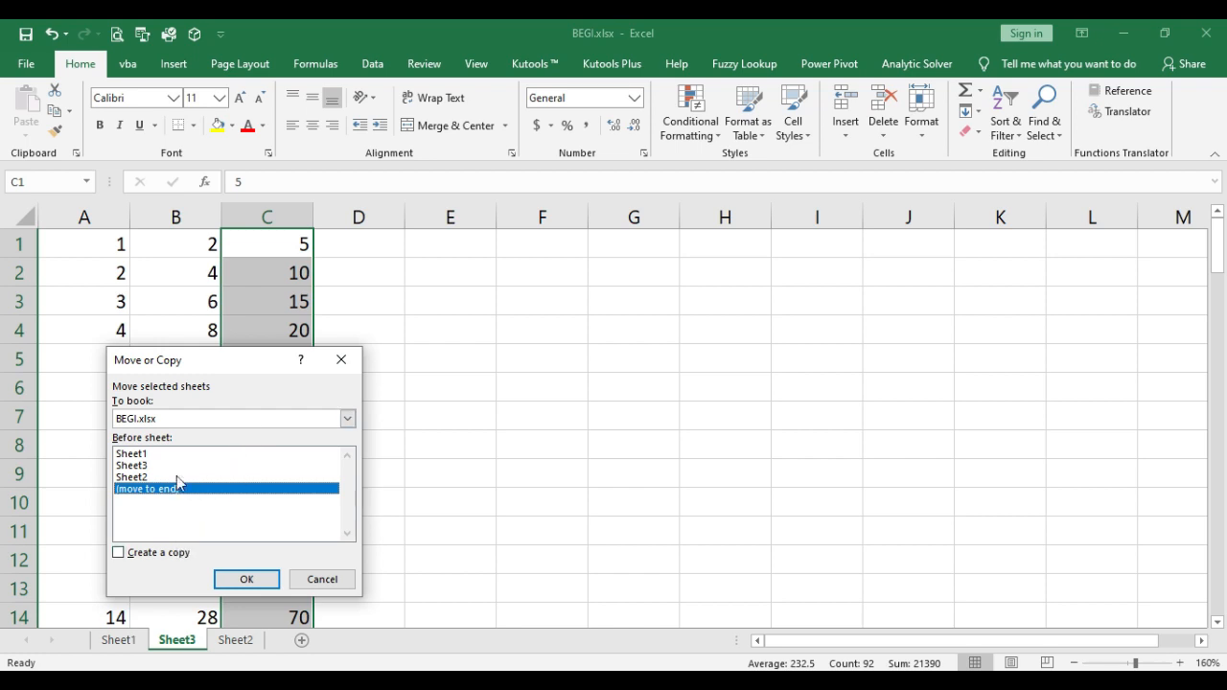
click(250, 580)
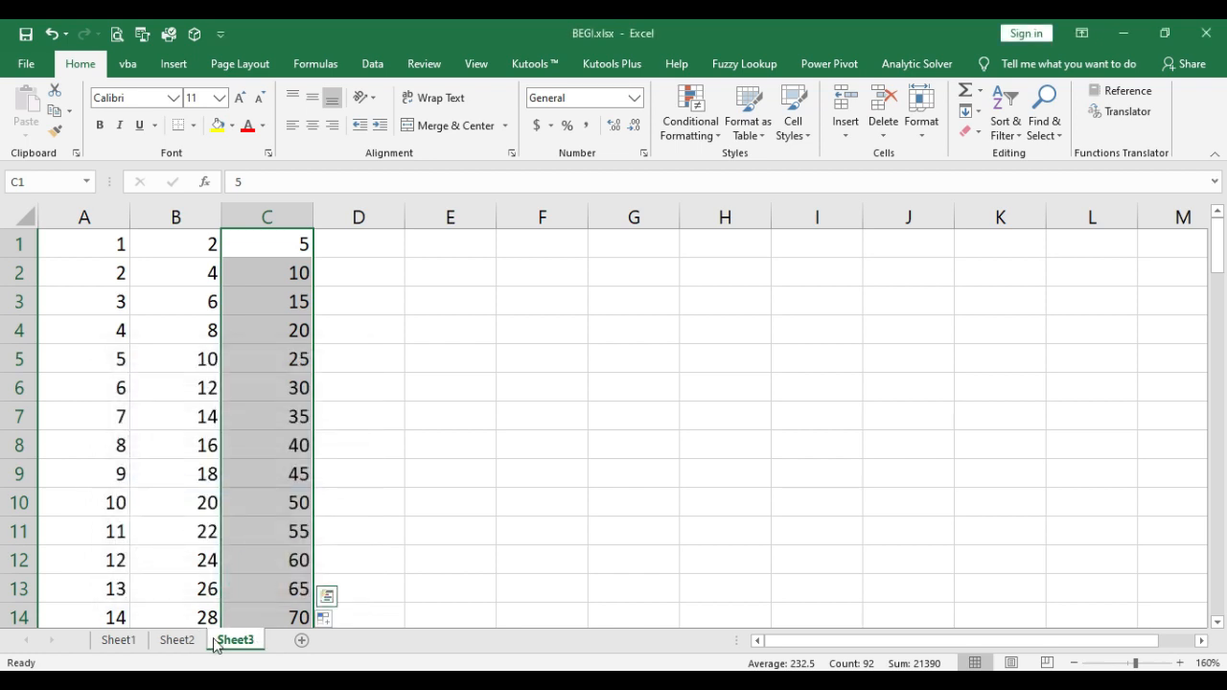
Step: Create a copy of Sheet3 before Sheet1 in the BEGI.xlsx workbook
right_click(247, 648)
click(321, 496)
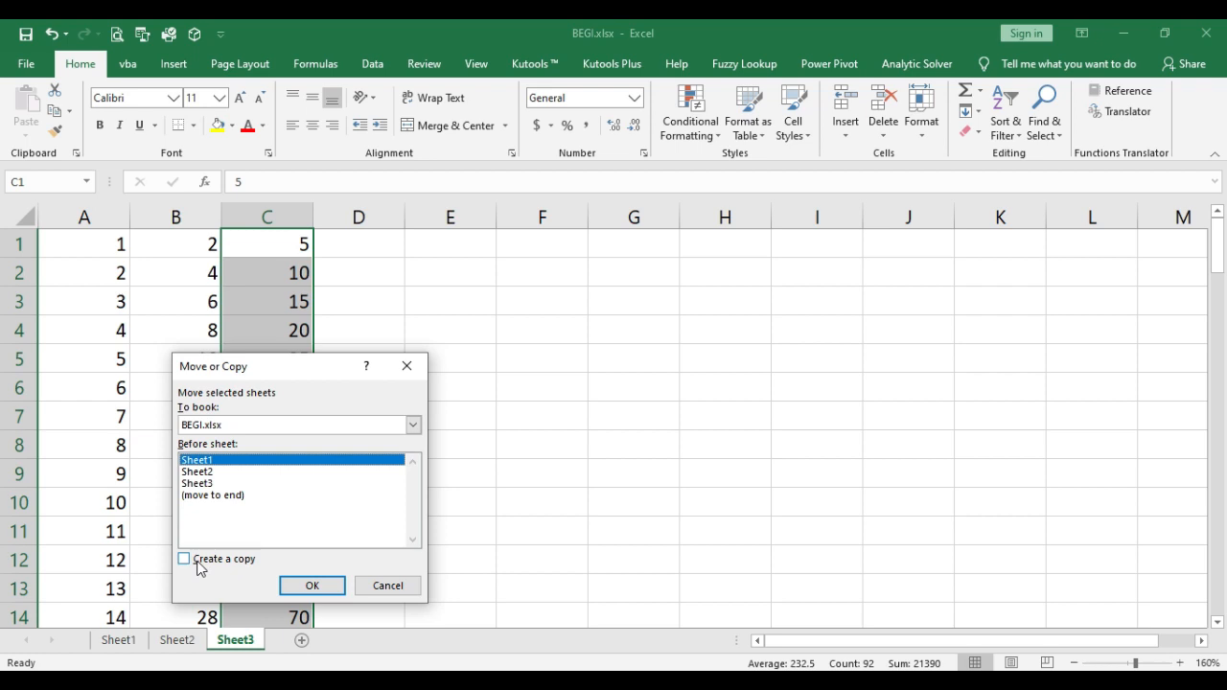
click(184, 559)
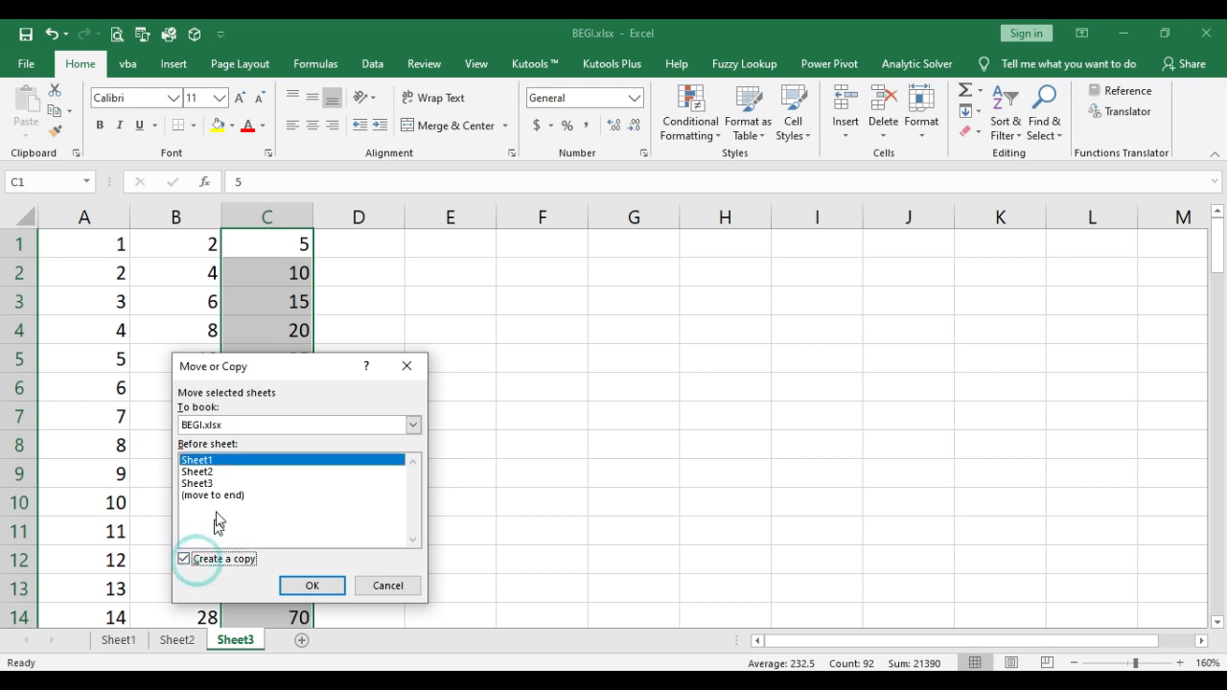
click(314, 581)
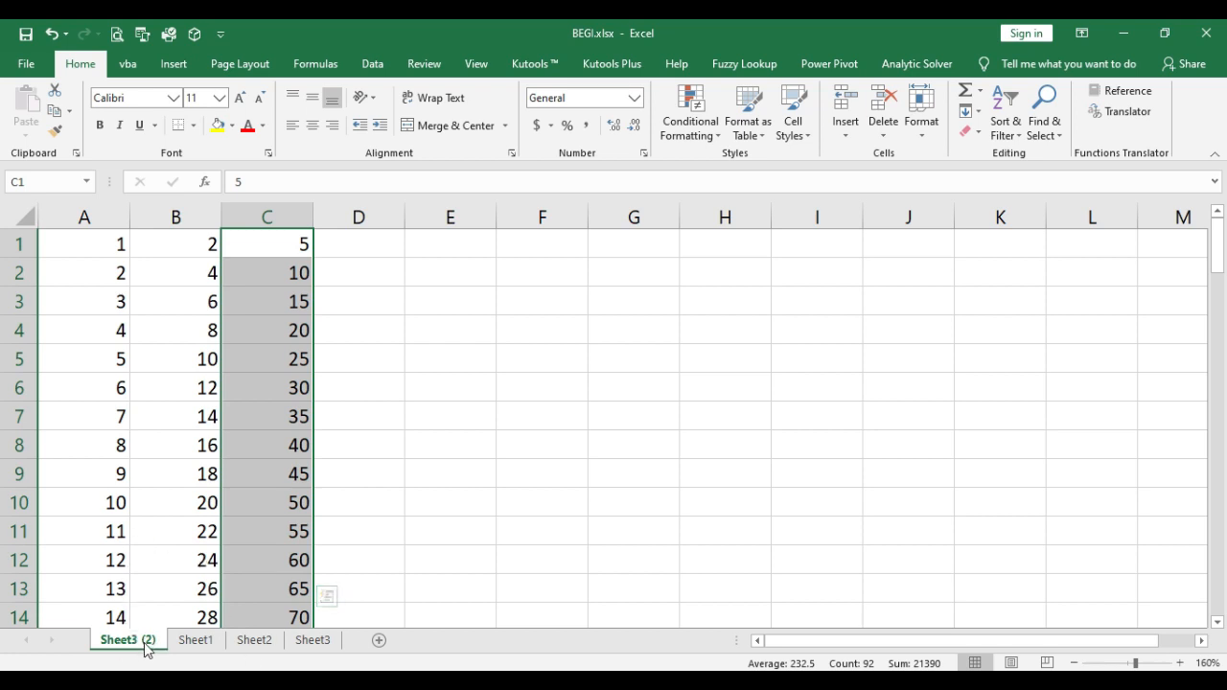
Step: Move the Sheet3 (2) worksheet out of BEGI.xlsx into a new workbook without creating a copy
right_click(147, 649)
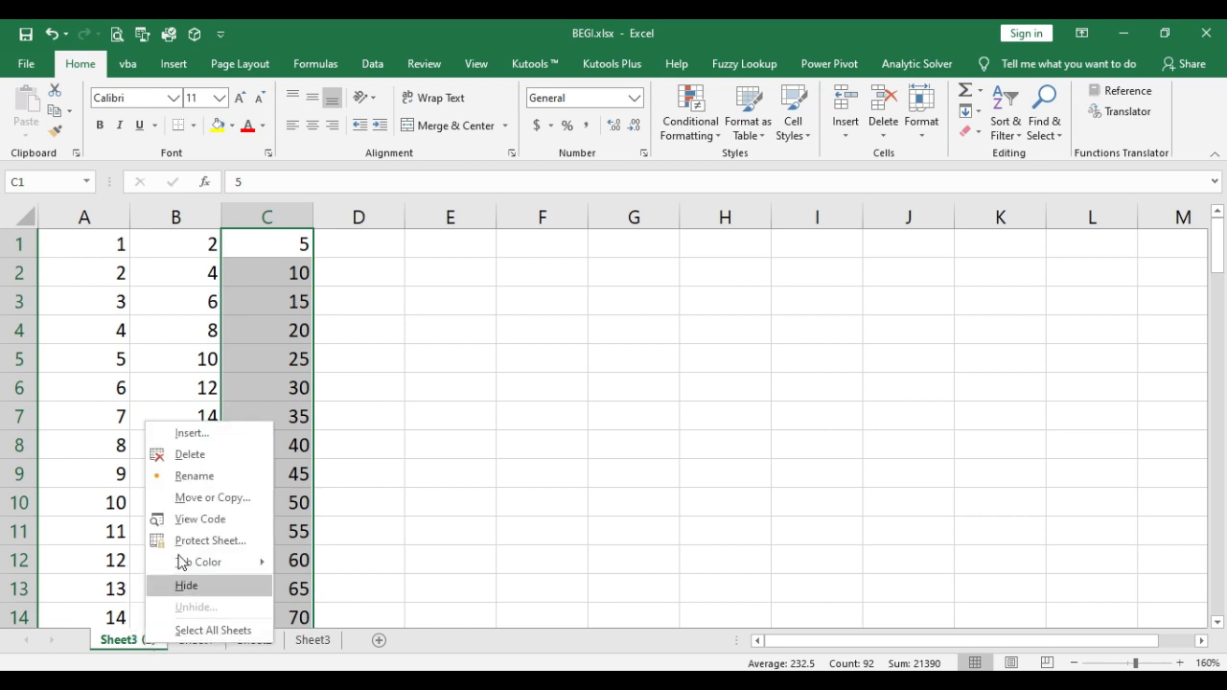
click(198, 498)
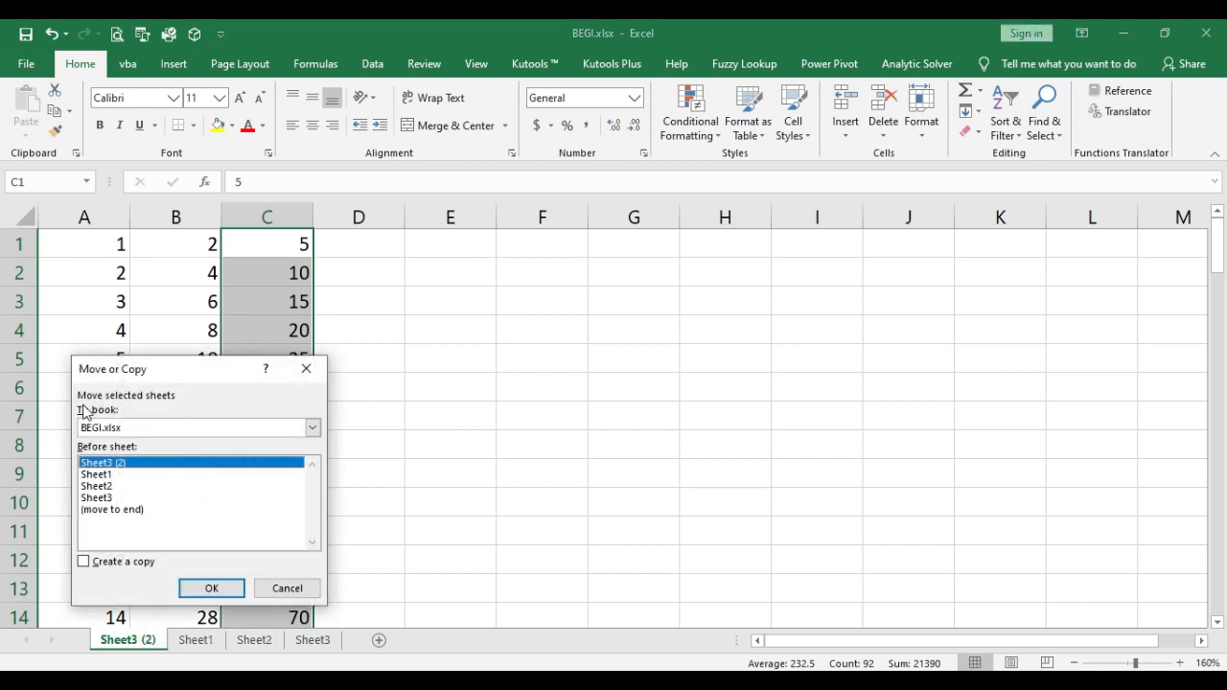
click(313, 430)
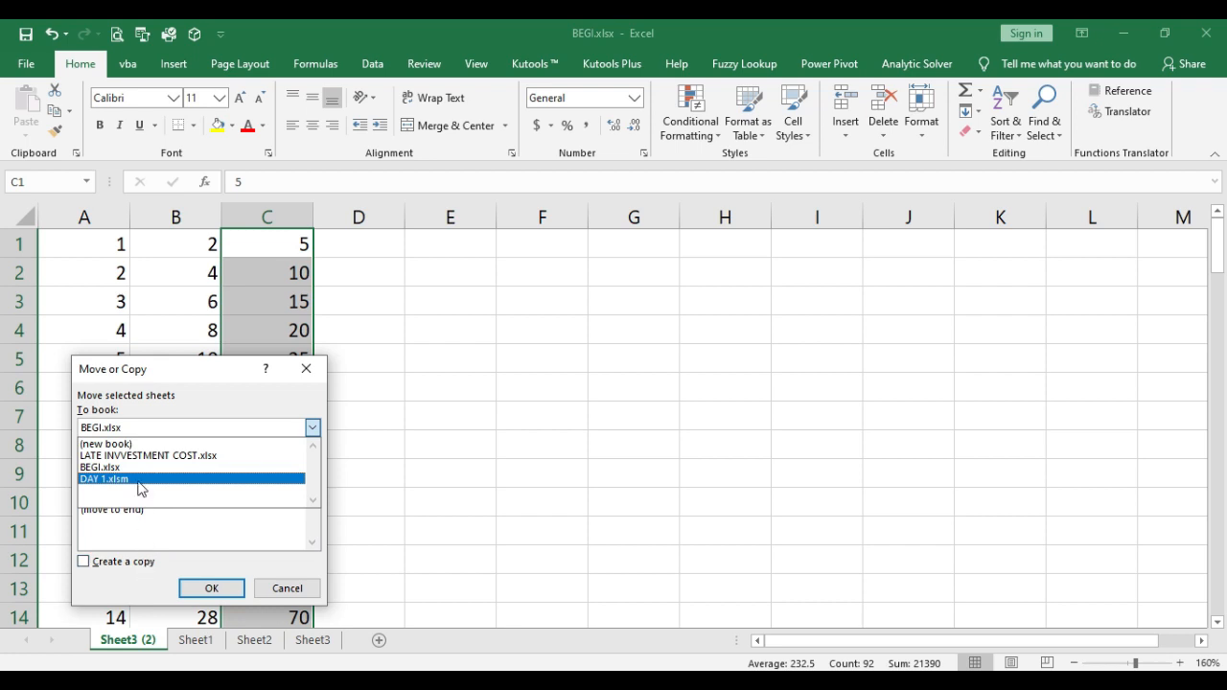
click(128, 570)
click(216, 431)
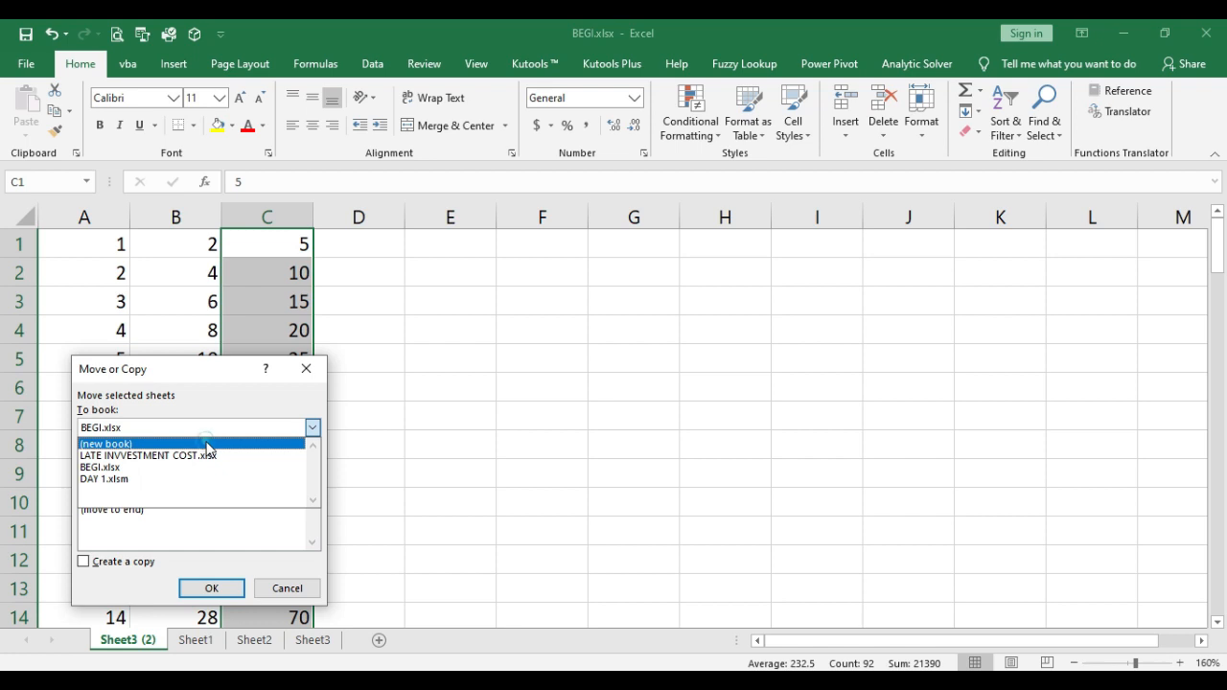
click(207, 444)
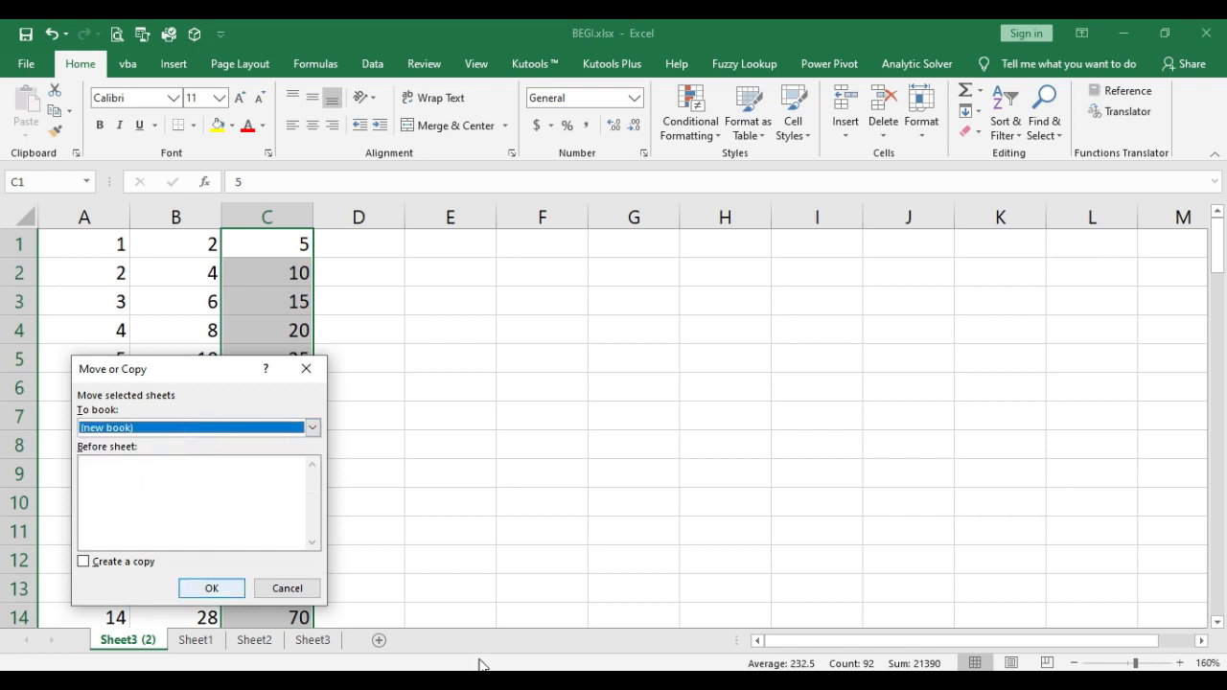
click(216, 593)
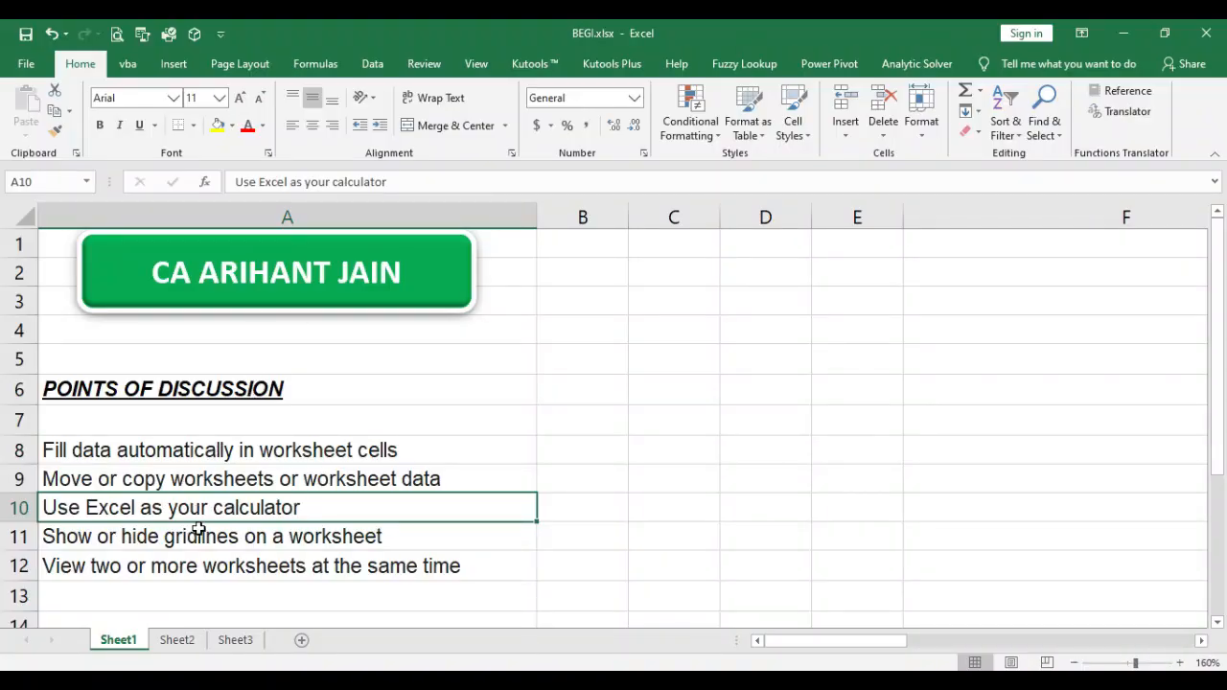
Step: Review the calculator key table on Sheet2, examining the plus, minus, multiply, divide, percent and square root rows with their Excel methods
click(197, 641)
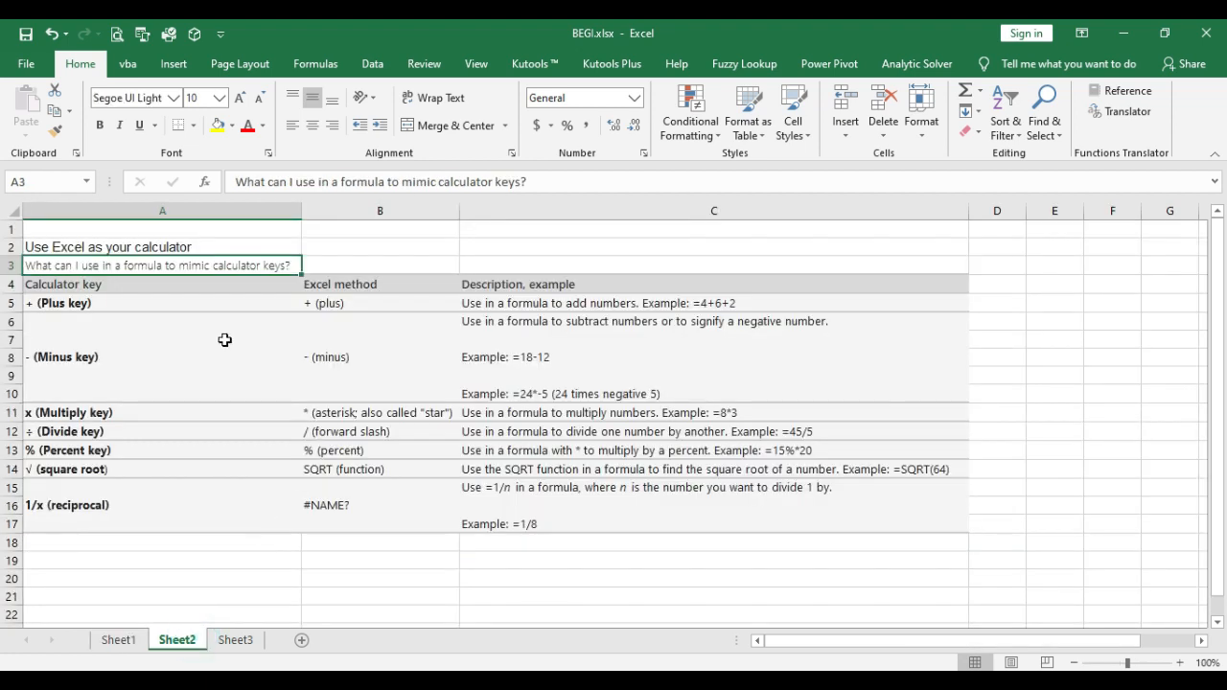
drag(116, 284, 666, 507)
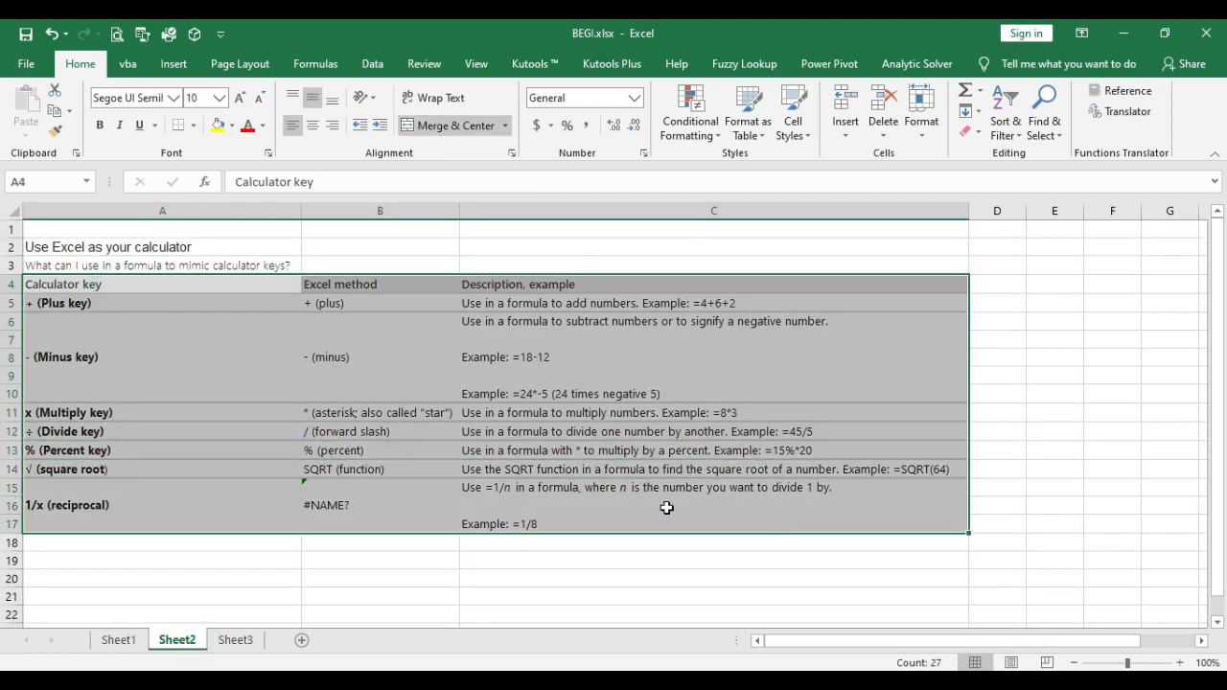
click(141, 302)
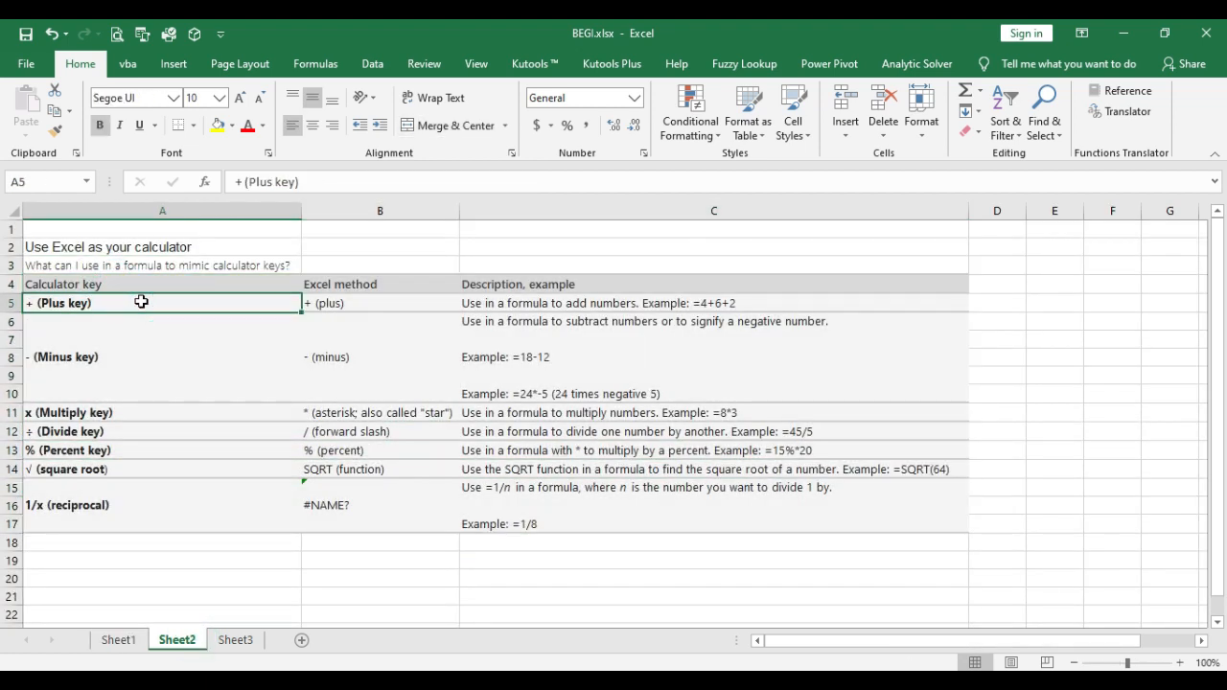
click(137, 335)
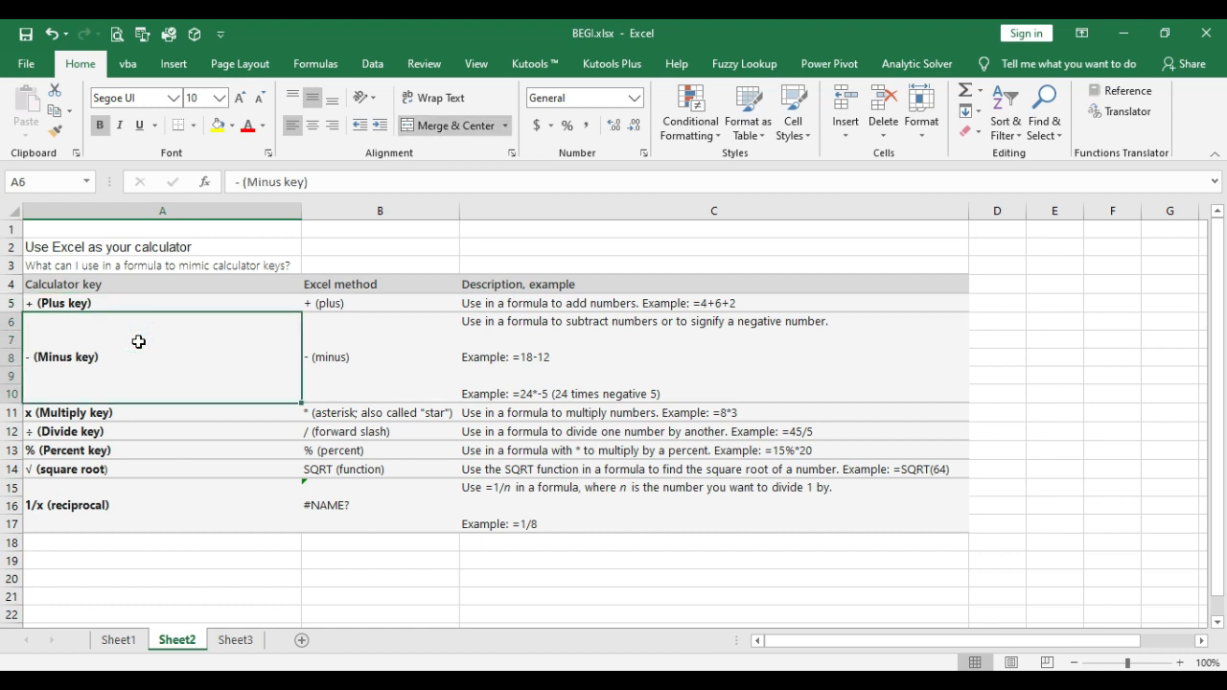
click(177, 416)
click(353, 422)
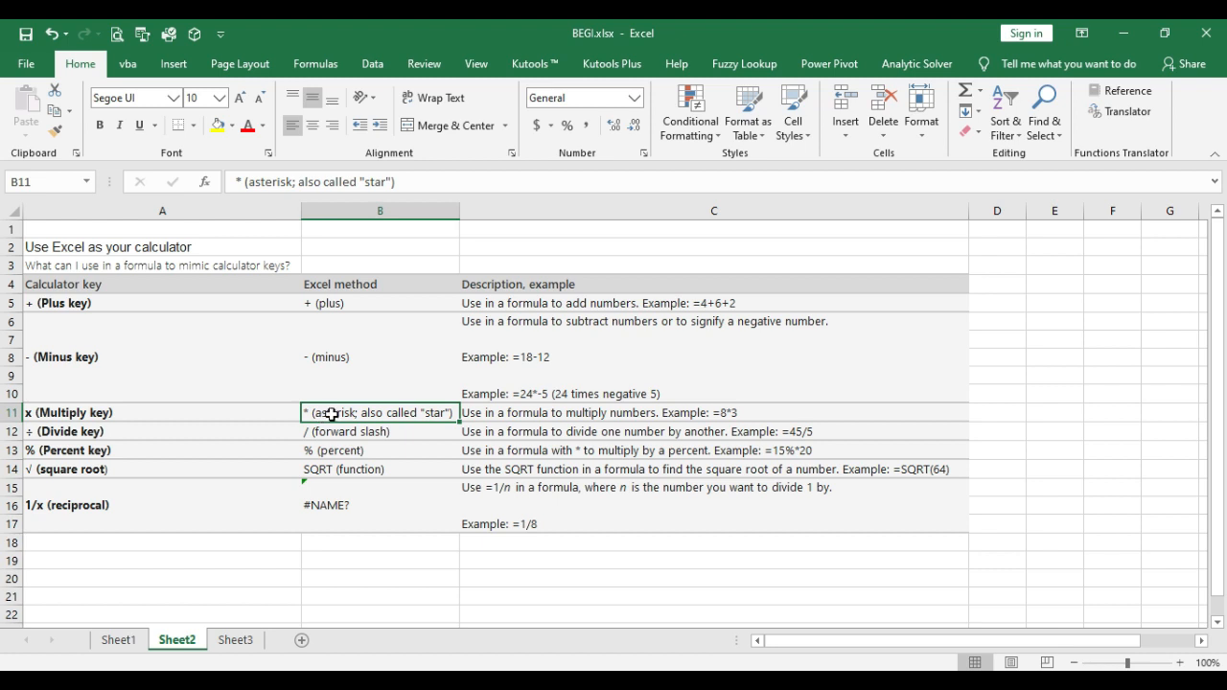
click(157, 431)
click(333, 434)
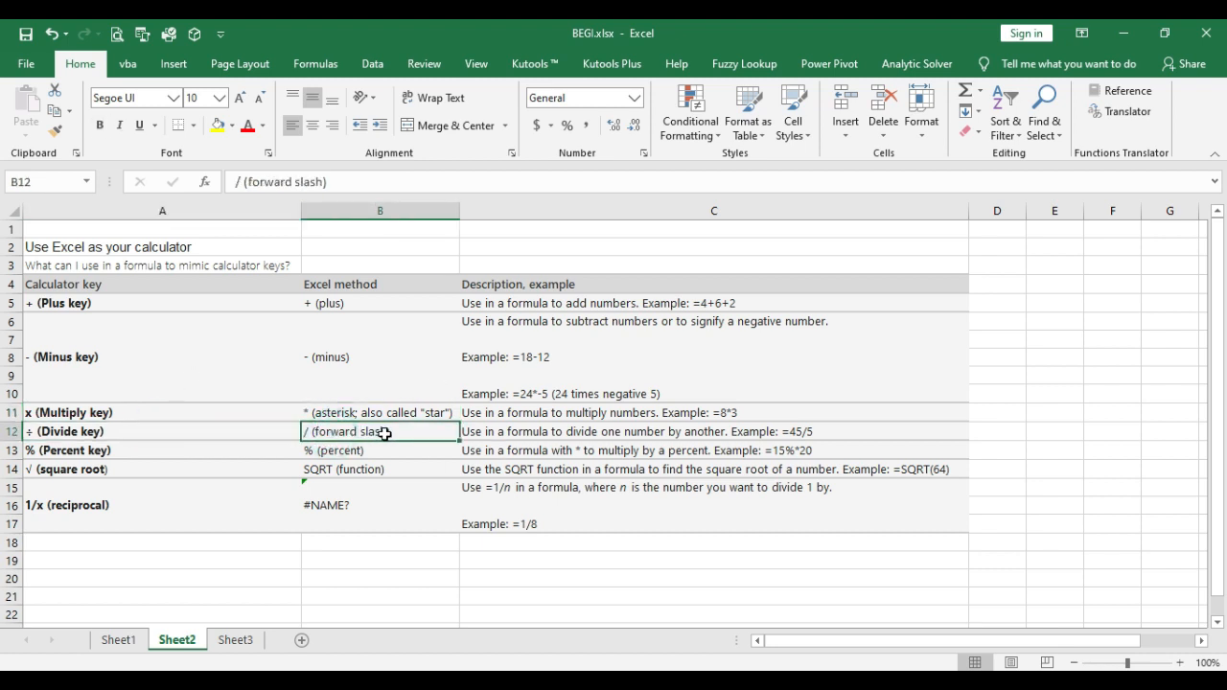
click(244, 452)
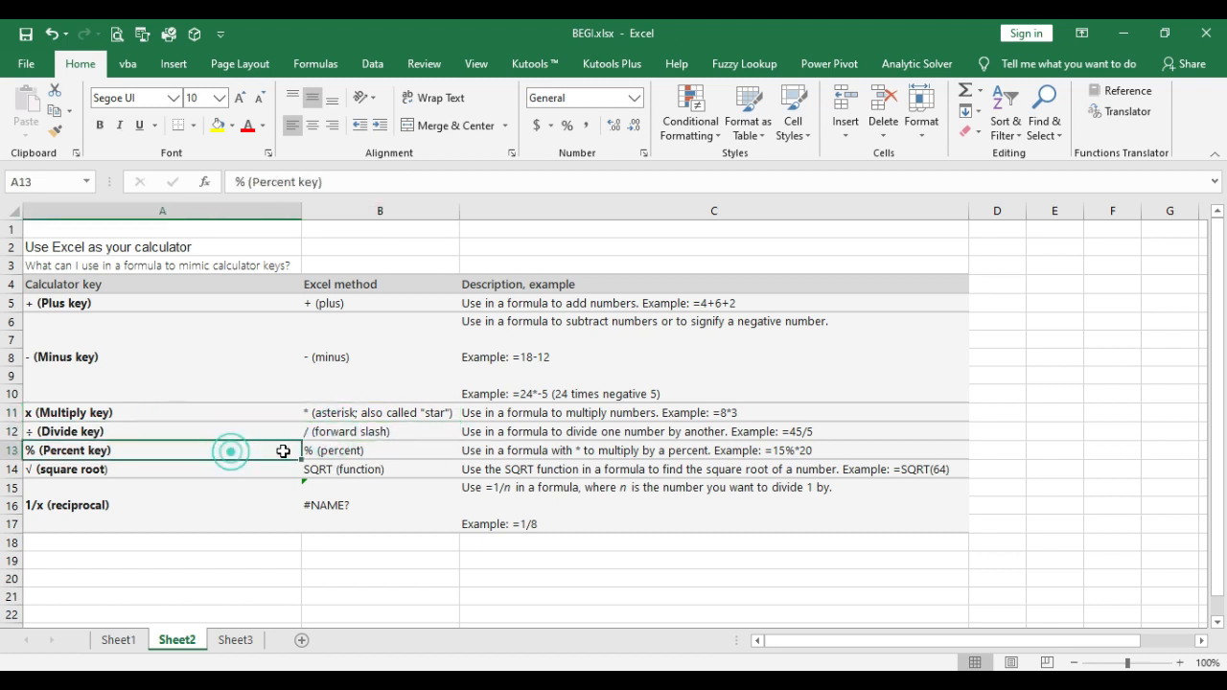
click(347, 452)
click(241, 463)
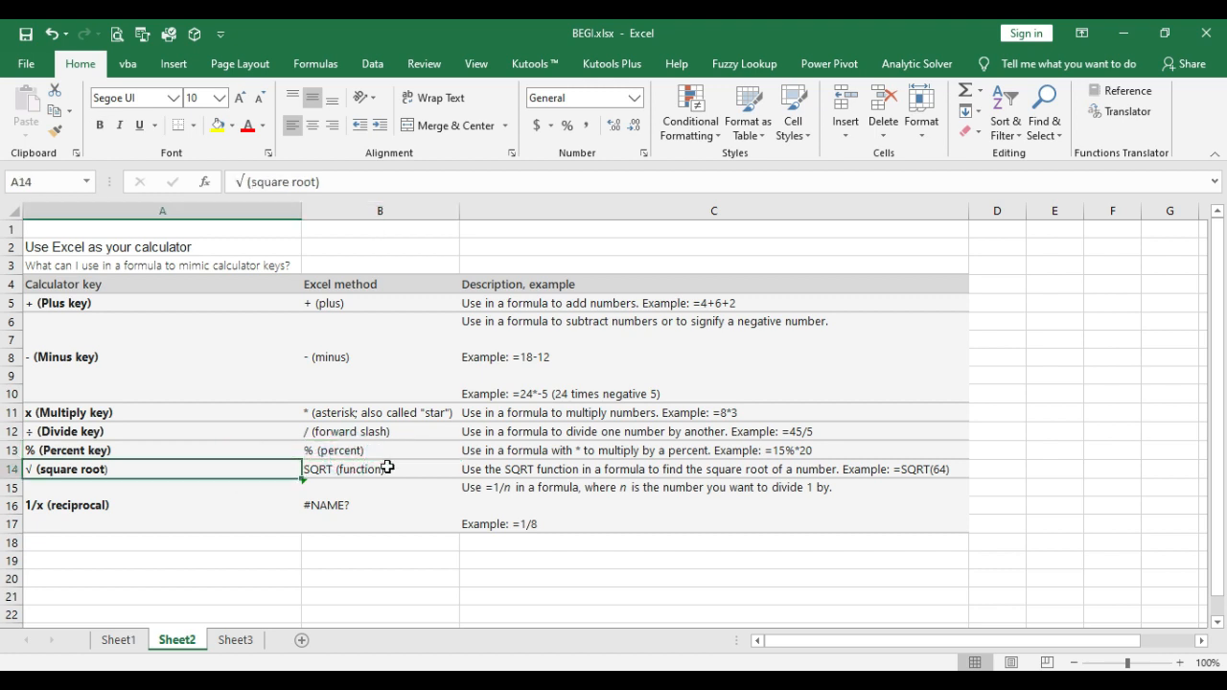
click(388, 468)
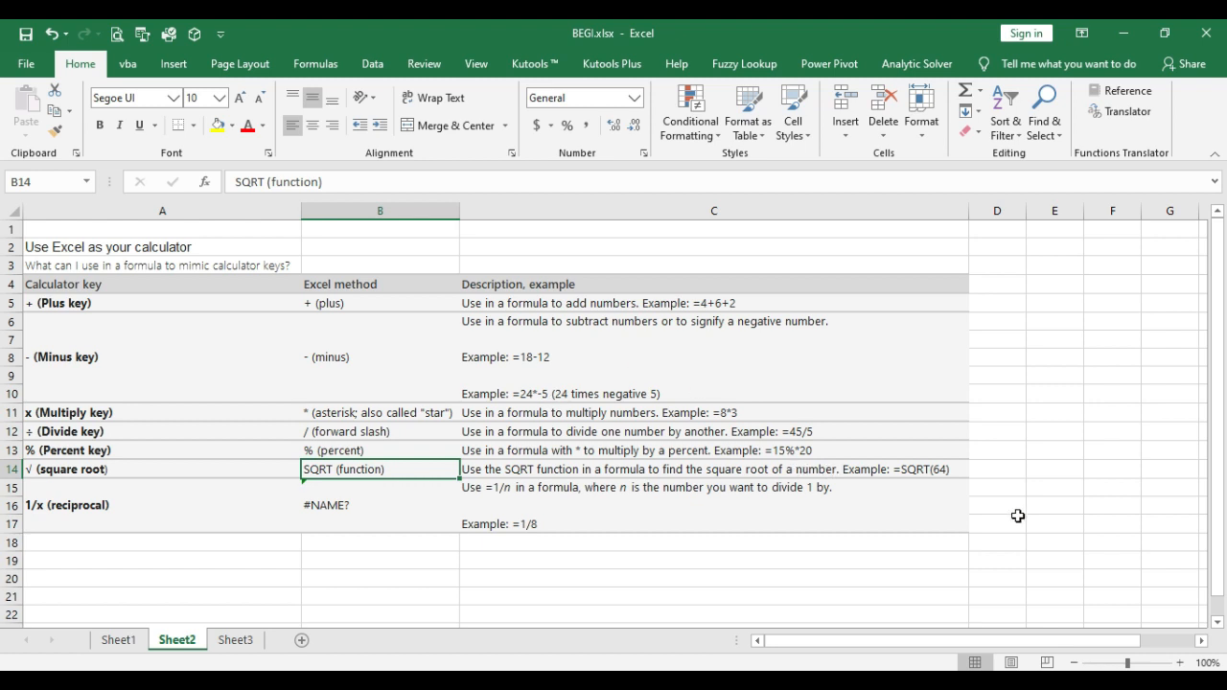
Step: Enter 64 in cell A18 below the calculator key table, and replace it with 16
click(361, 541)
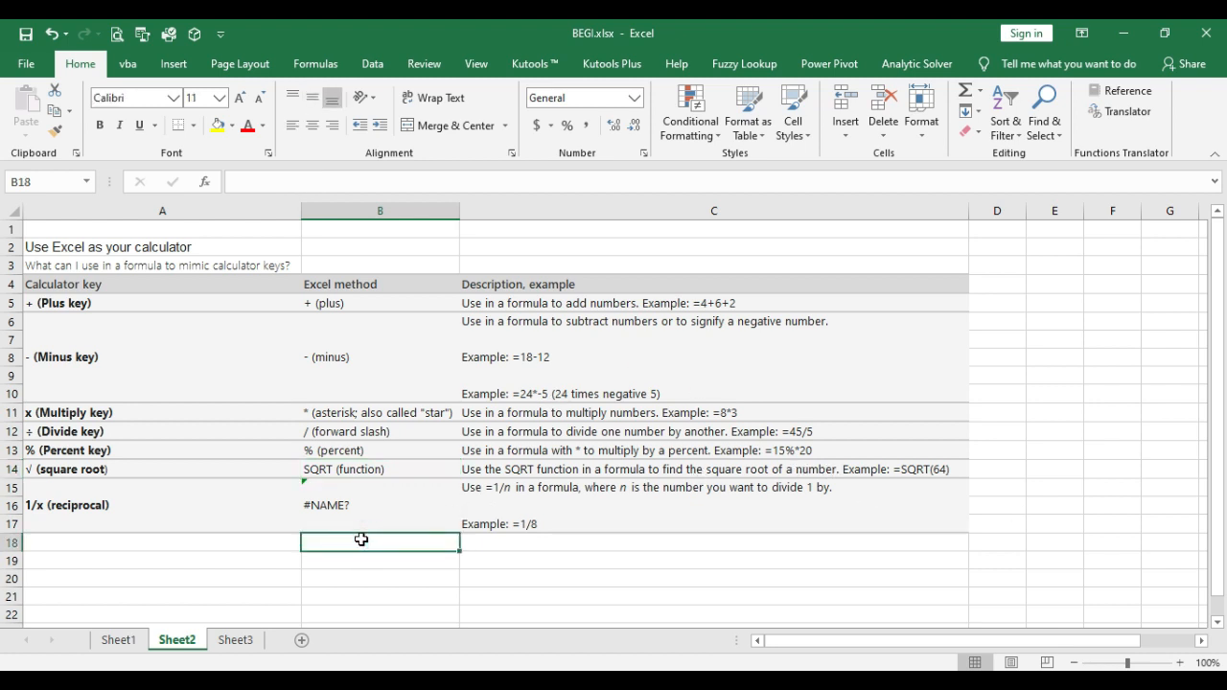
key(Left)
text(64)
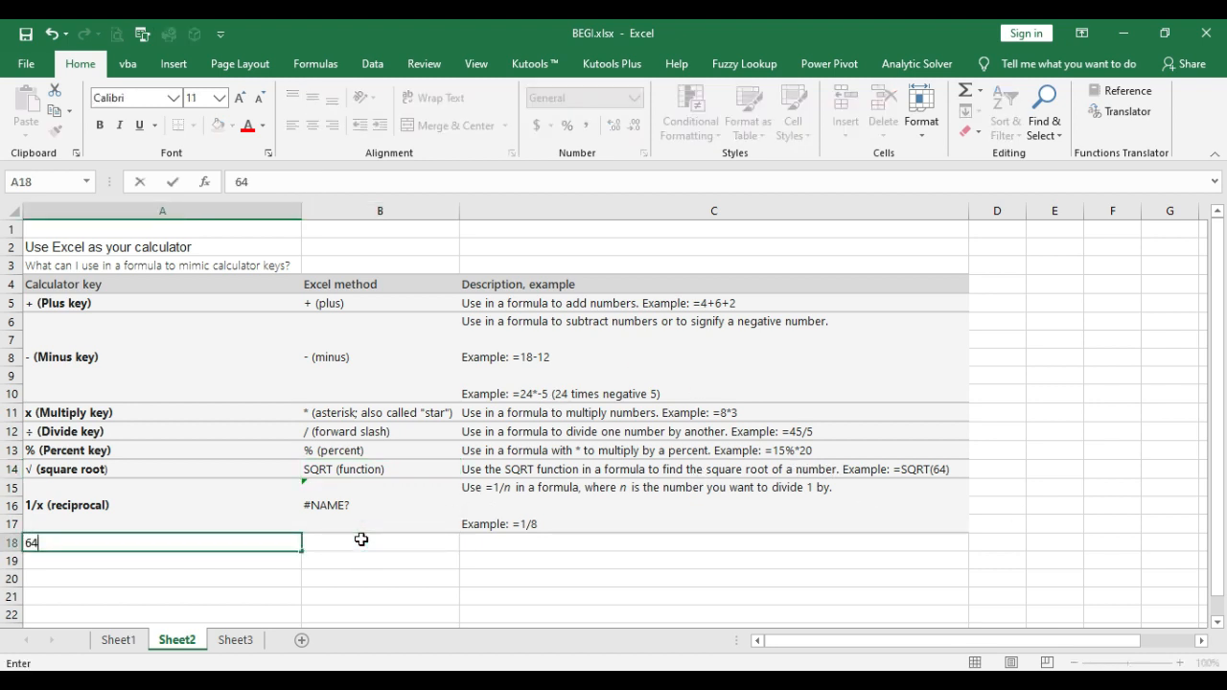
key(Return)
key(Up)
text(16)
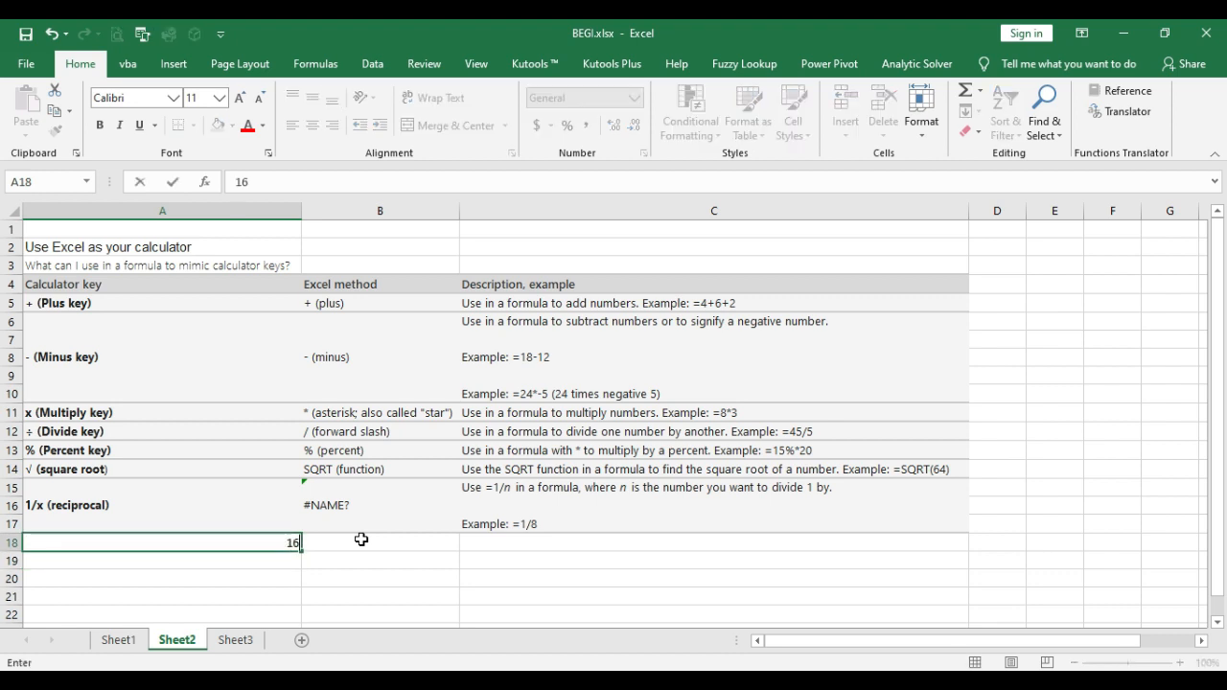
key(Return)
Step: Calculate the square root of A18 in cell B18 with the formula =SQRT(A18)
click(361, 540)
text(=SQRT)
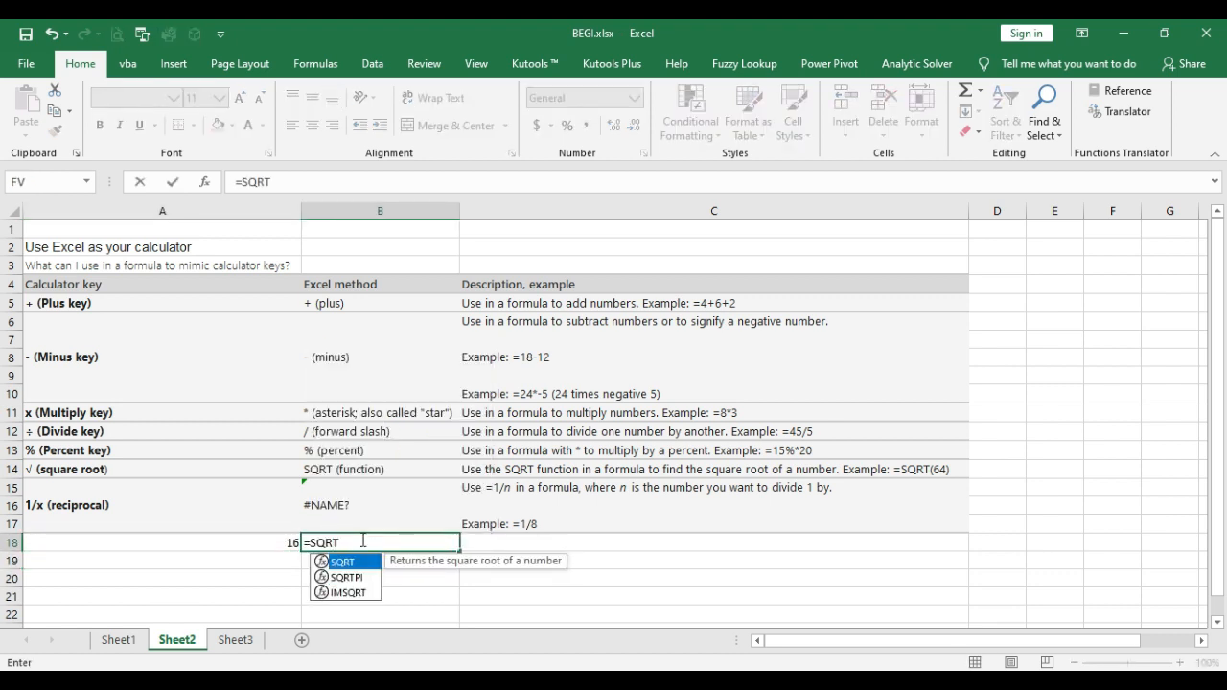
text(()
key(Left)
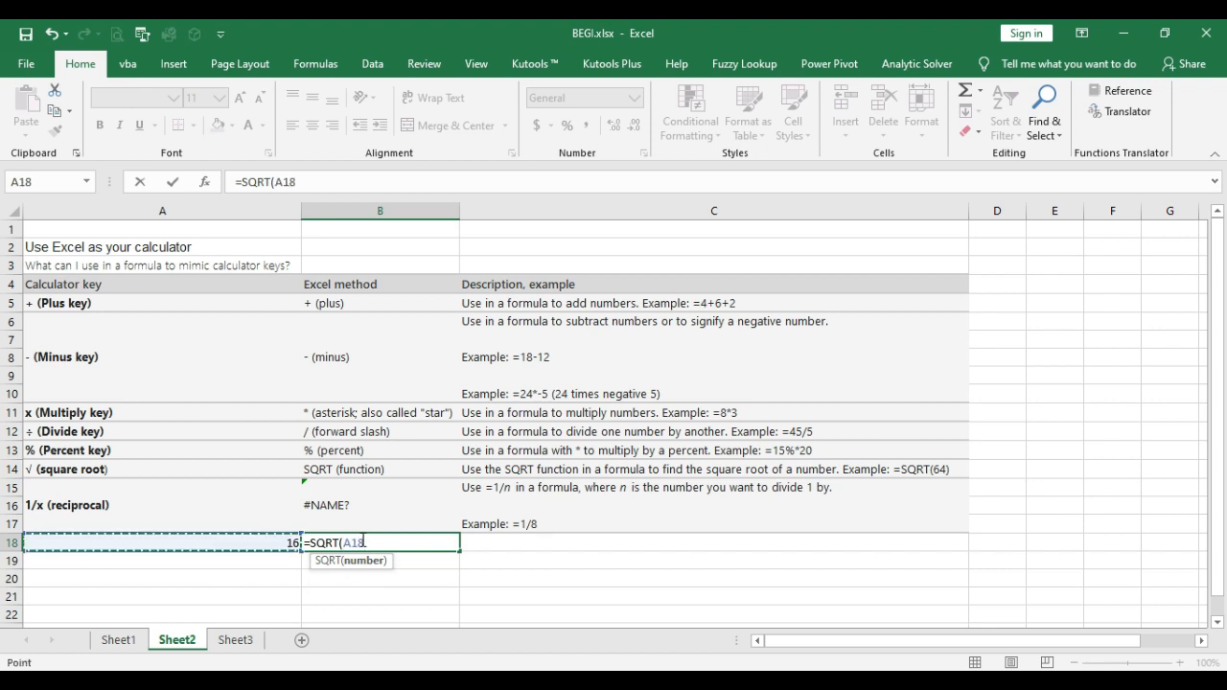
text())
key(Return)
click(362, 541)
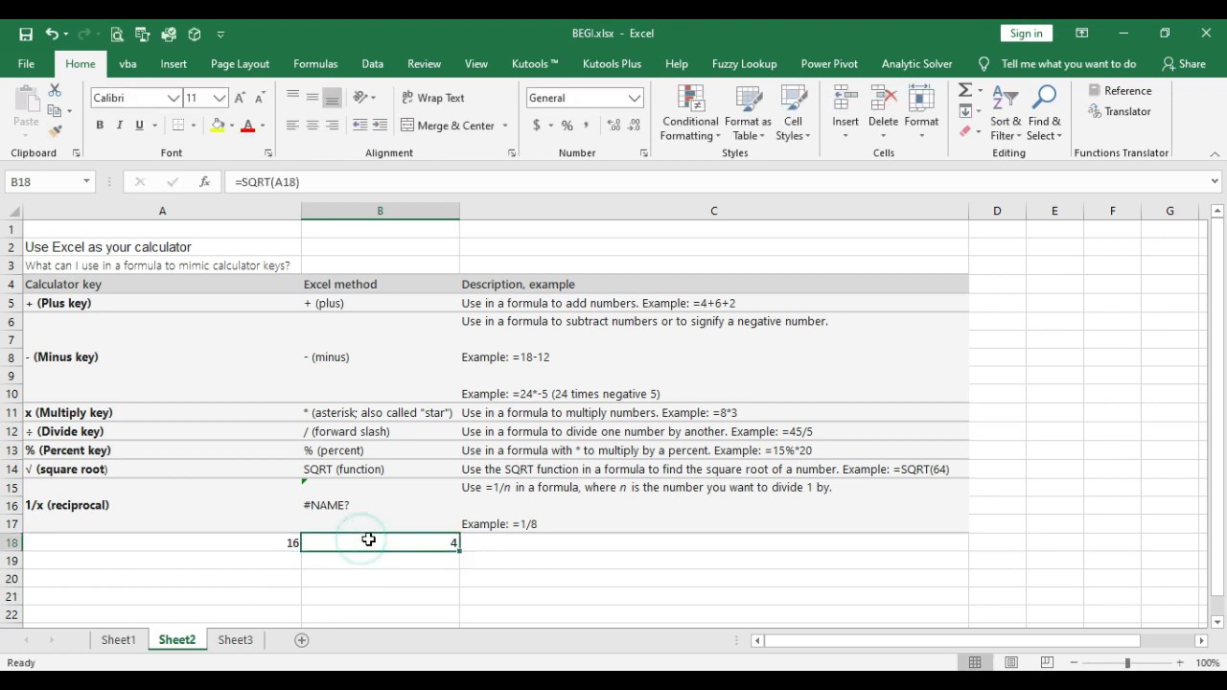
Step: Change the number in cell A18 to 8 to recalculate its square root
click(290, 546)
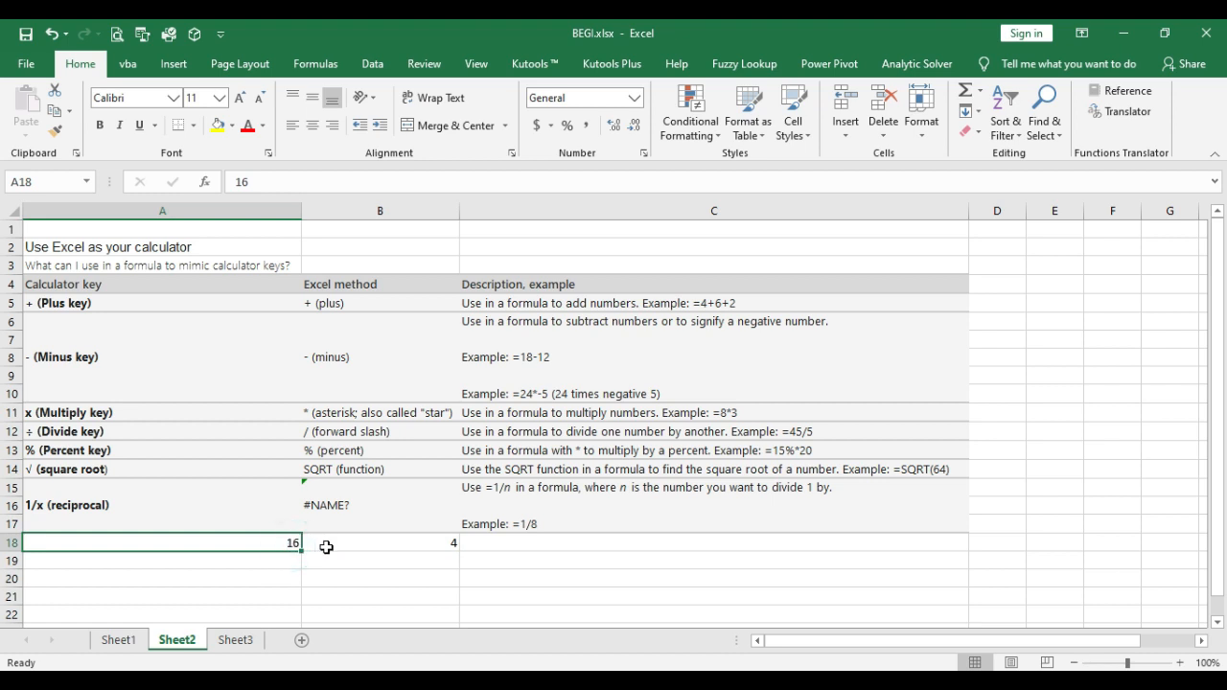
text(8)
key(Return)
key(Up)
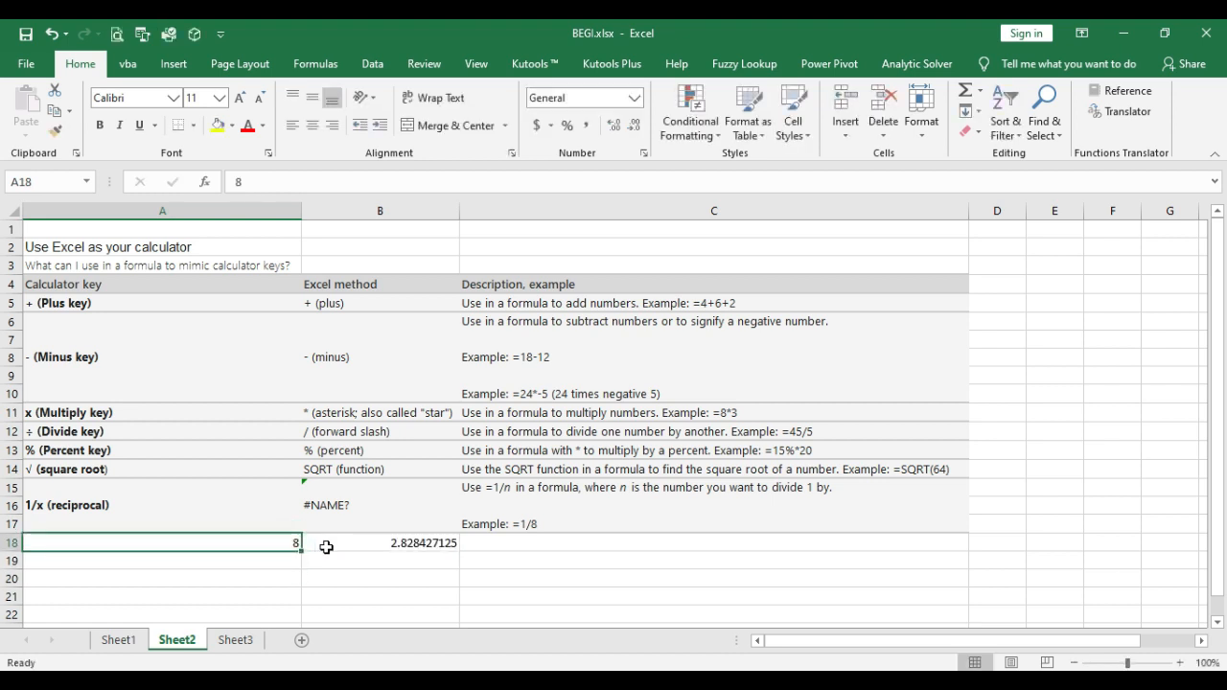
Step: Go over the square root and reciprocal rows, and enter 1/12 without an equals sign in cell C19
click(117, 474)
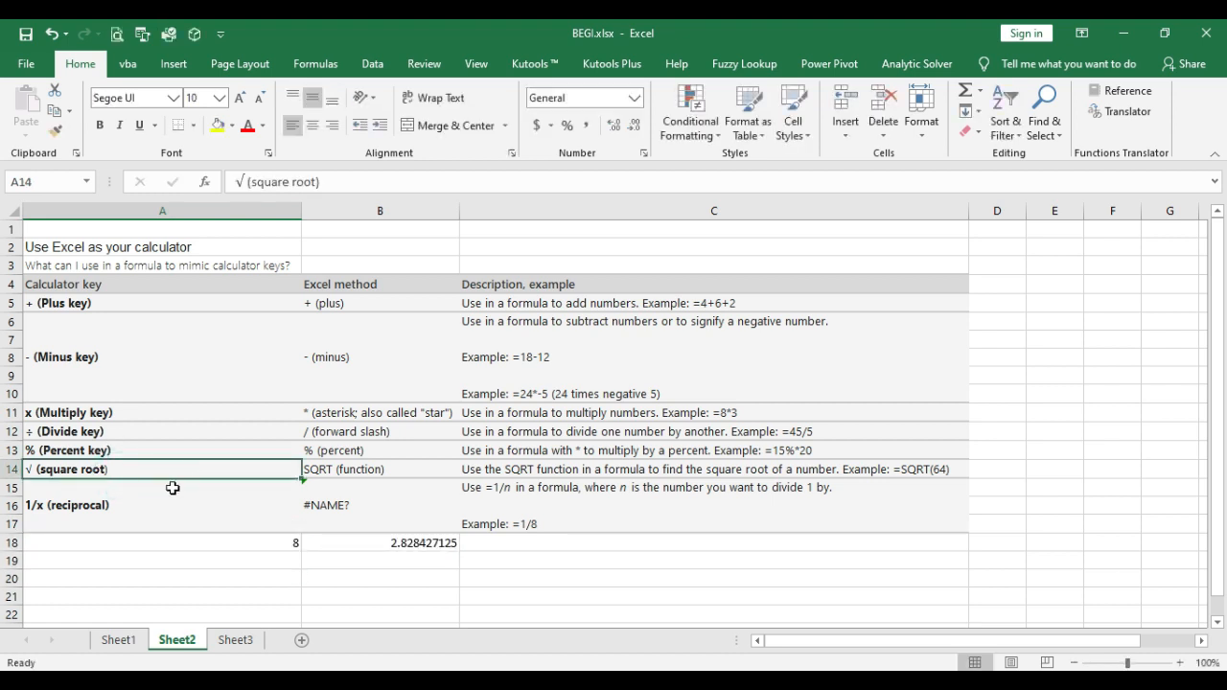
click(132, 503)
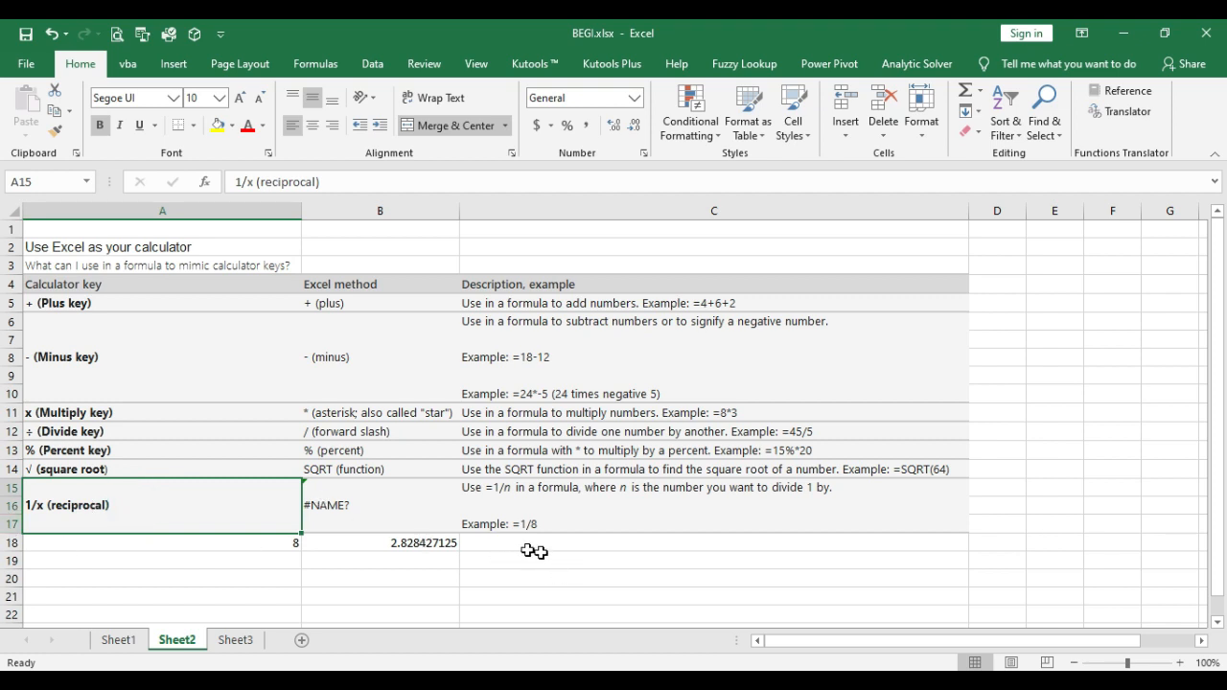
click(501, 554)
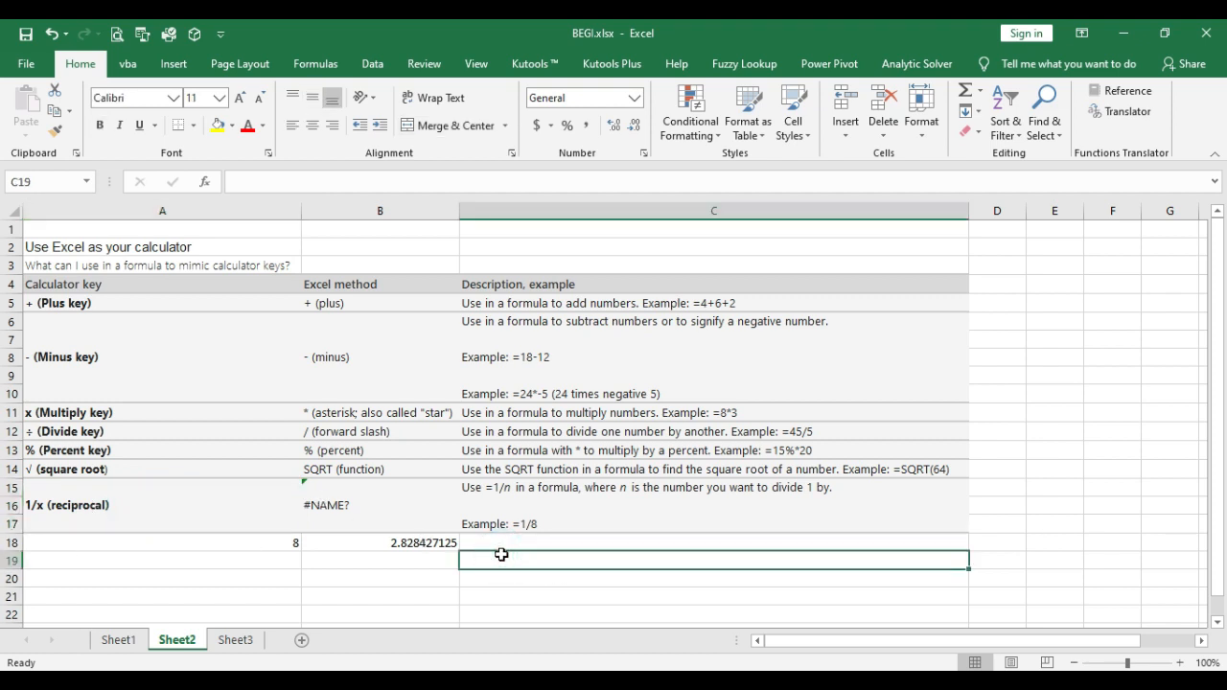
text(=1)
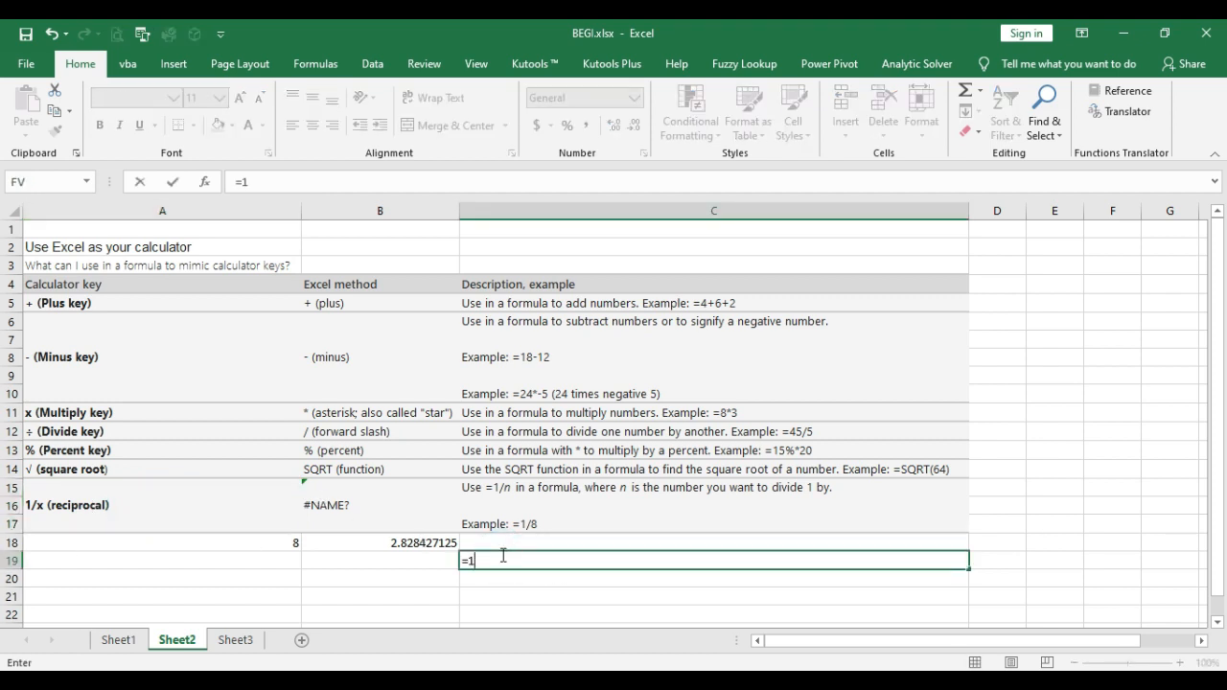
key(BackSpace)
text(12)
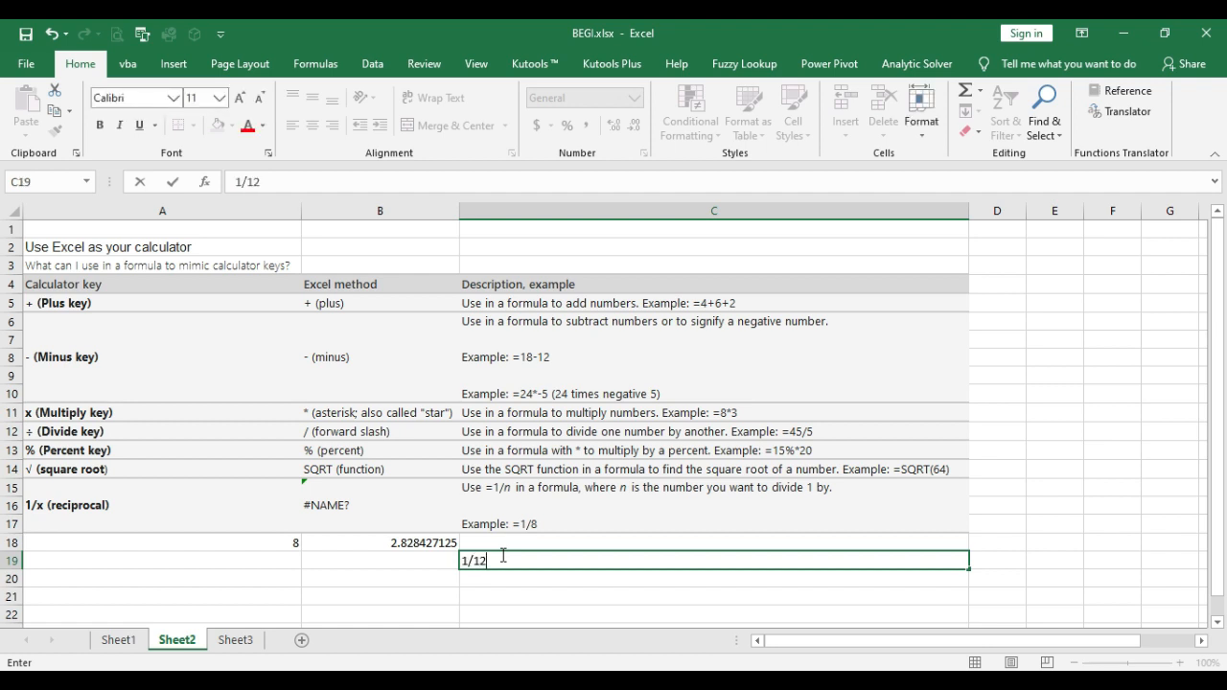
key(Return)
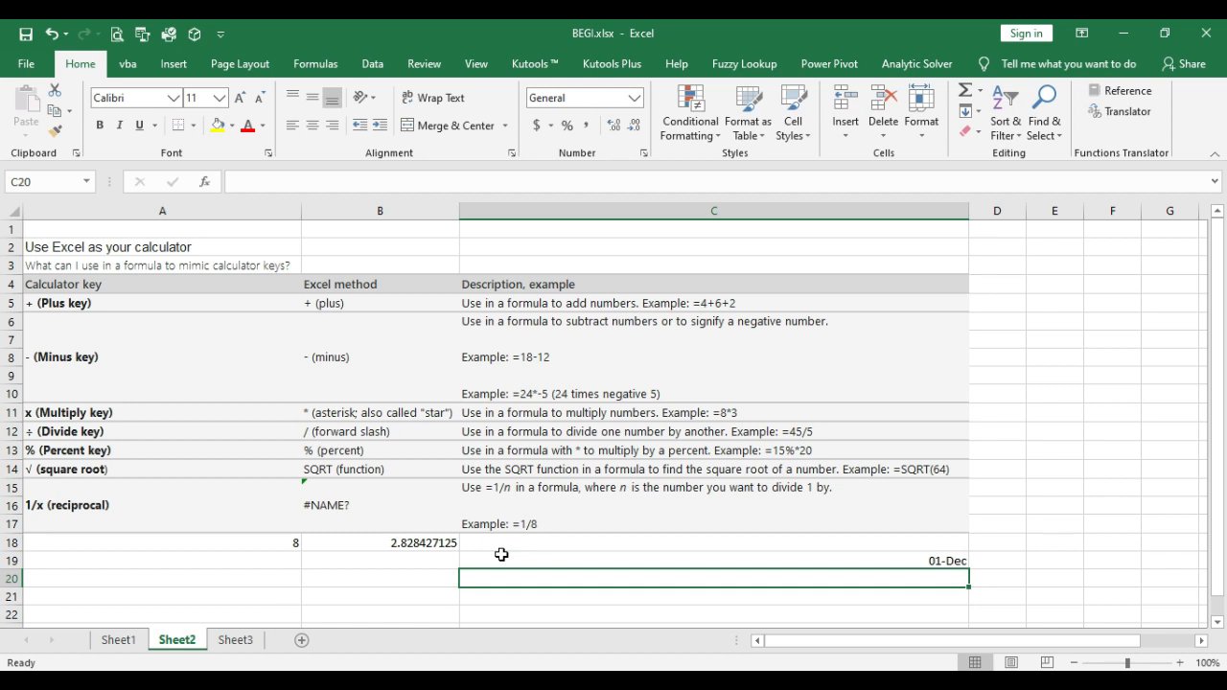
click(502, 554)
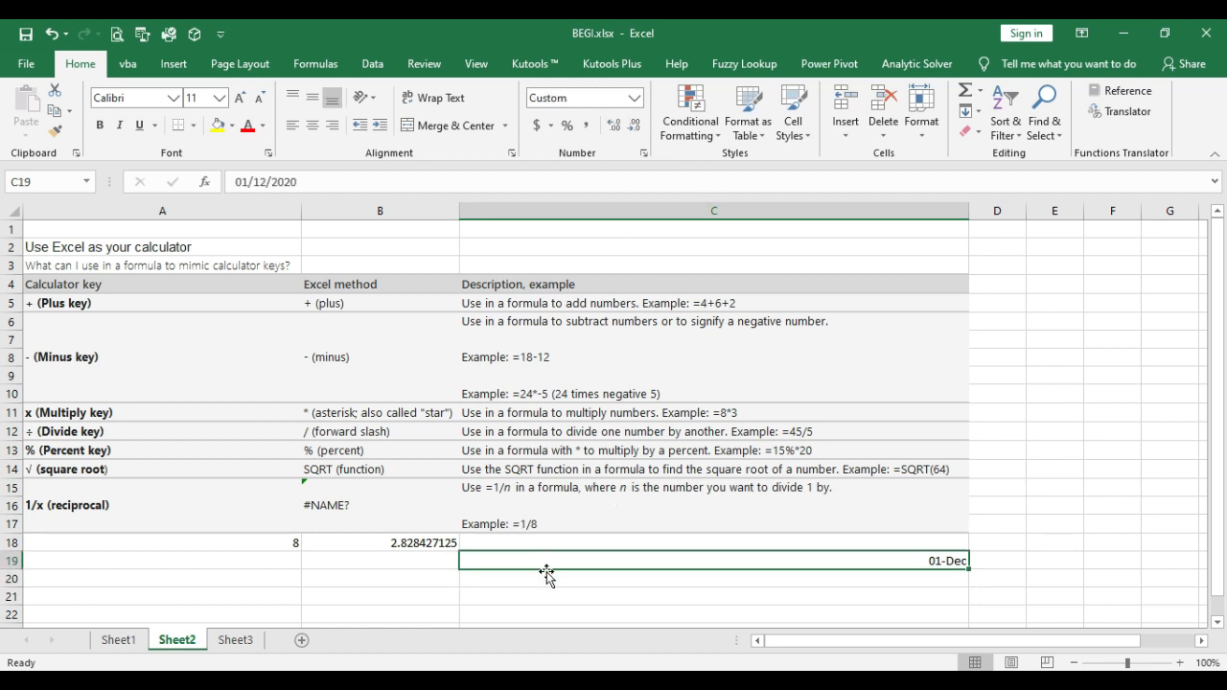
Step: Calculate the reciprocal of 8 in cell B20 with =1/8, and clear the date entry in C19
click(380, 575)
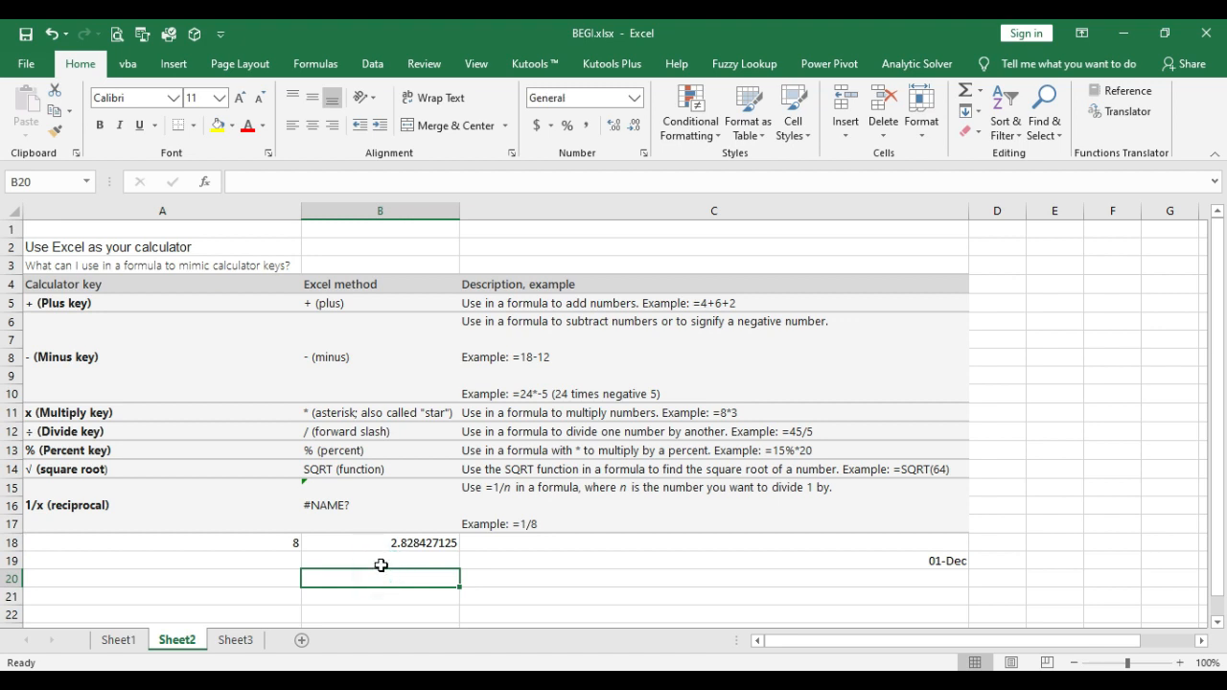
text(=)
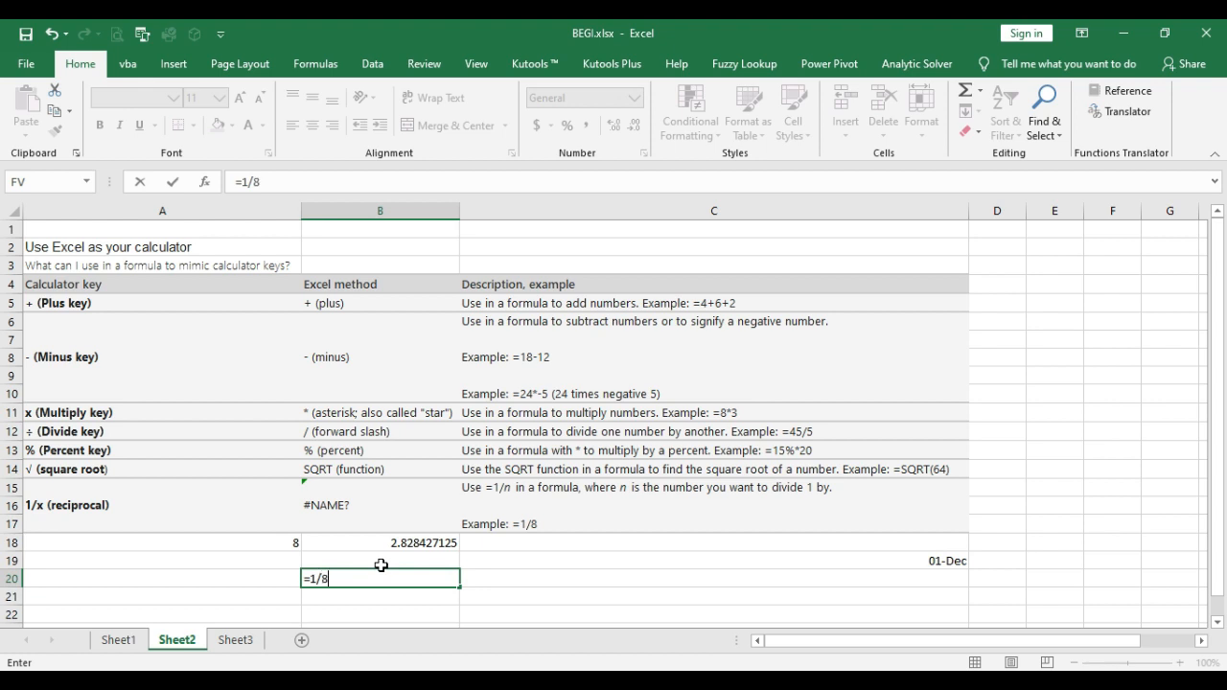
text(1/8)
key(Return)
click(384, 578)
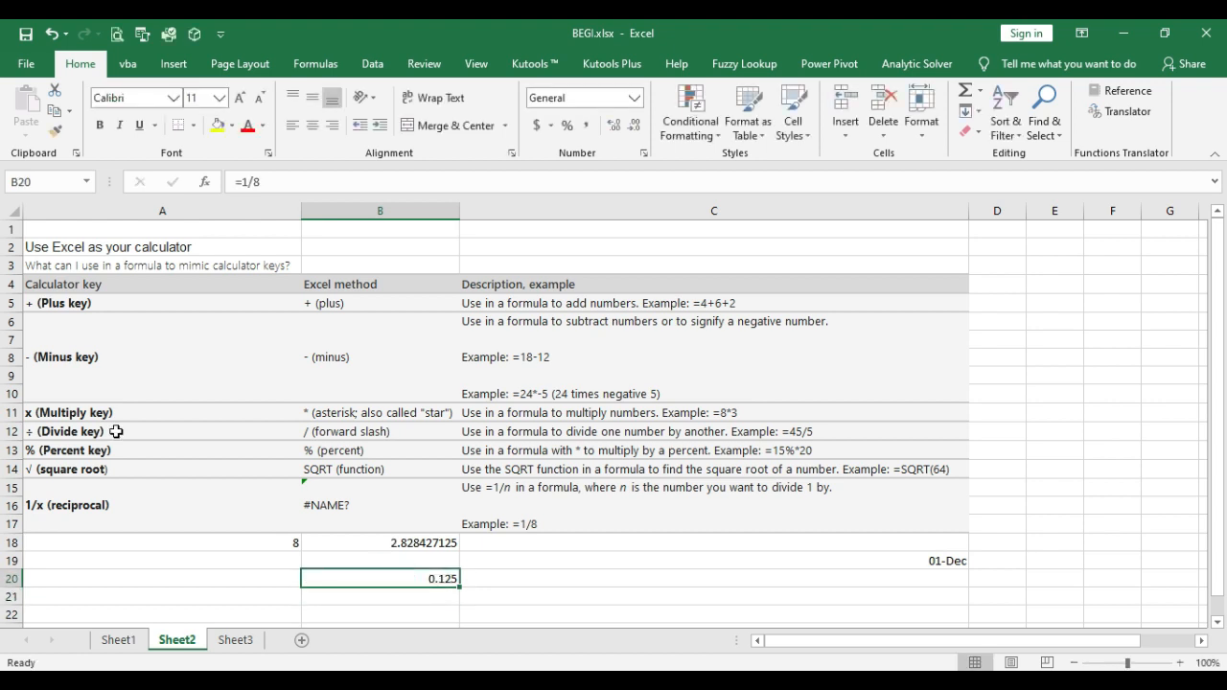
click(901, 560)
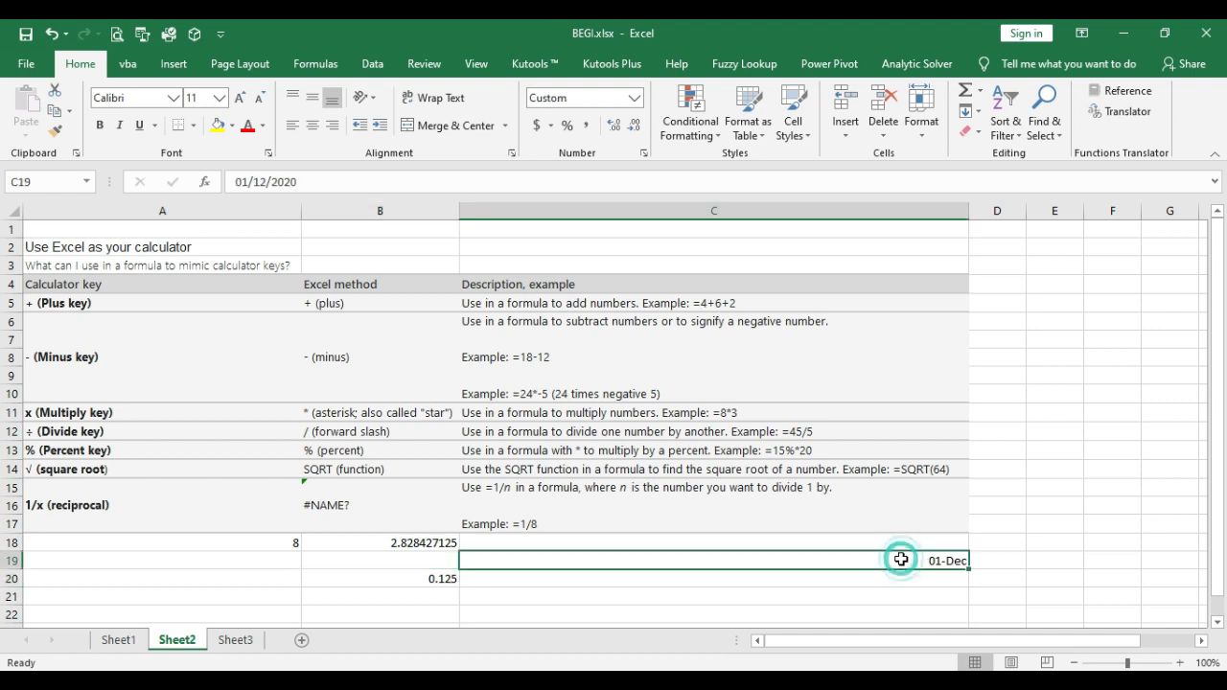
key(Delete)
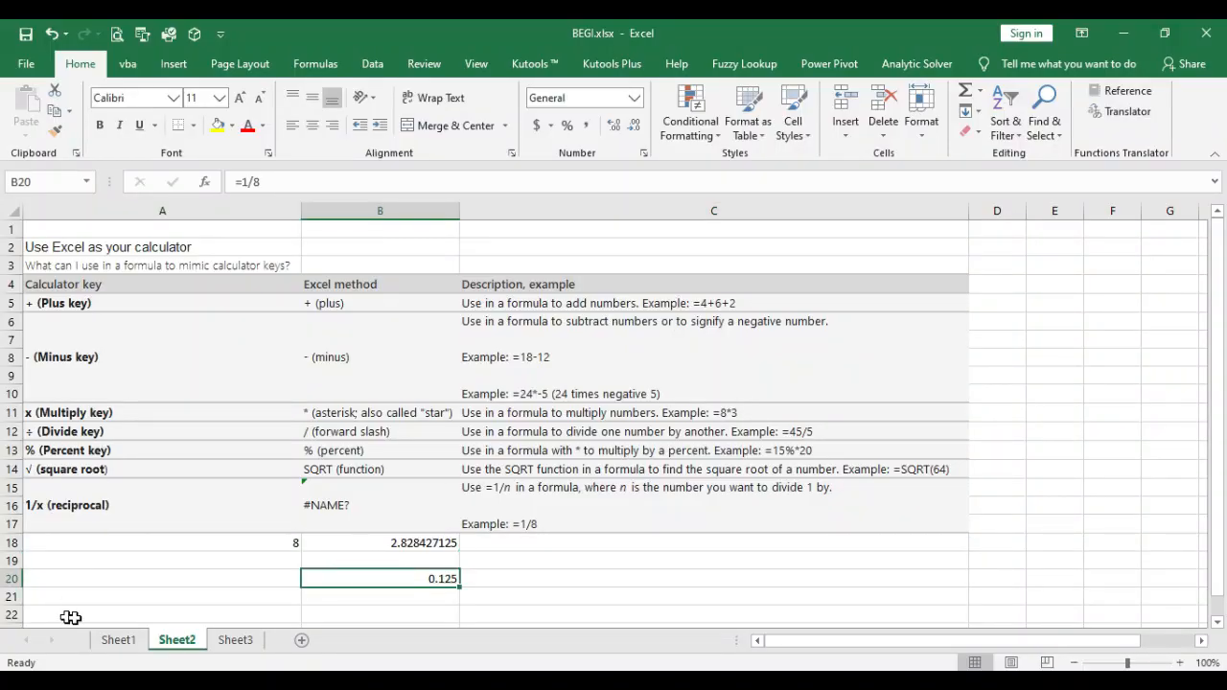
Step: Go to the gridlines discussion point on Sheet1, hide the worksheet's gridlines and show them again
click(110, 638)
click(154, 538)
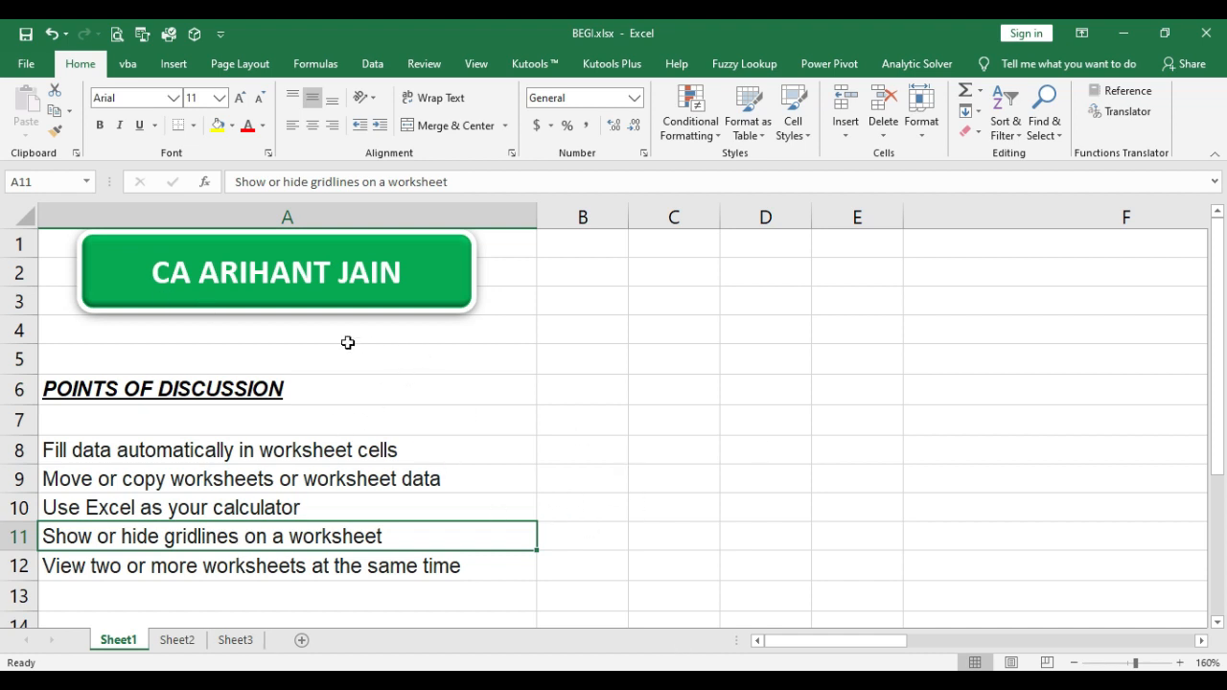
click(478, 67)
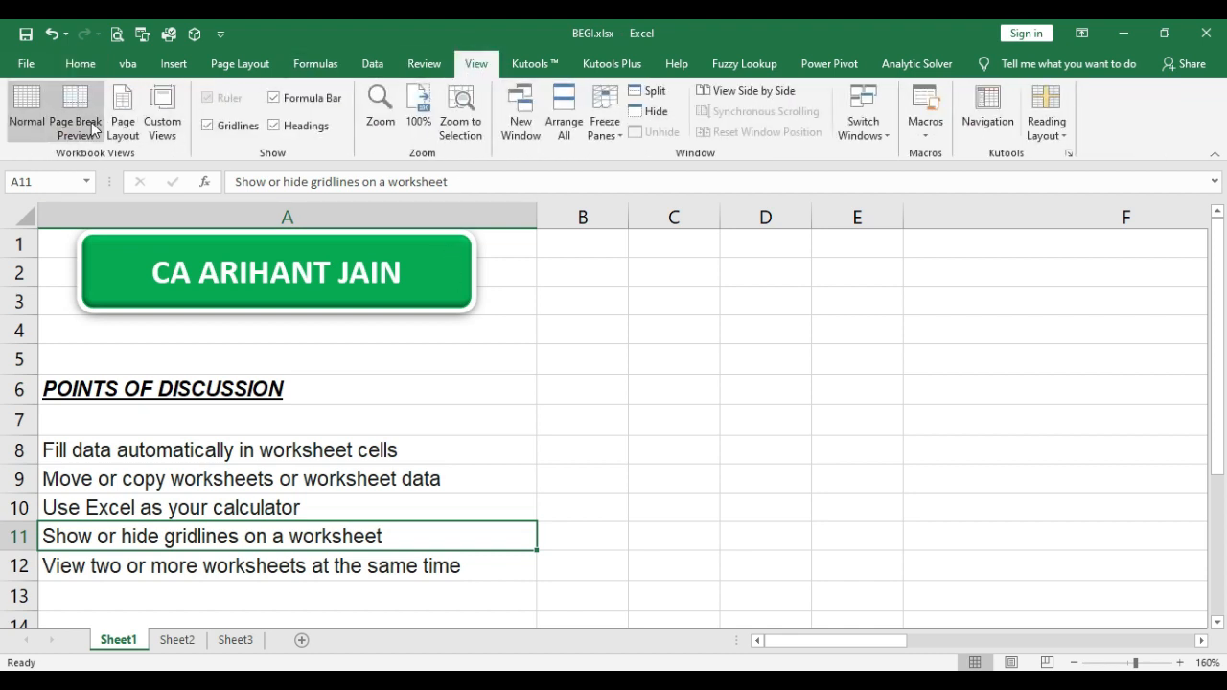
click(209, 125)
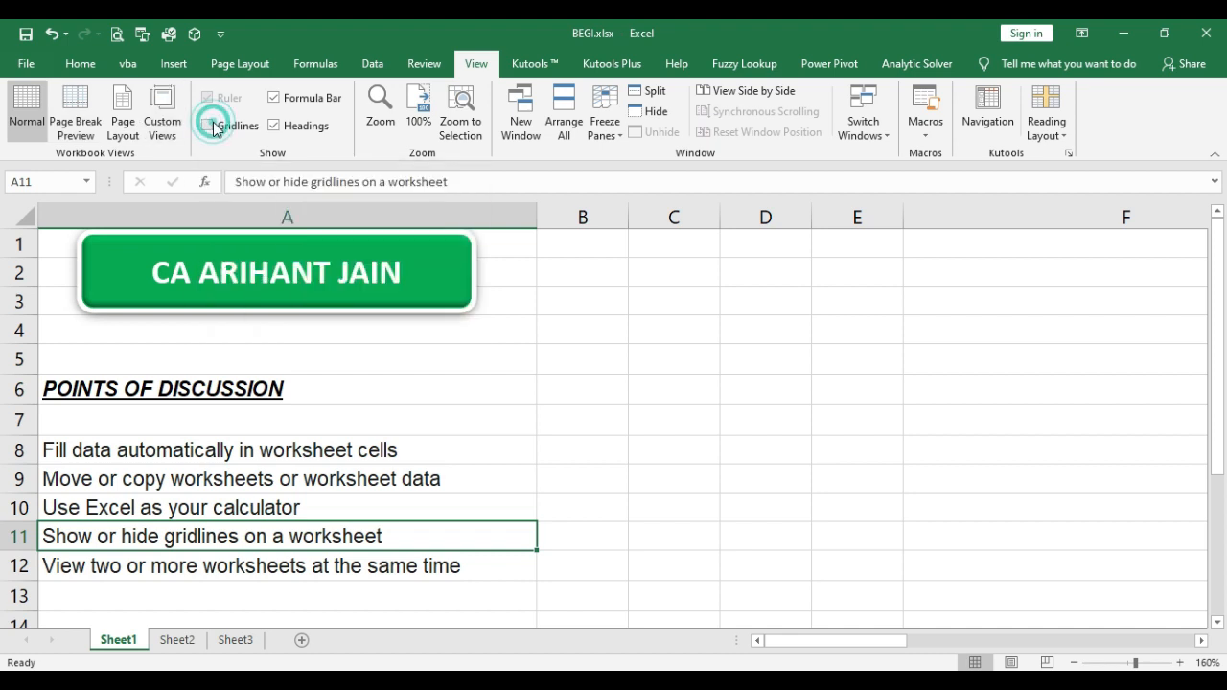
click(487, 355)
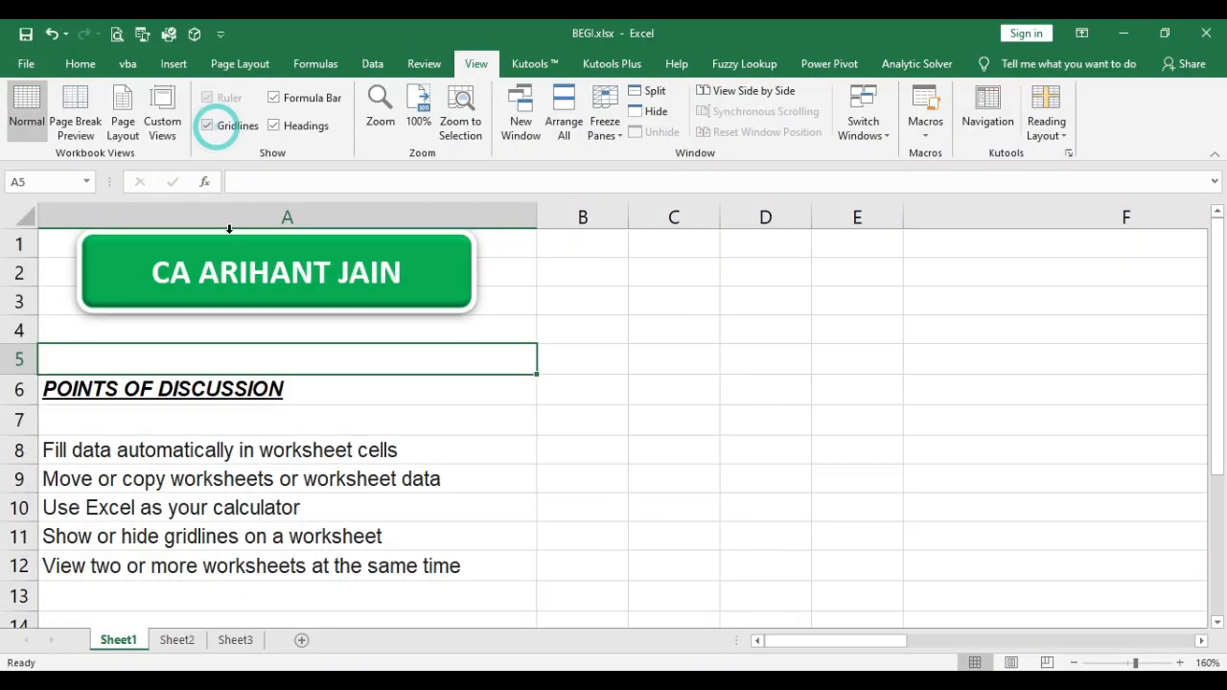
Step: Go to the discussion point on viewing multiple worksheets and compare BEGI.xlsx side by side with DAY 1.xlsm
click(250, 571)
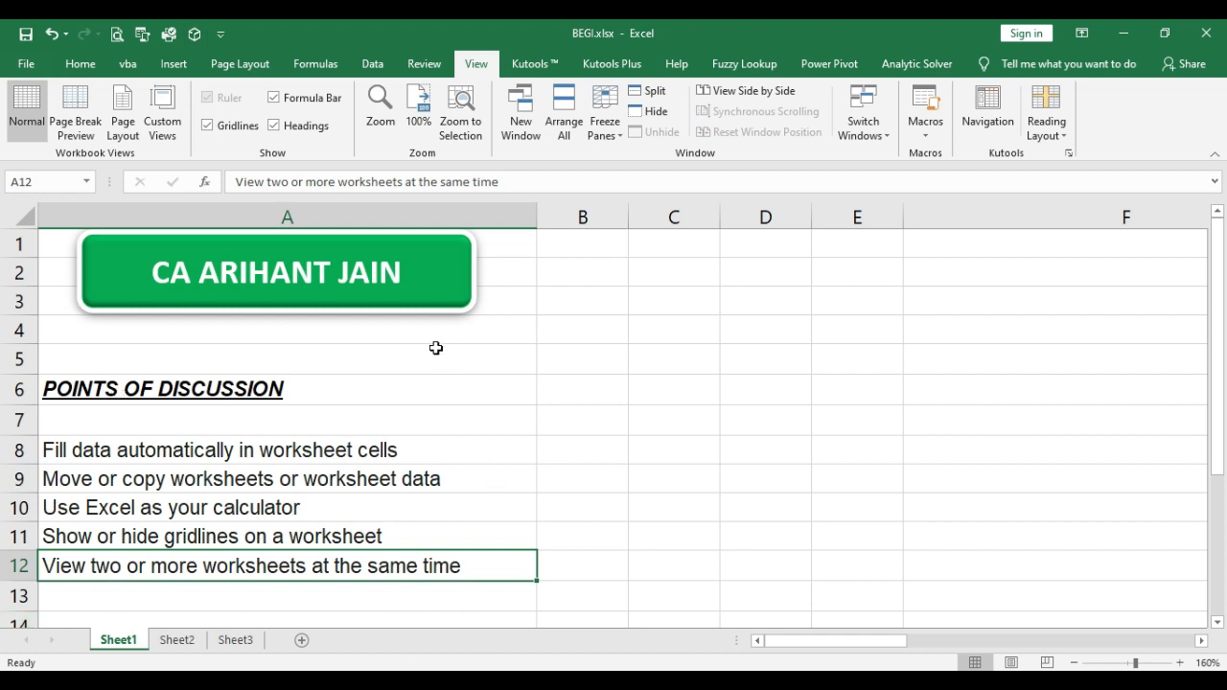
click(353, 425)
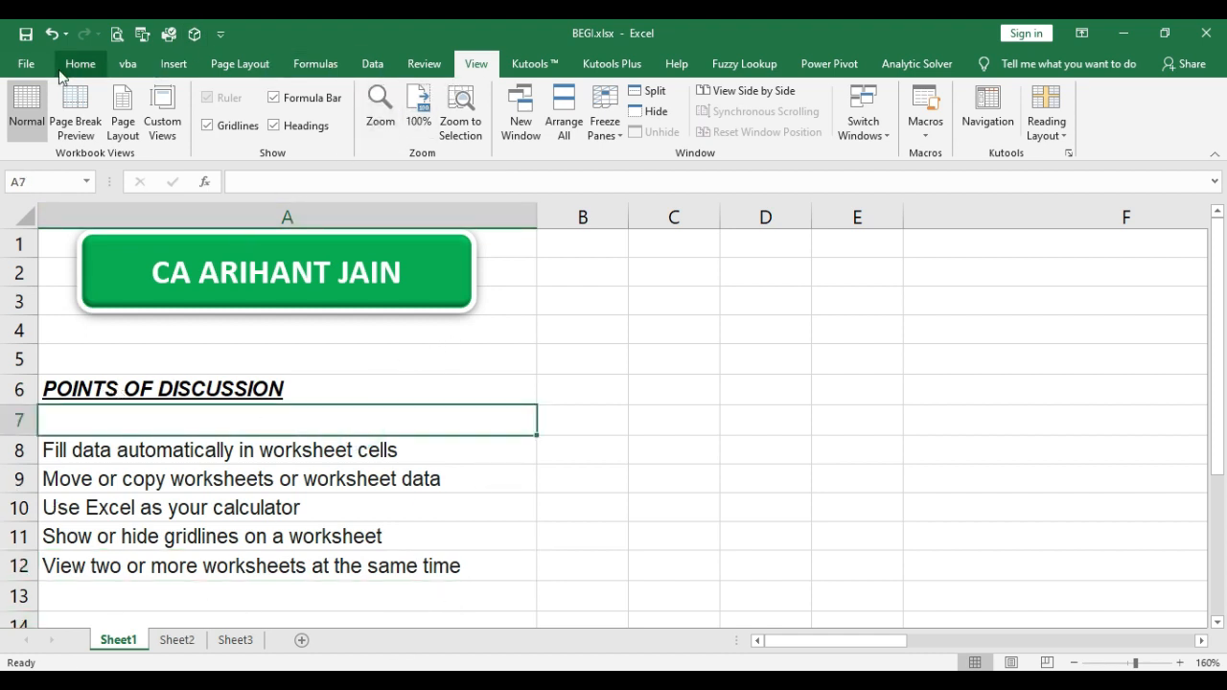
click(76, 64)
click(477, 64)
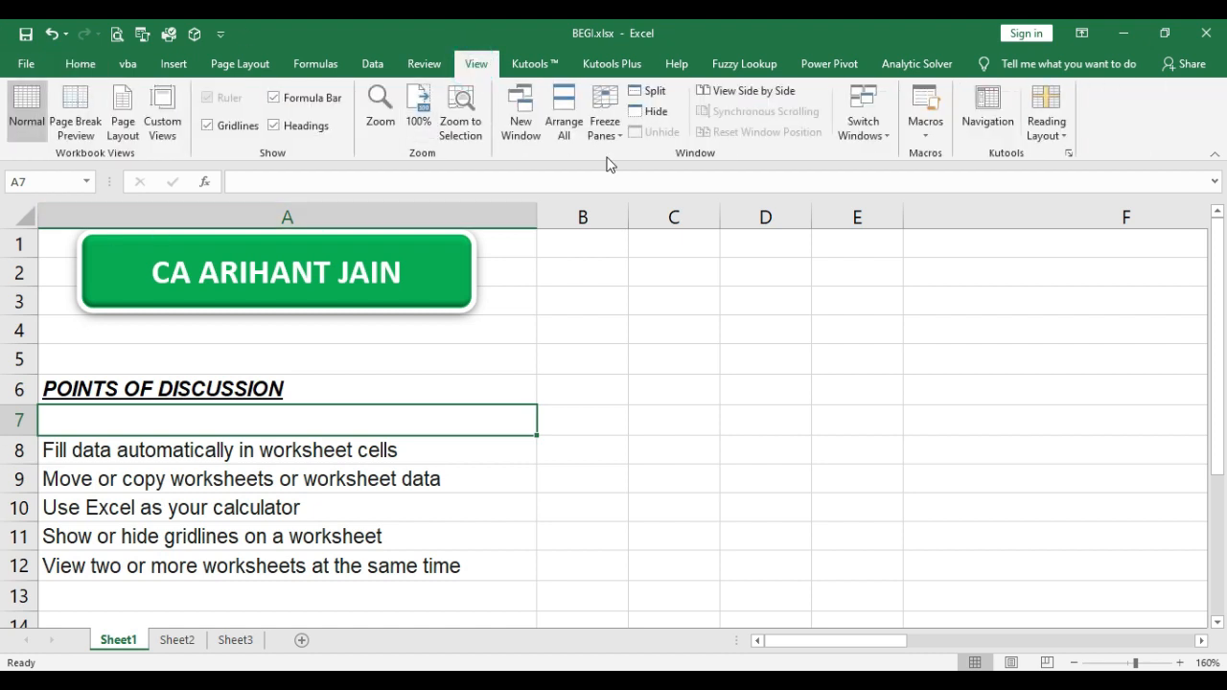
click(754, 94)
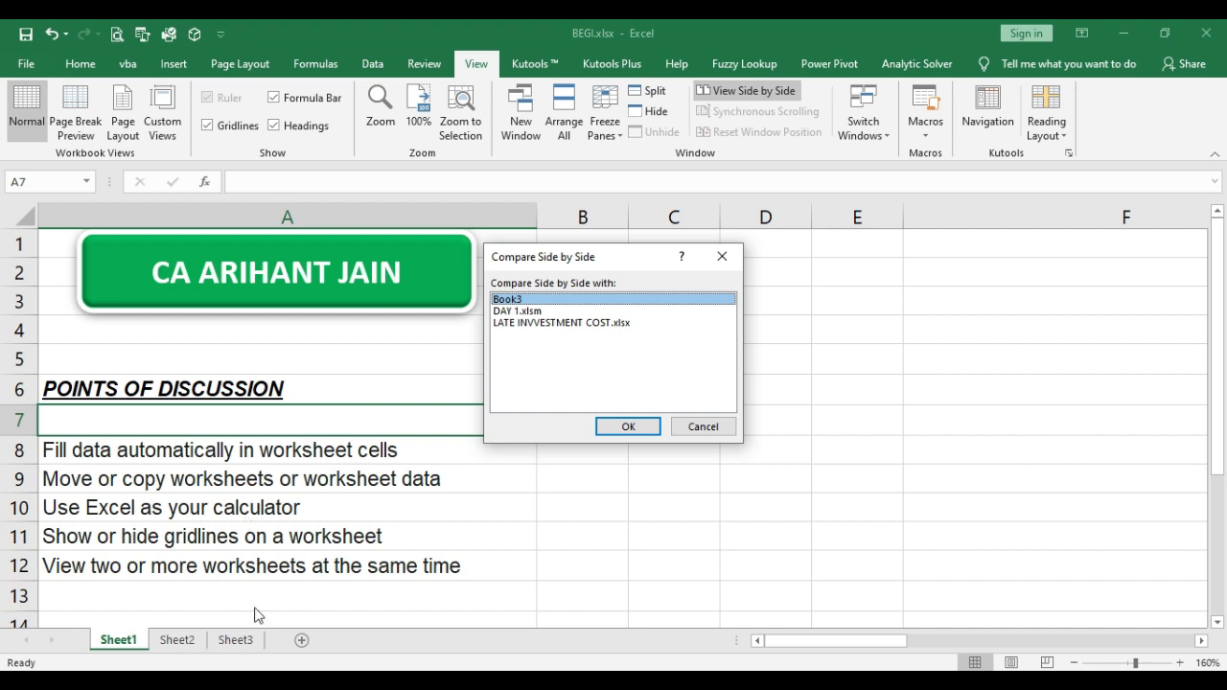
click(554, 311)
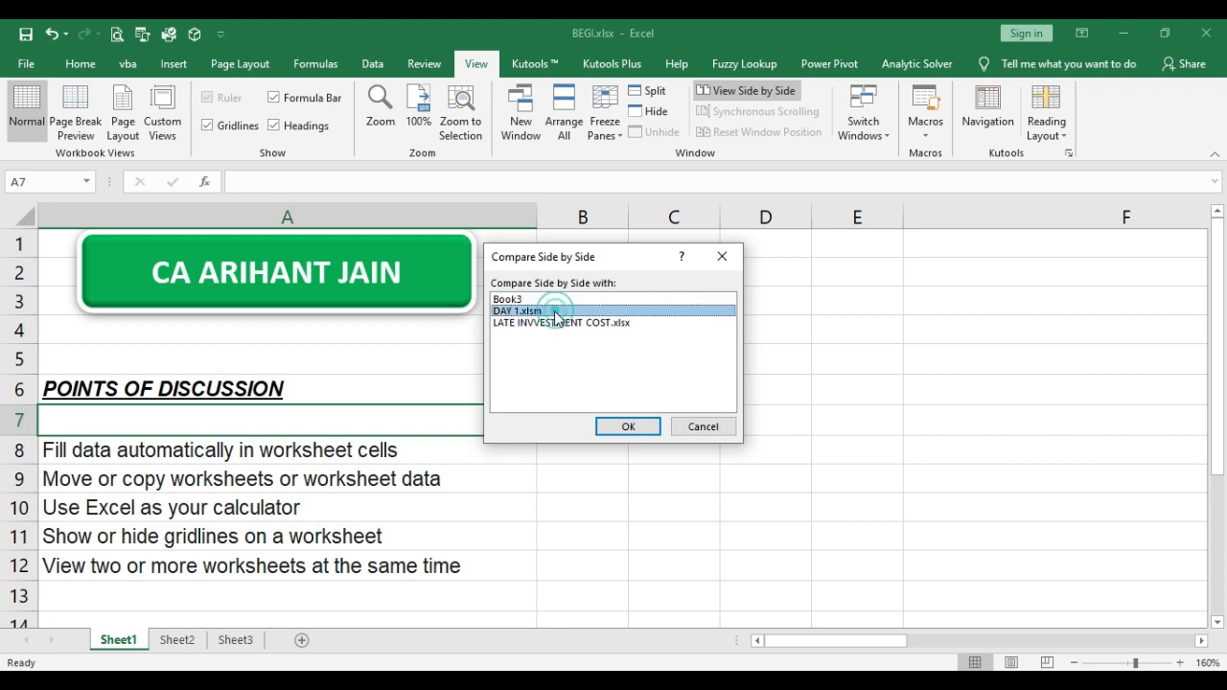
click(618, 426)
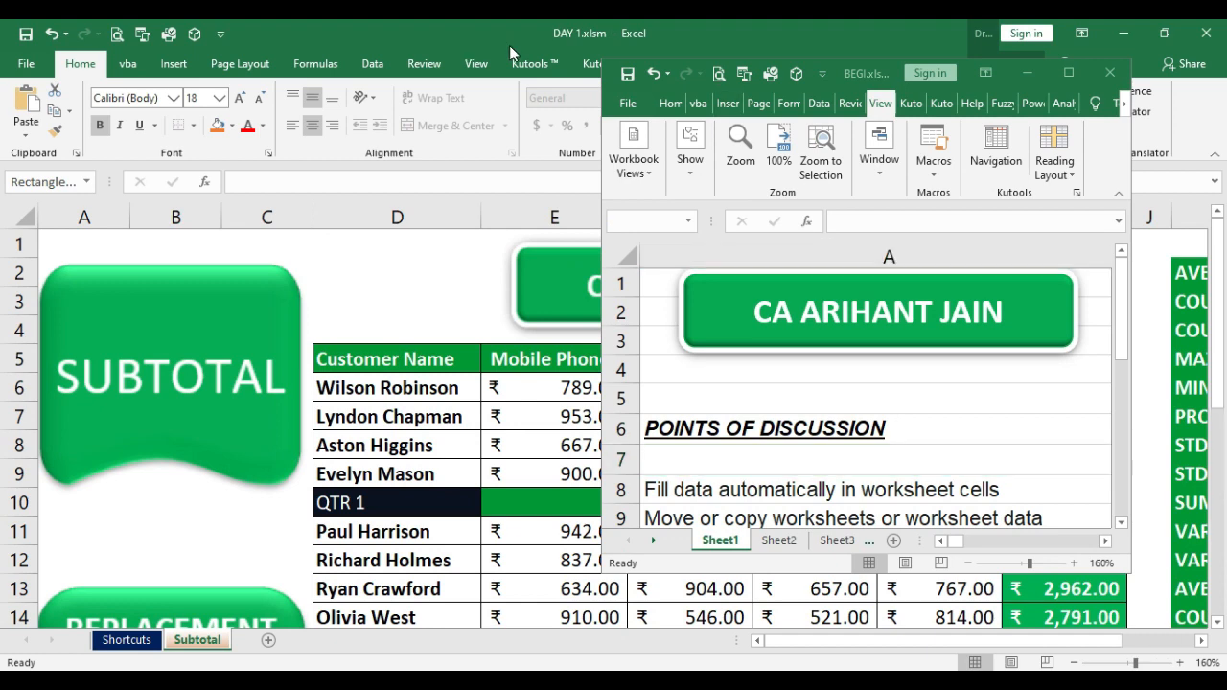
Step: Stretch both workbook windows to full height and place DAY 1.xlsm on the left with BEGI.xlsx on the right
double_click(870, 57)
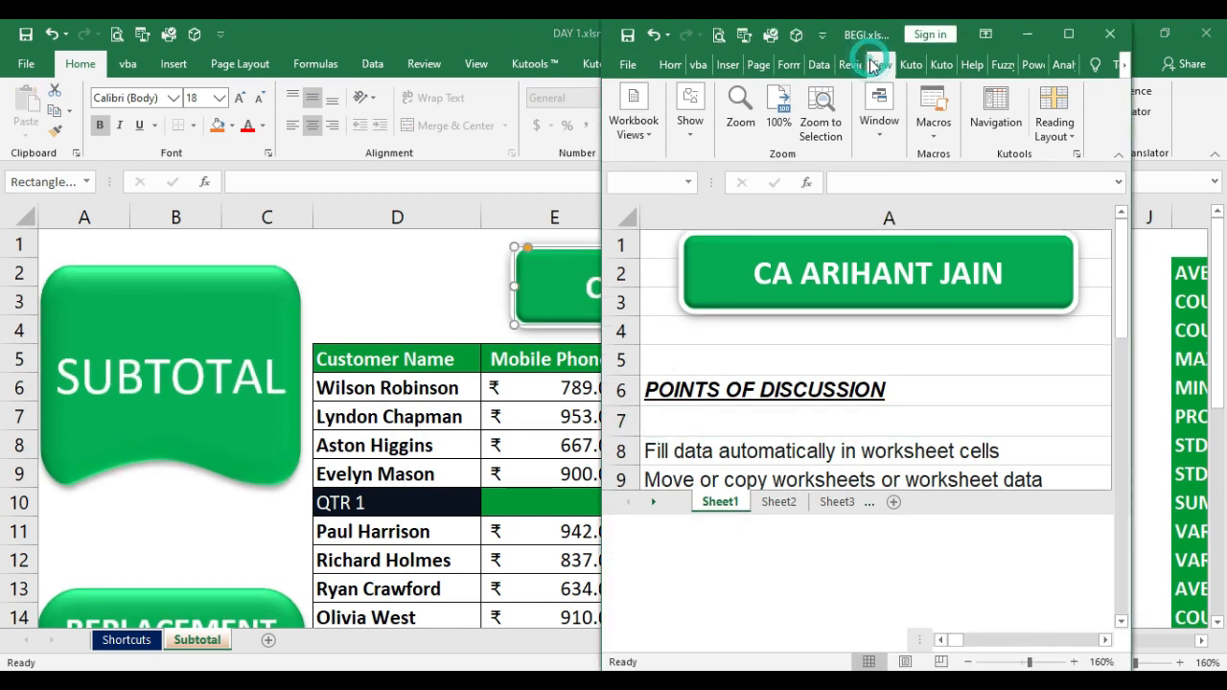
drag(878, 38, 944, 46)
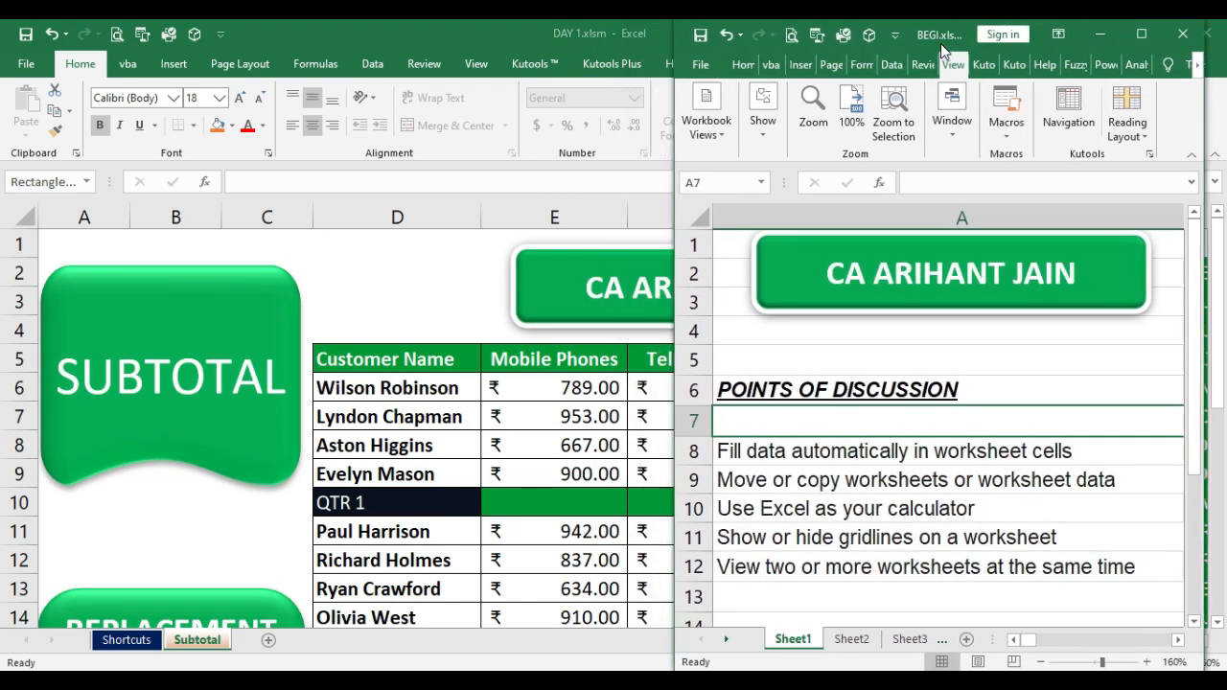
double_click(543, 42)
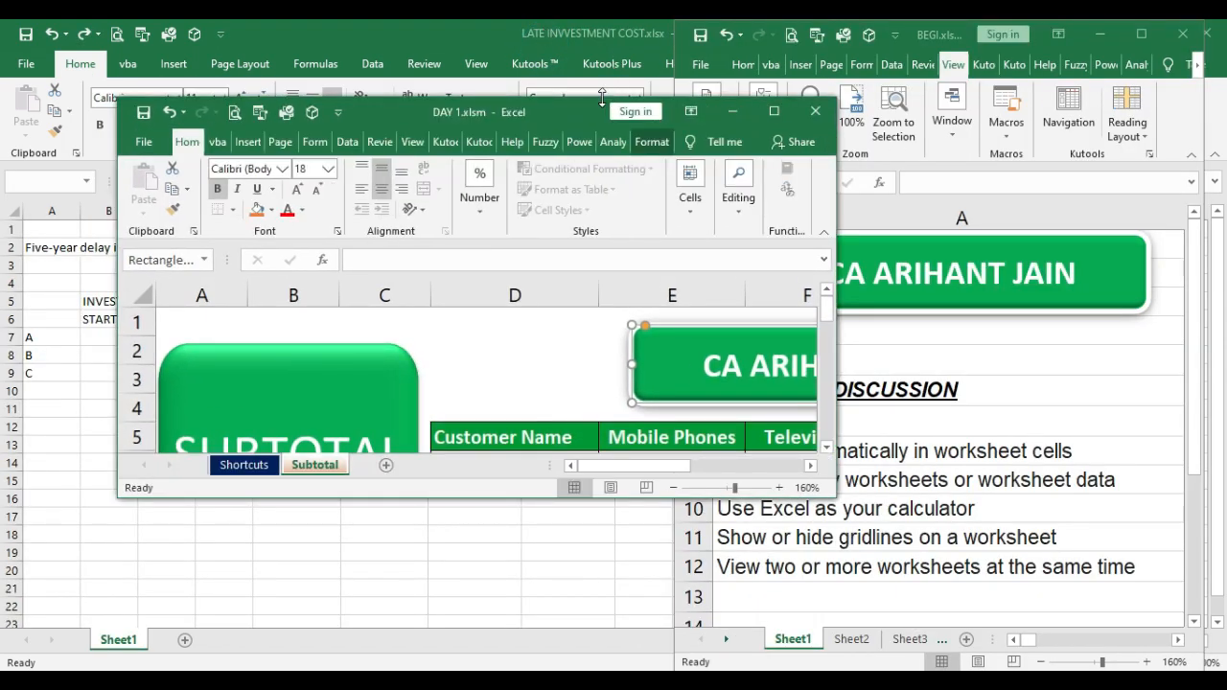
double_click(601, 93)
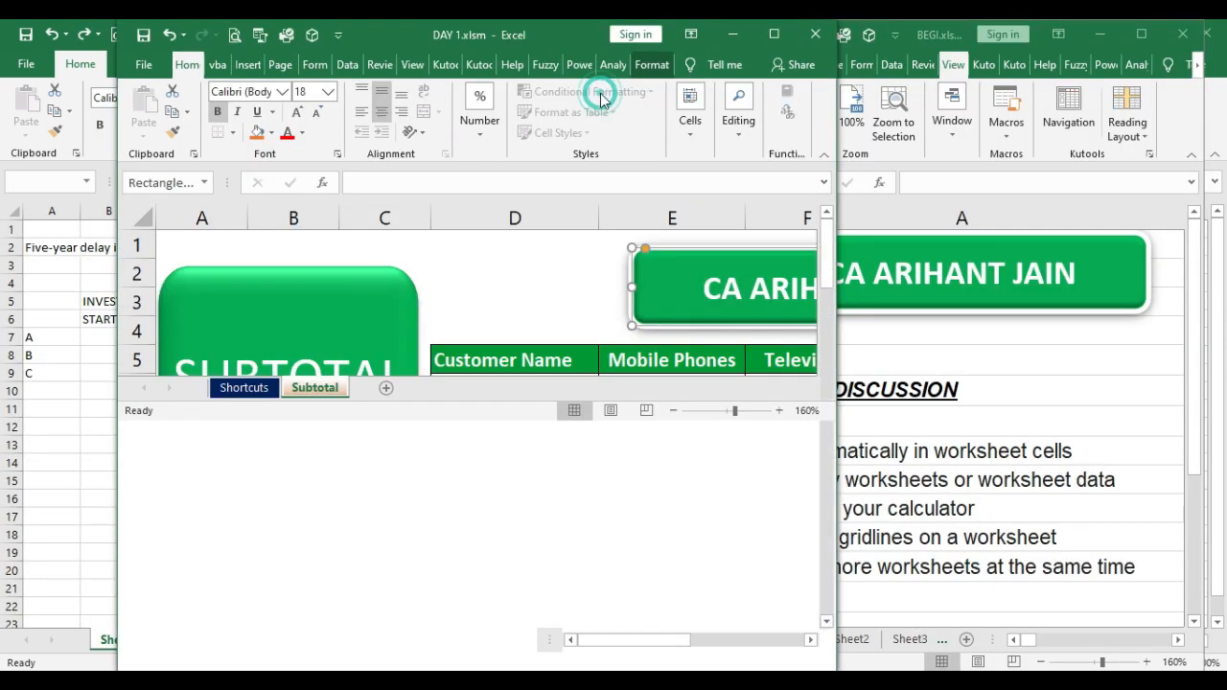
drag(586, 27, 433, 35)
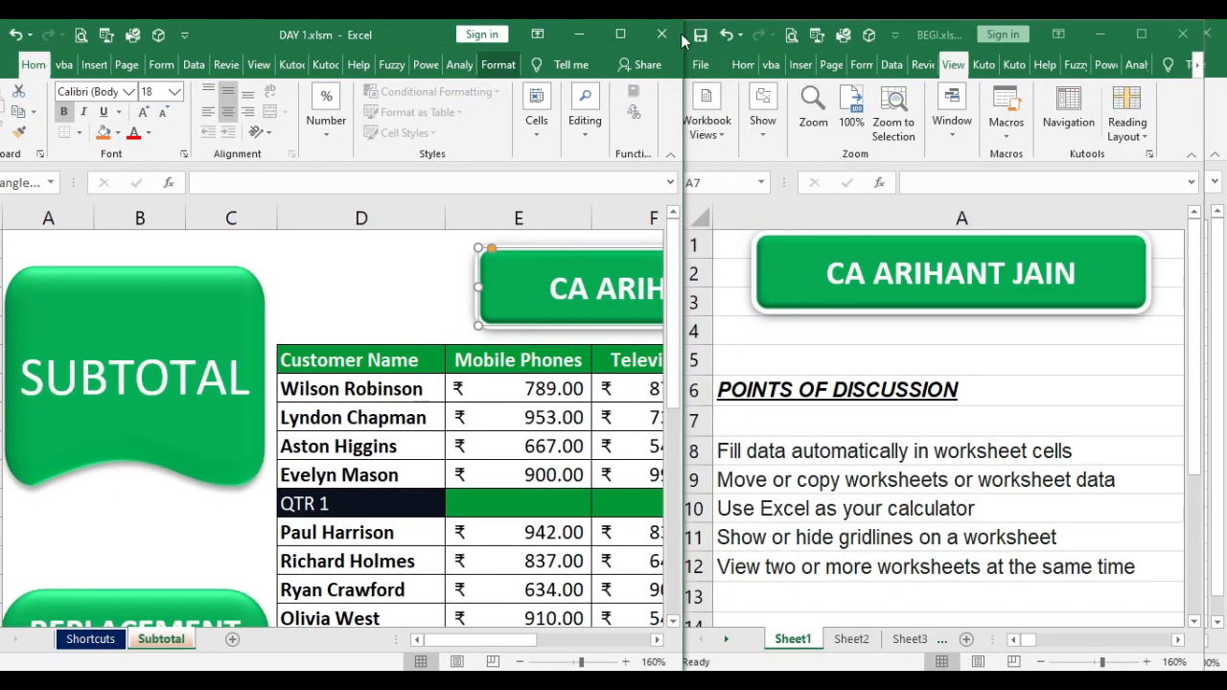
Step: Examine how the BEGI.xlsx and DAY 1.xlsm sheets scroll together in the side-by-side view
click(957, 41)
scroll(600, 491, down, 3)
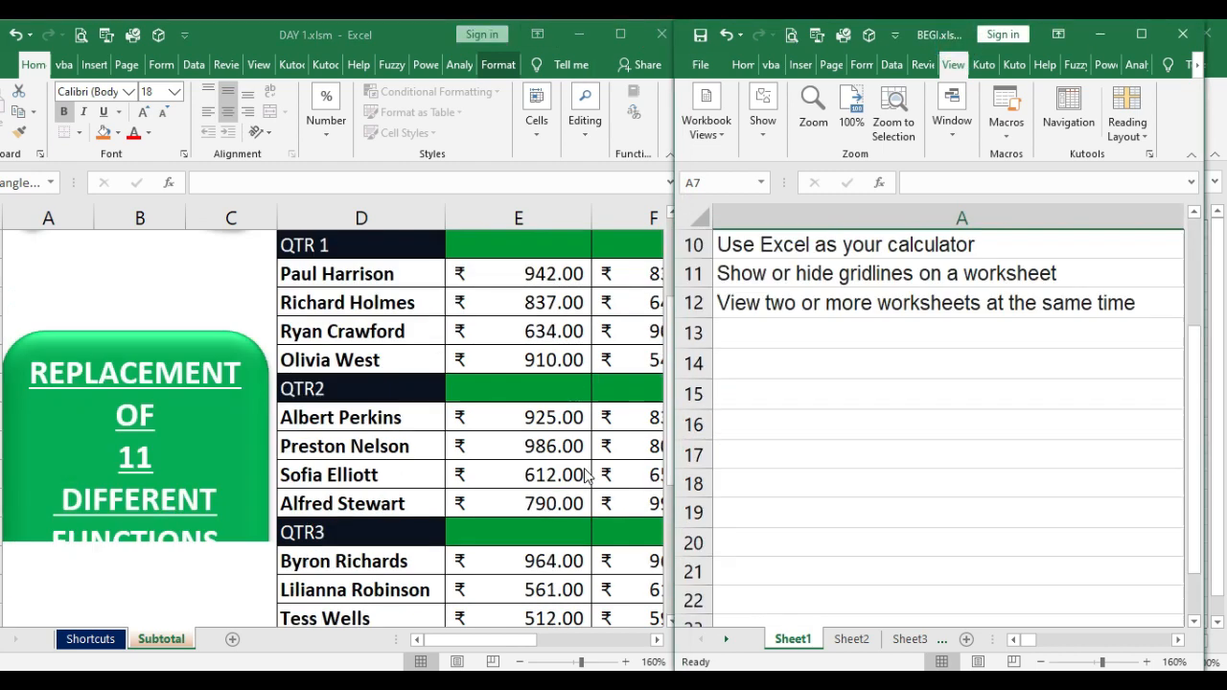
scroll(479, 488, up, 3)
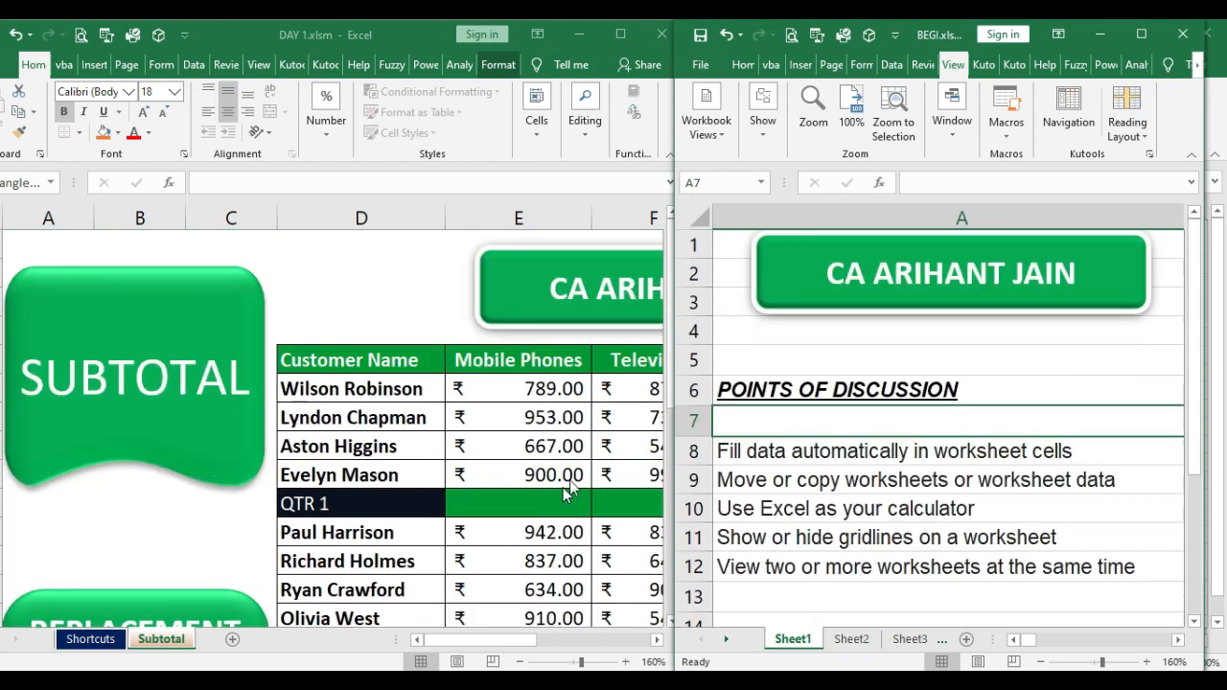
scroll(504, 426, down, 8)
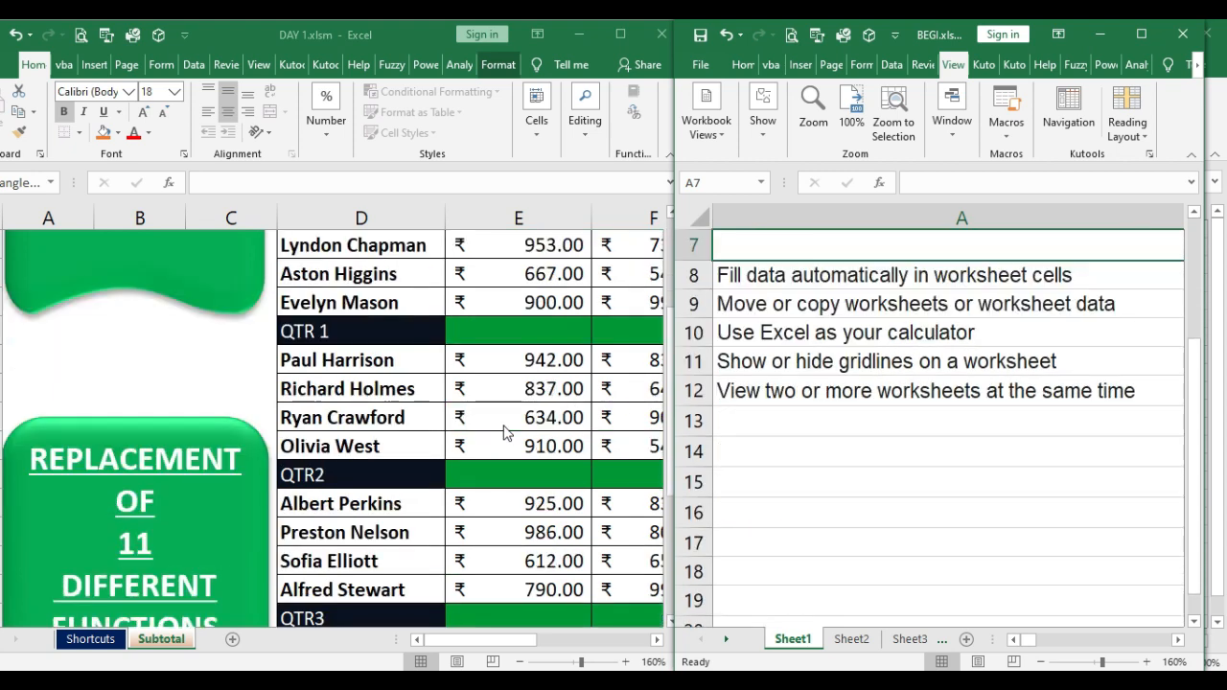
scroll(506, 433, up, 8)
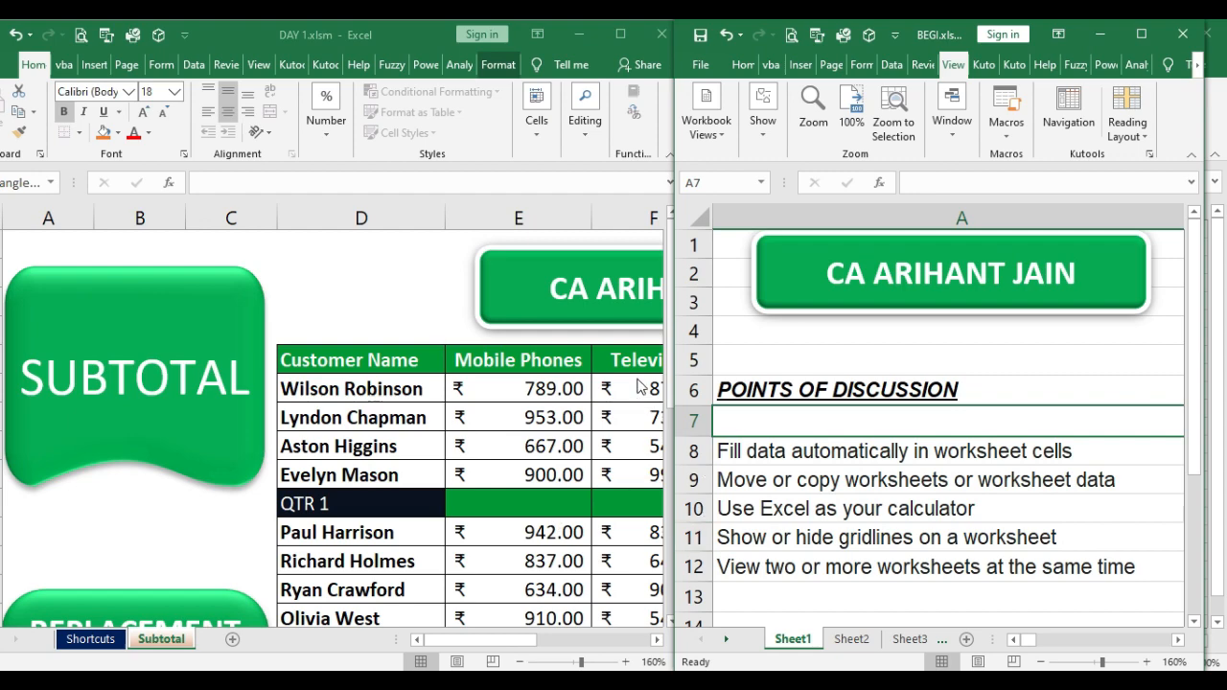
scroll(640, 386, down, 8)
scroll(641, 387, up, 4)
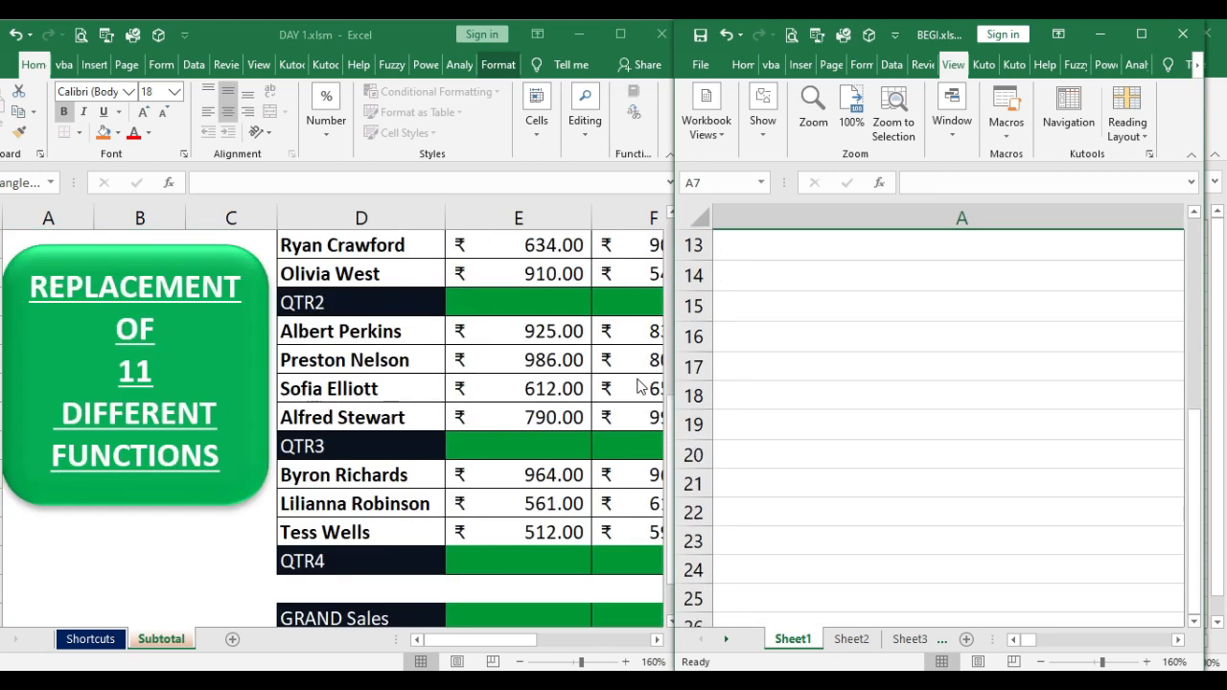
scroll(640, 387, down, 2)
scroll(640, 387, up, 6)
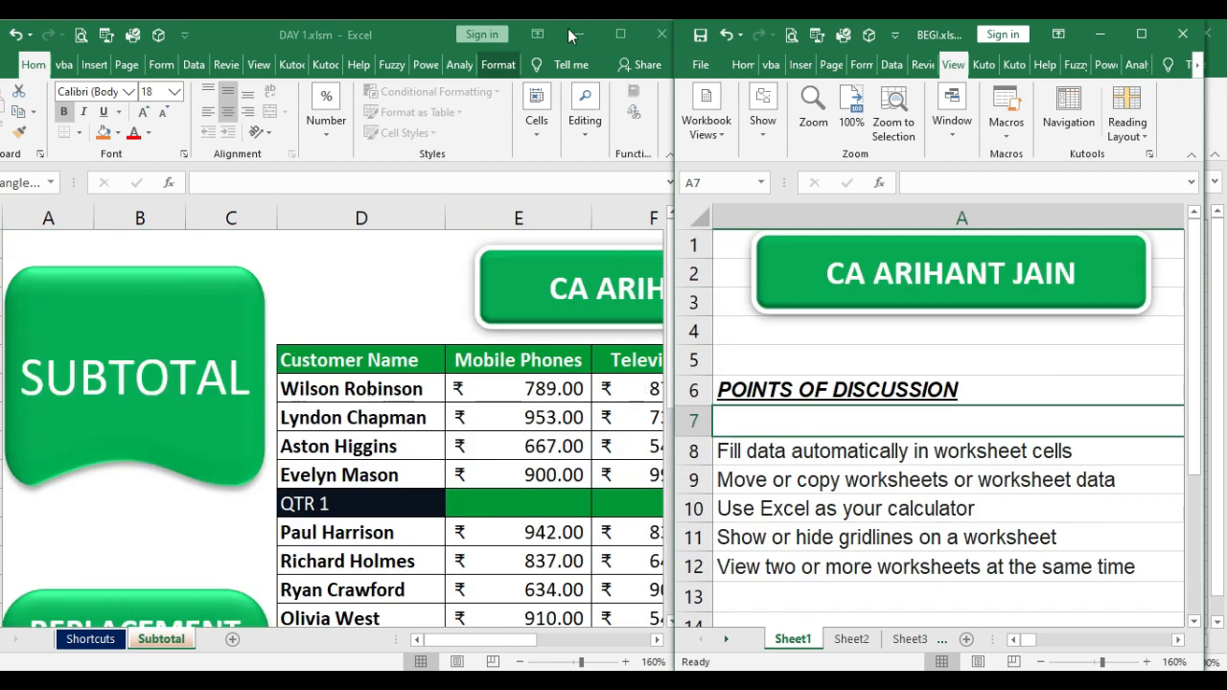
Step: Close DAY 1.xlsm, Book3 and every other open workbook except BEGI.xlsx
click(667, 36)
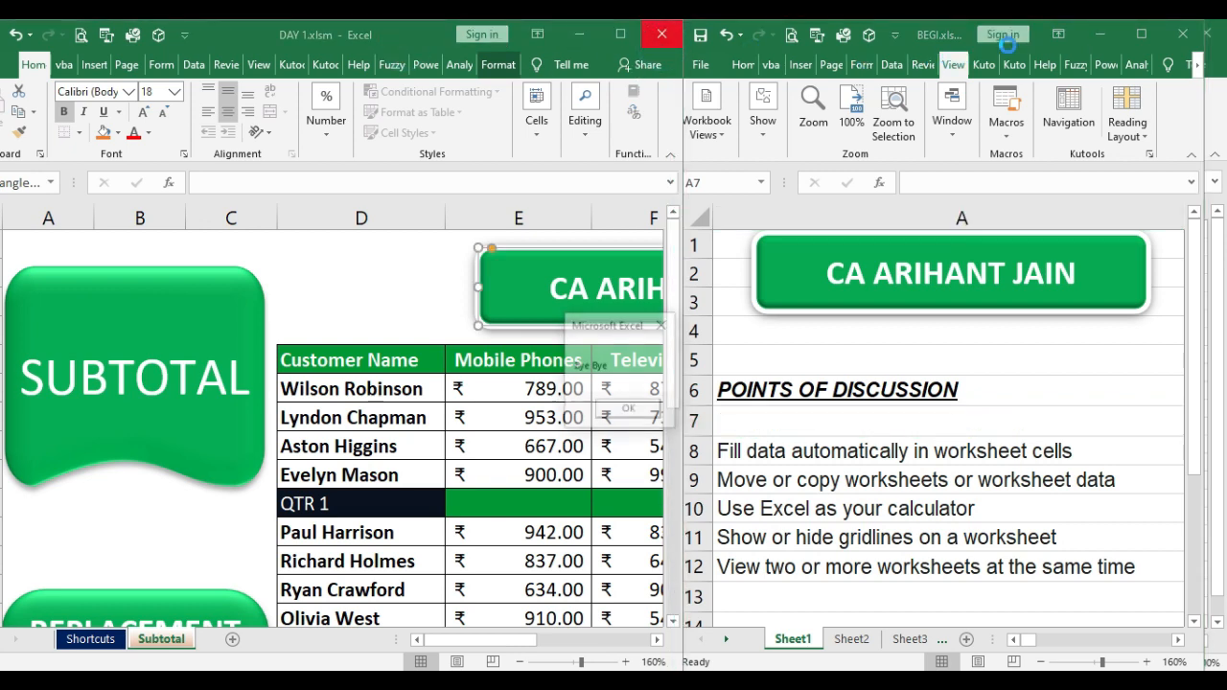
click(628, 409)
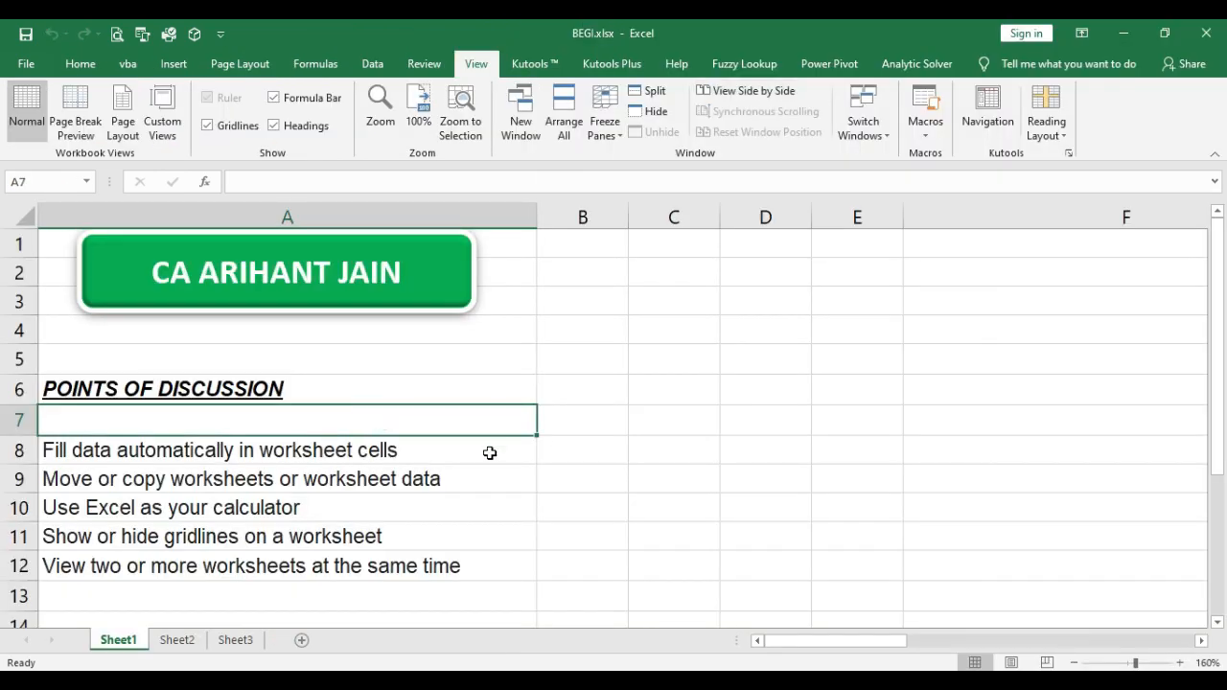
click(483, 497)
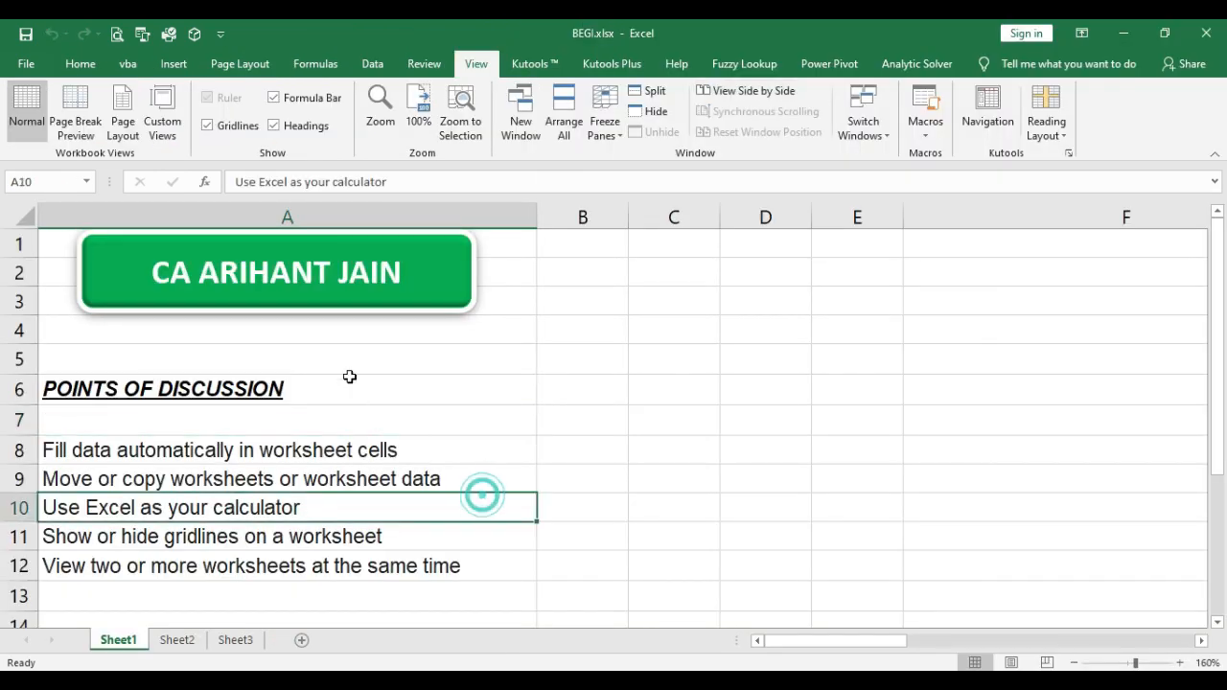
click(1206, 33)
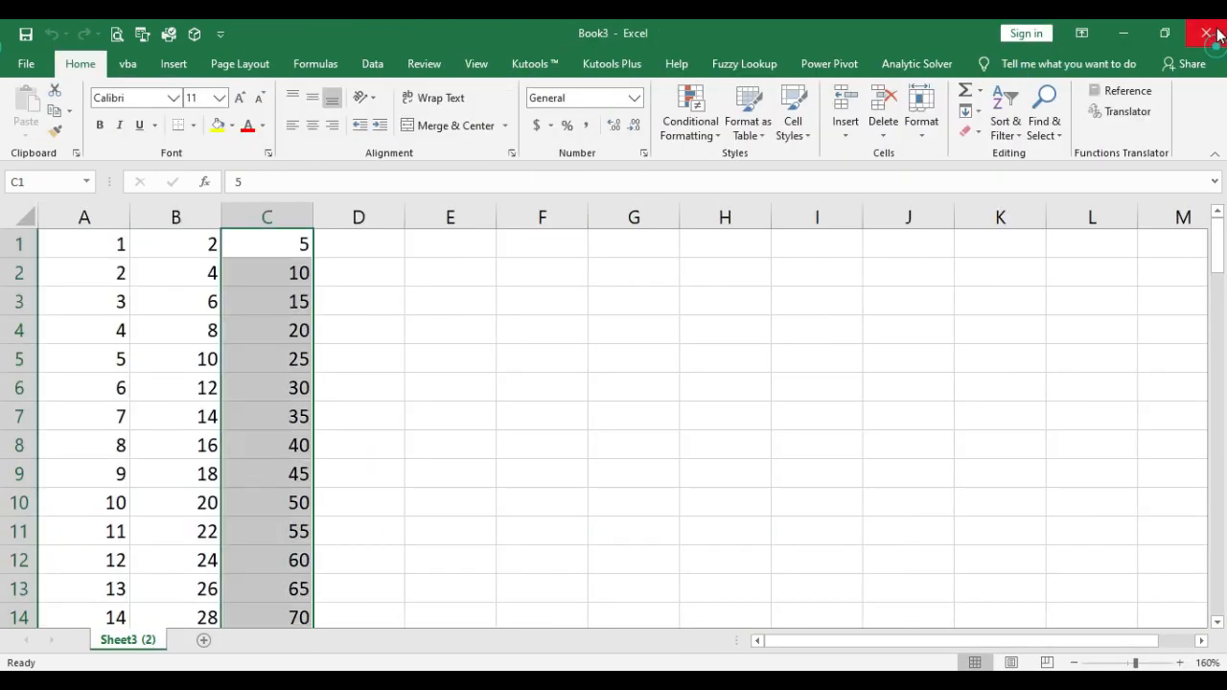
click(1207, 33)
click(618, 372)
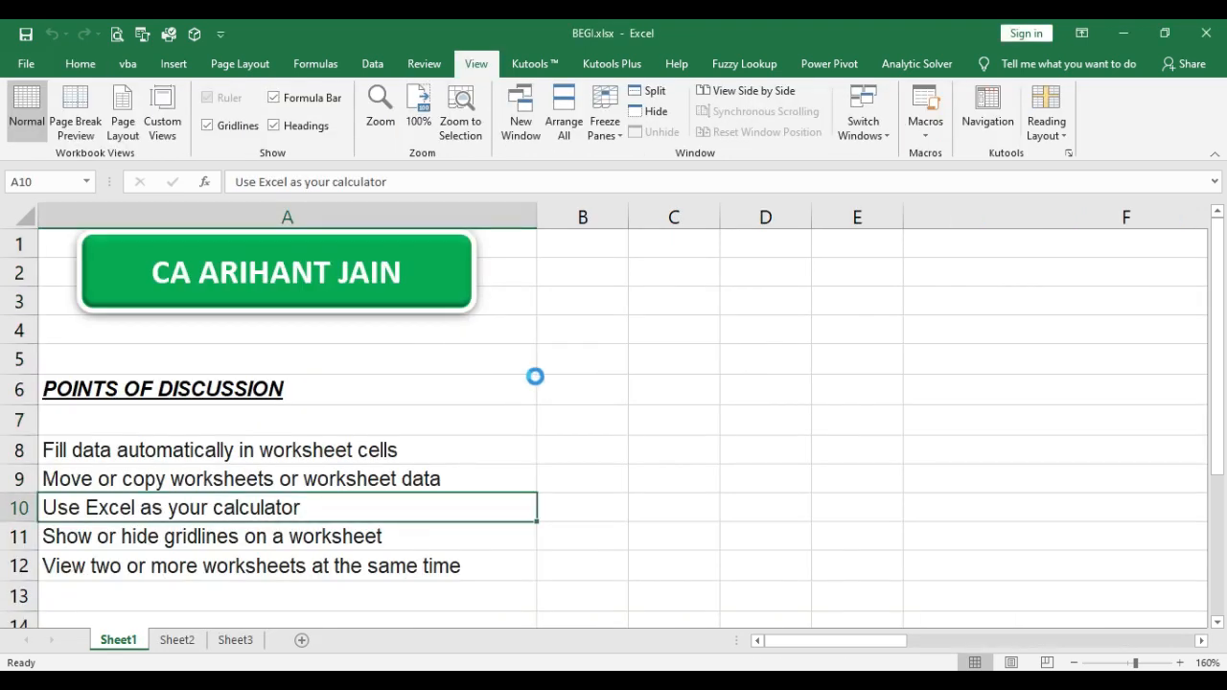
Step: Open a second window of BEGI.xlsx, show Sheet2 in it, and place it beside the first window showing Sheet1
click(292, 571)
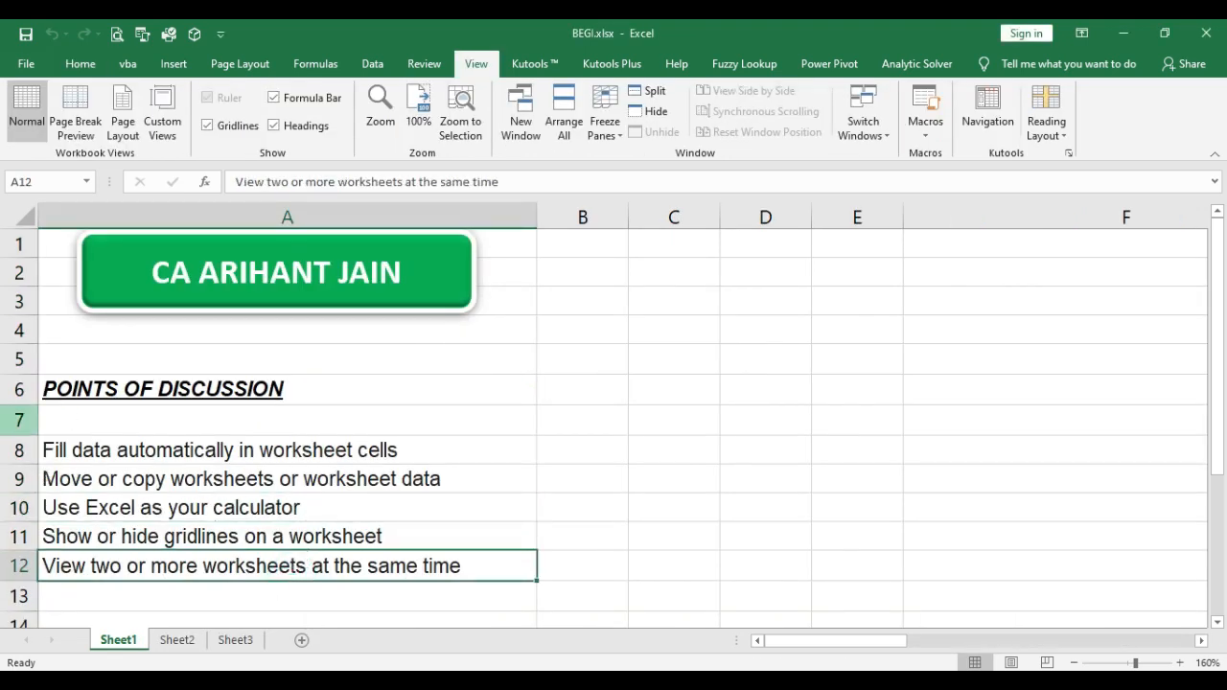
click(177, 640)
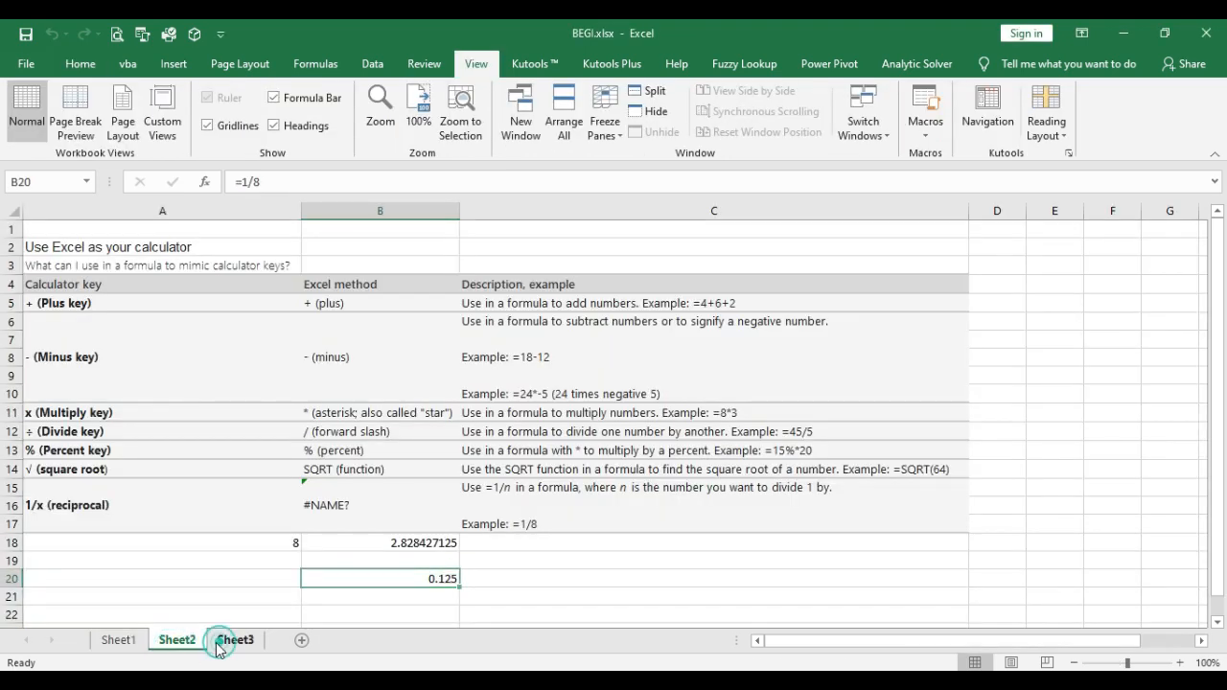
click(235, 640)
click(123, 639)
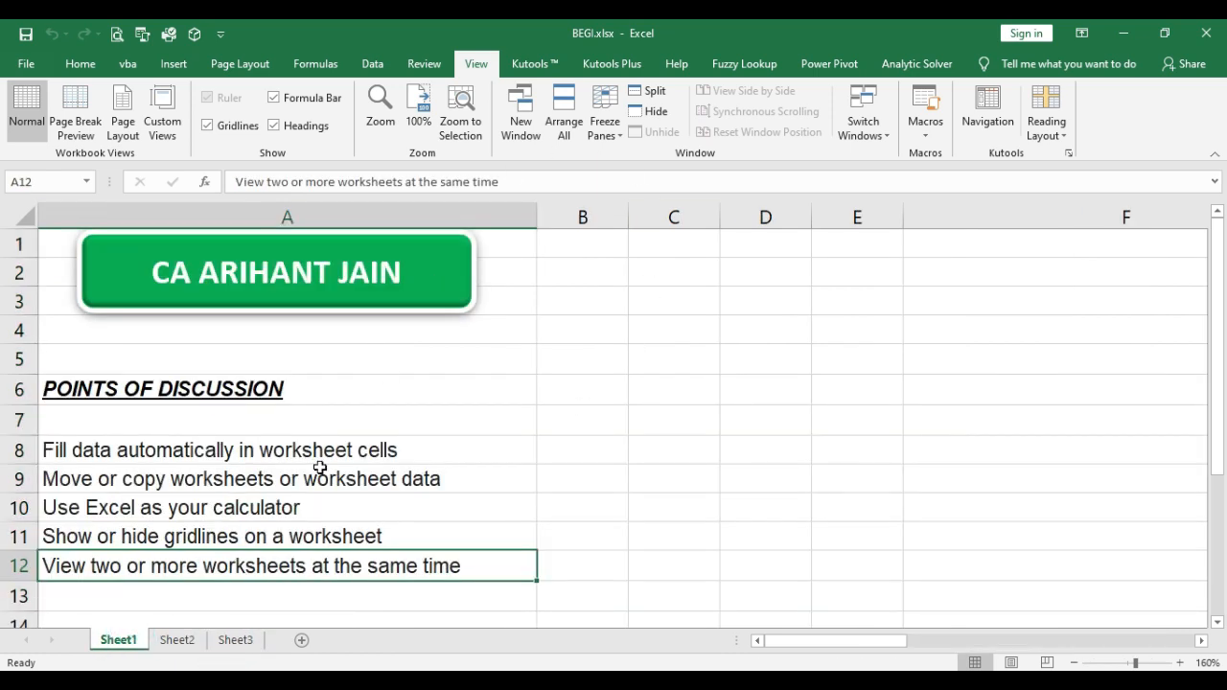
click(521, 111)
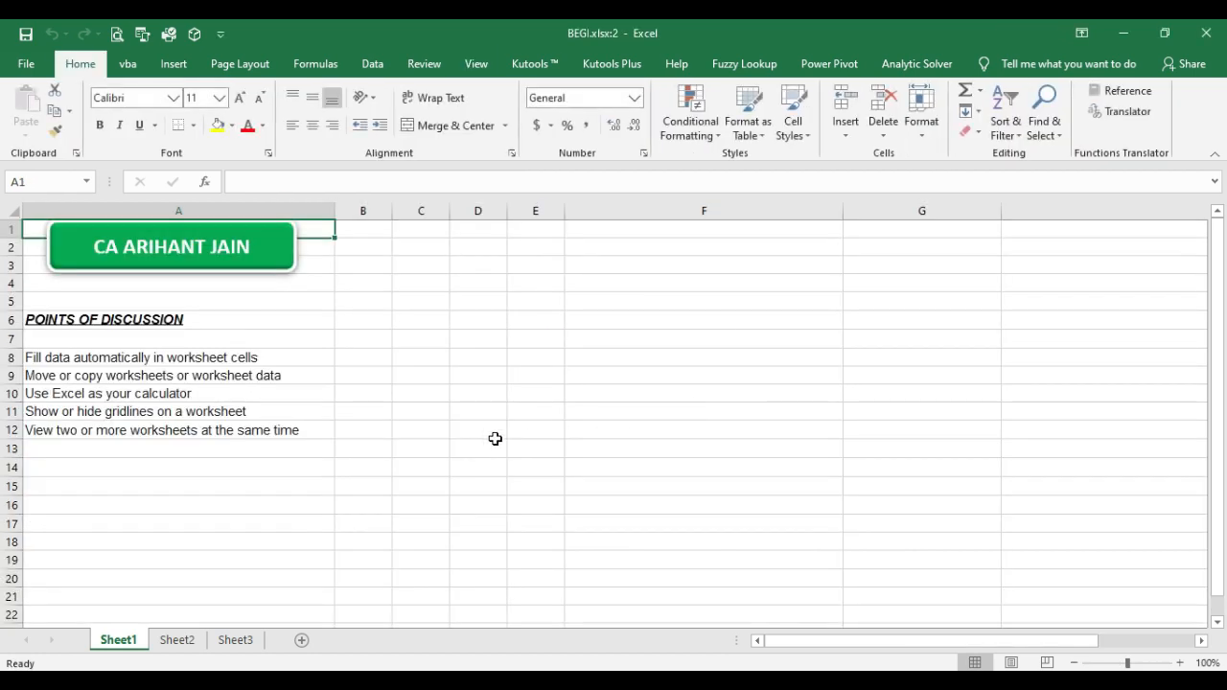
click(178, 640)
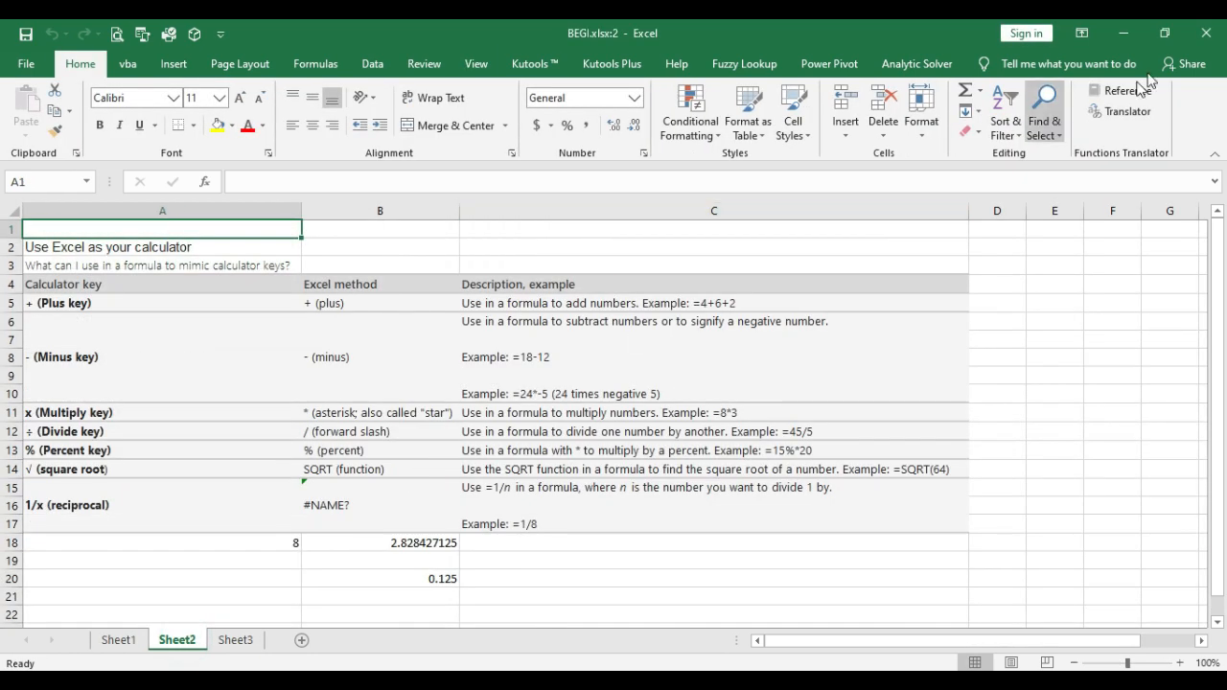
click(1161, 36)
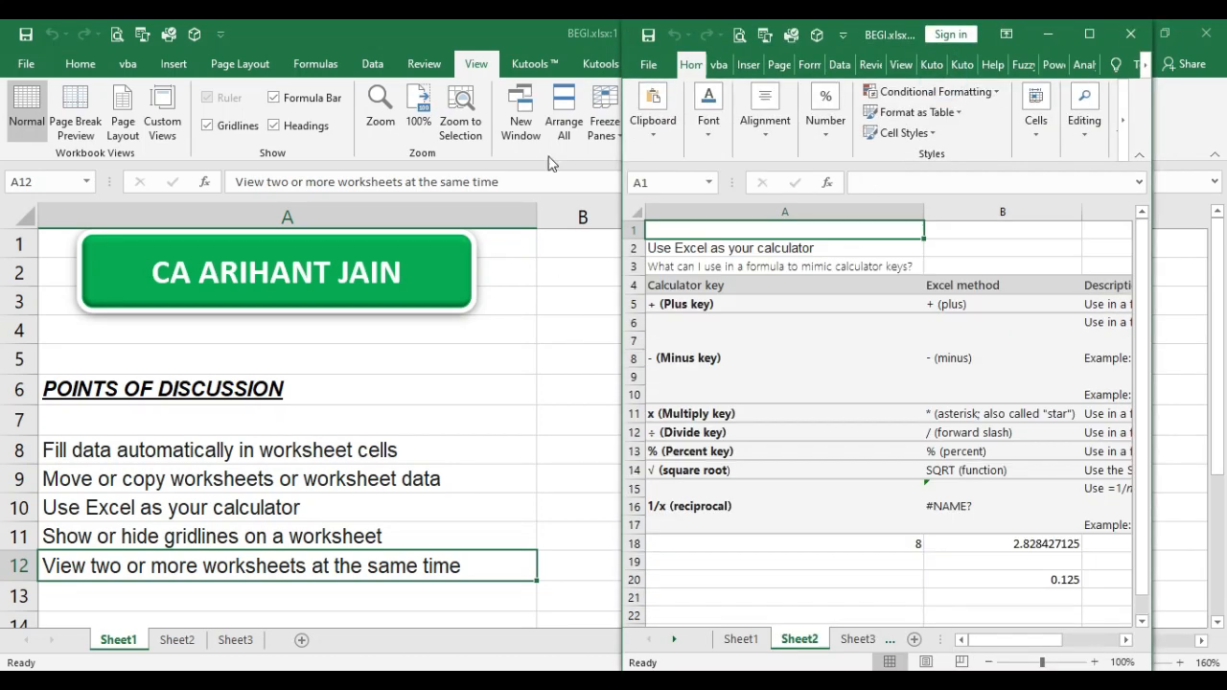
Step: Enter the author's full name in cell A20 of Sheet2 in the second window
click(780, 351)
click(756, 579)
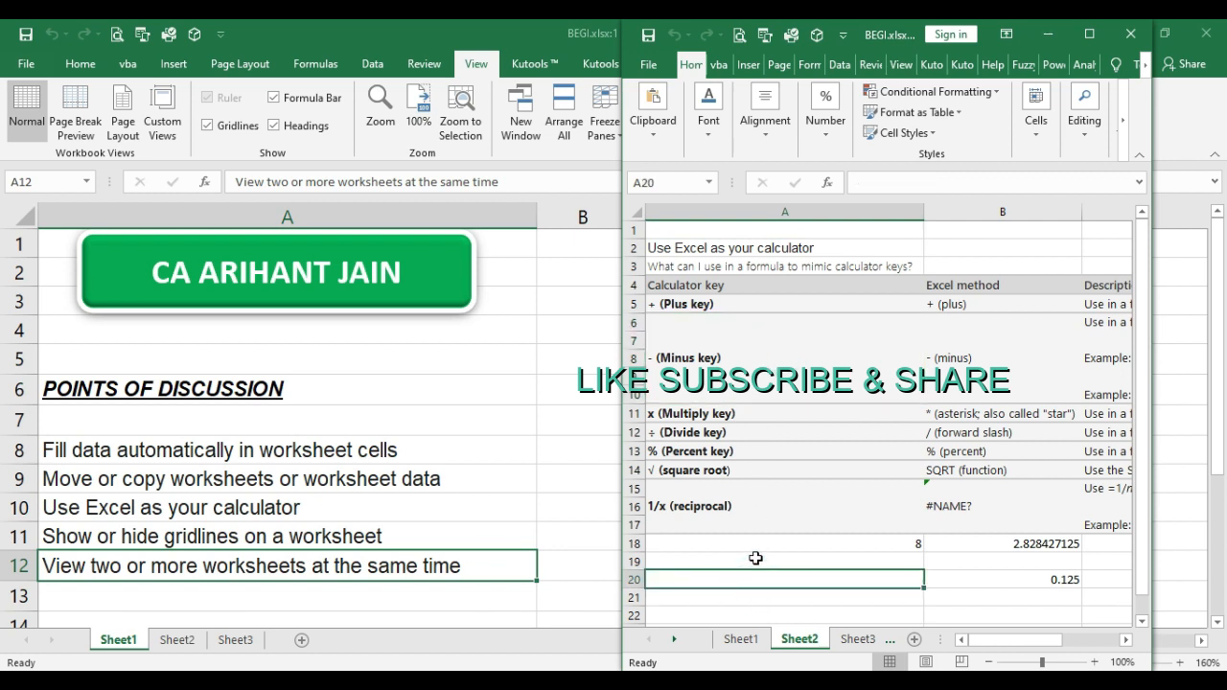
text(ARIHANT JAIN)
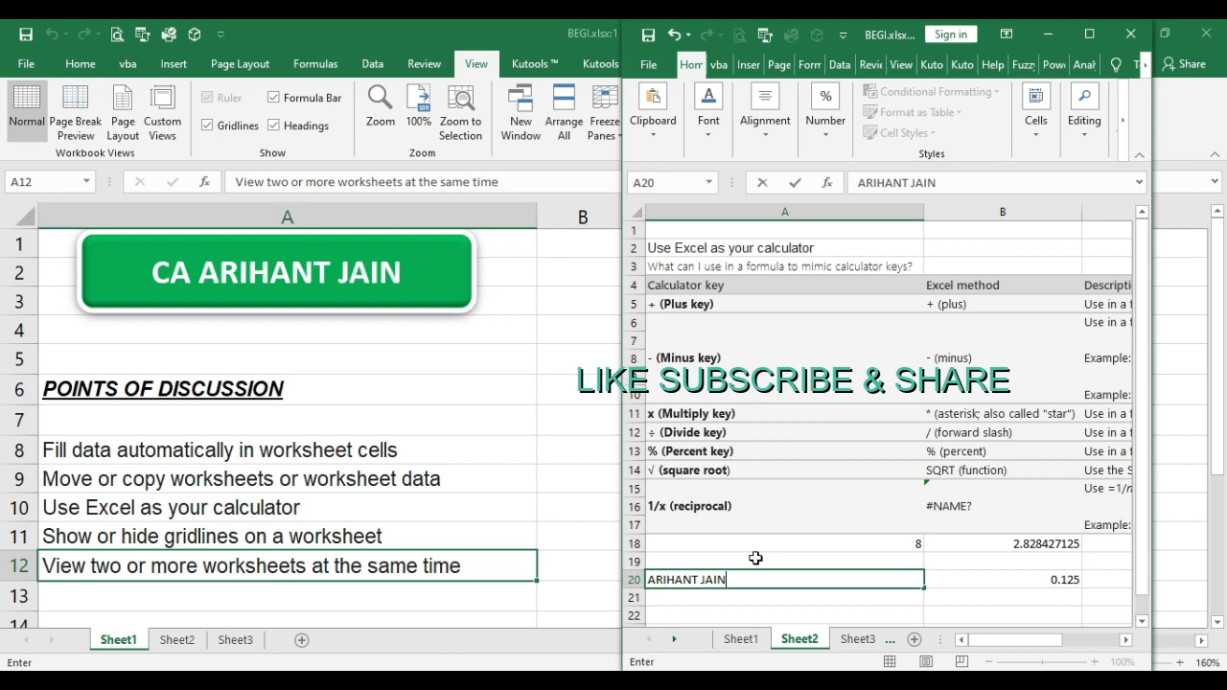
key(Return)
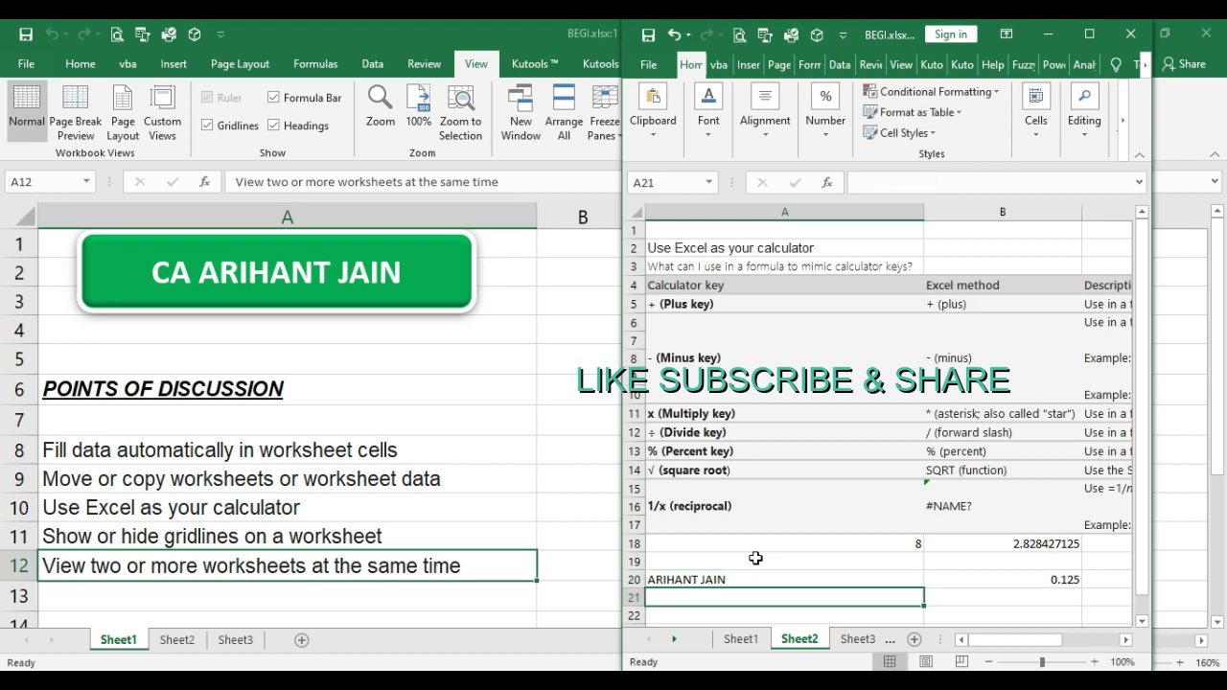
Step: Show Sheet2 in the first BEGI.xlsx window and check cell A20 for the name entered through the second window
click(379, 410)
click(320, 493)
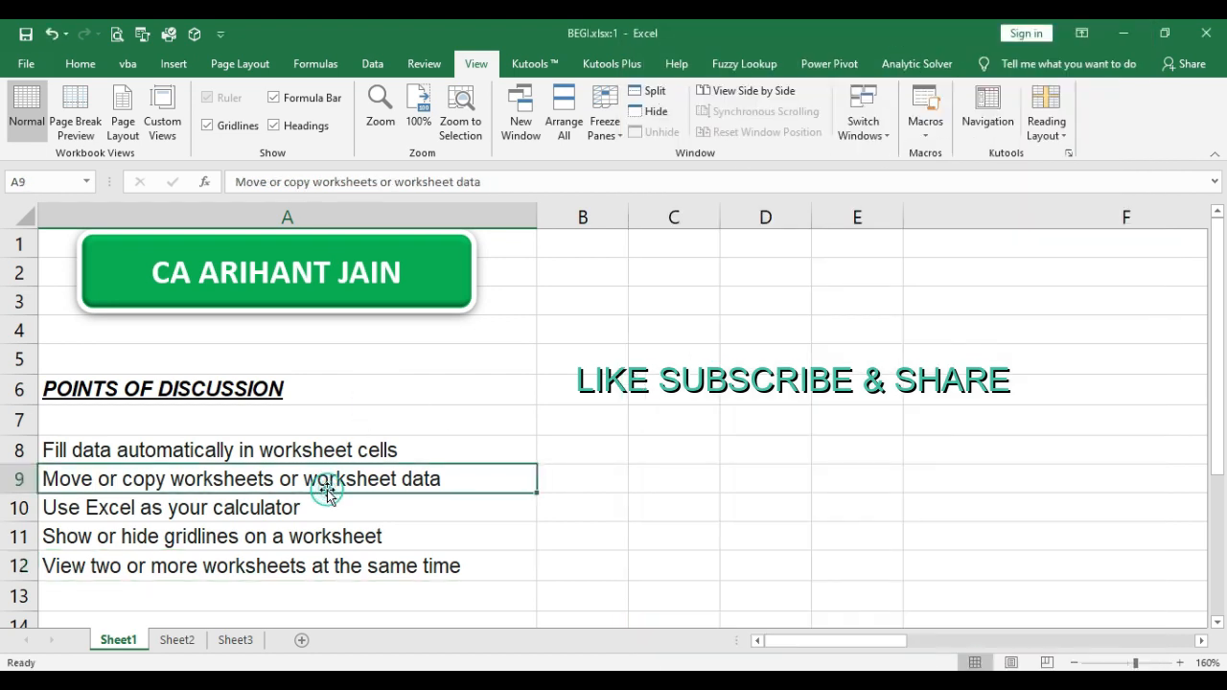
click(193, 620)
click(191, 640)
scroll(203, 493, down, 2)
click(192, 468)
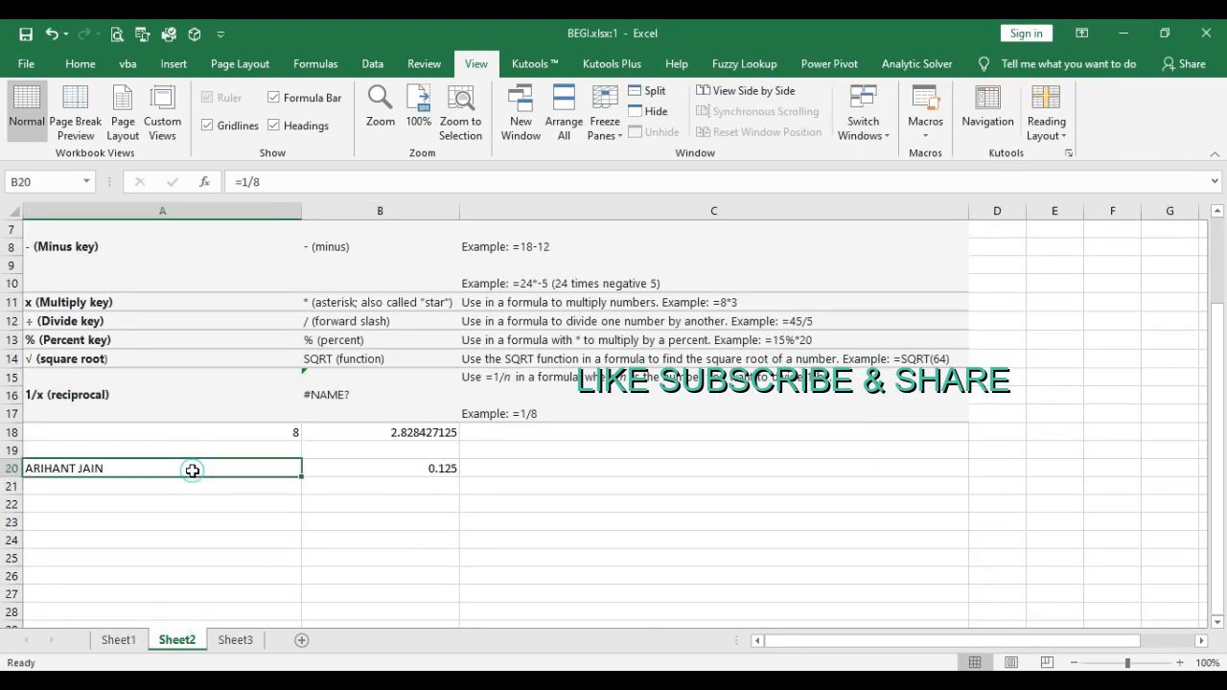
Step: Undo the name entry in cell A20 of Sheet2 and return the first window to Sheet1
key(ctrl+z)
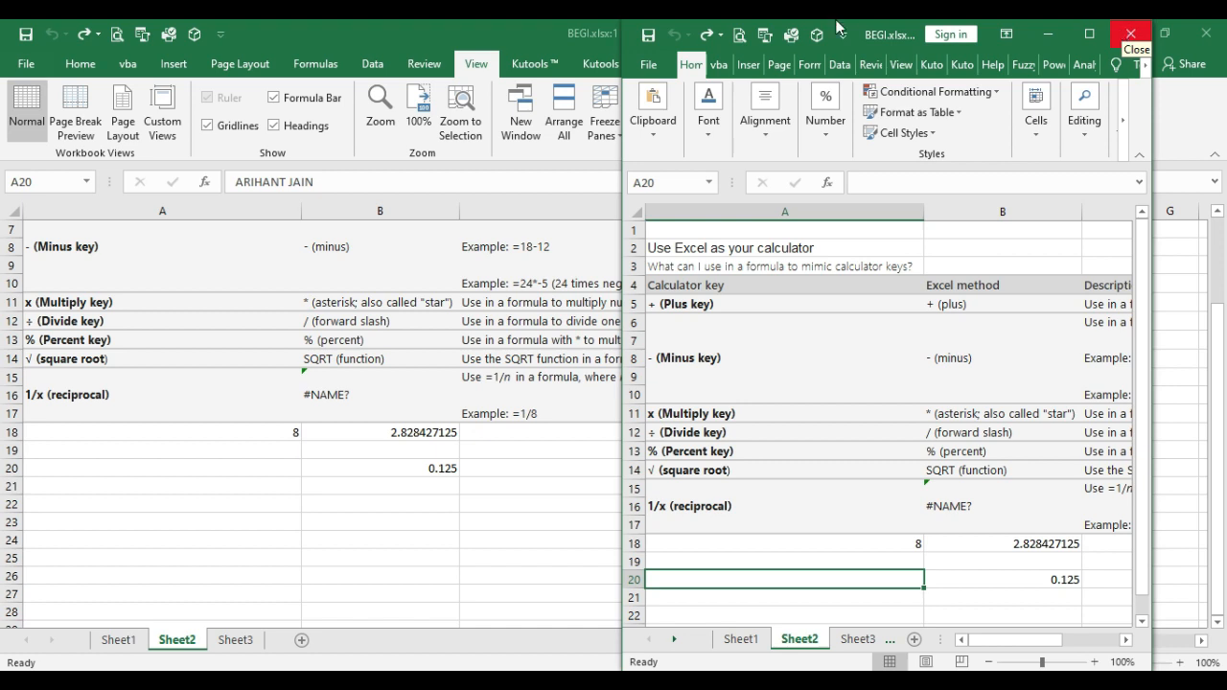
click(130, 635)
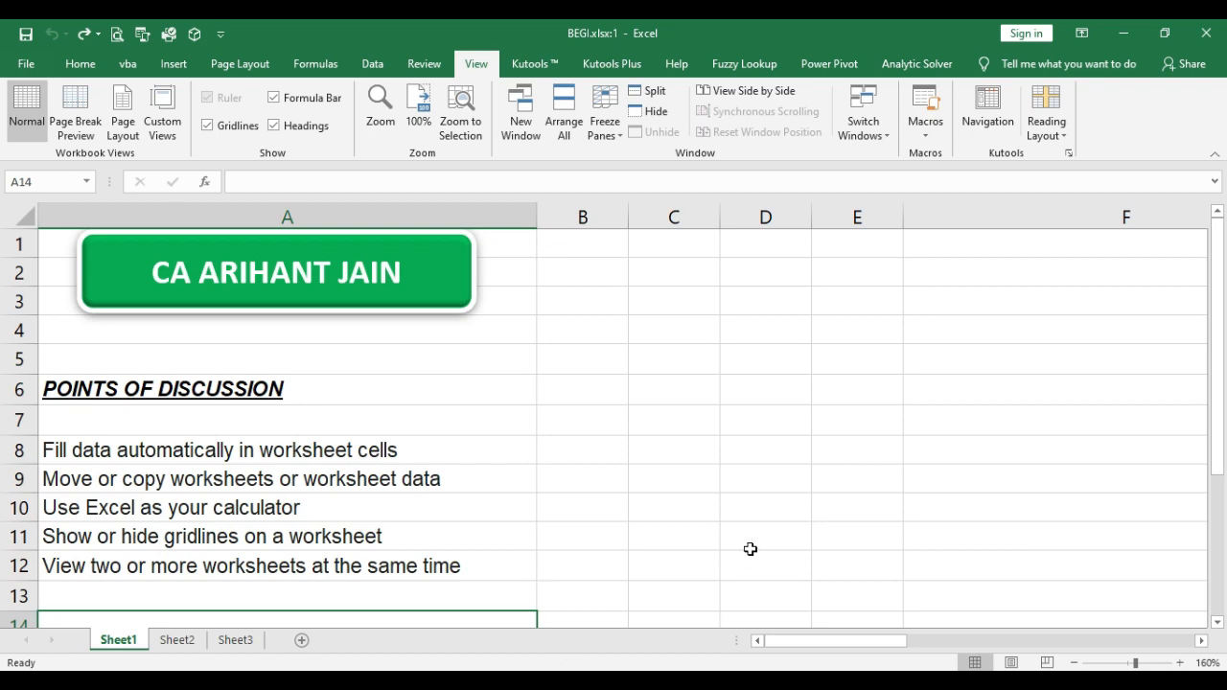
Step: Close the second window of BEGI.xlsx, keeping only the first window open
mouse_move(509, 679)
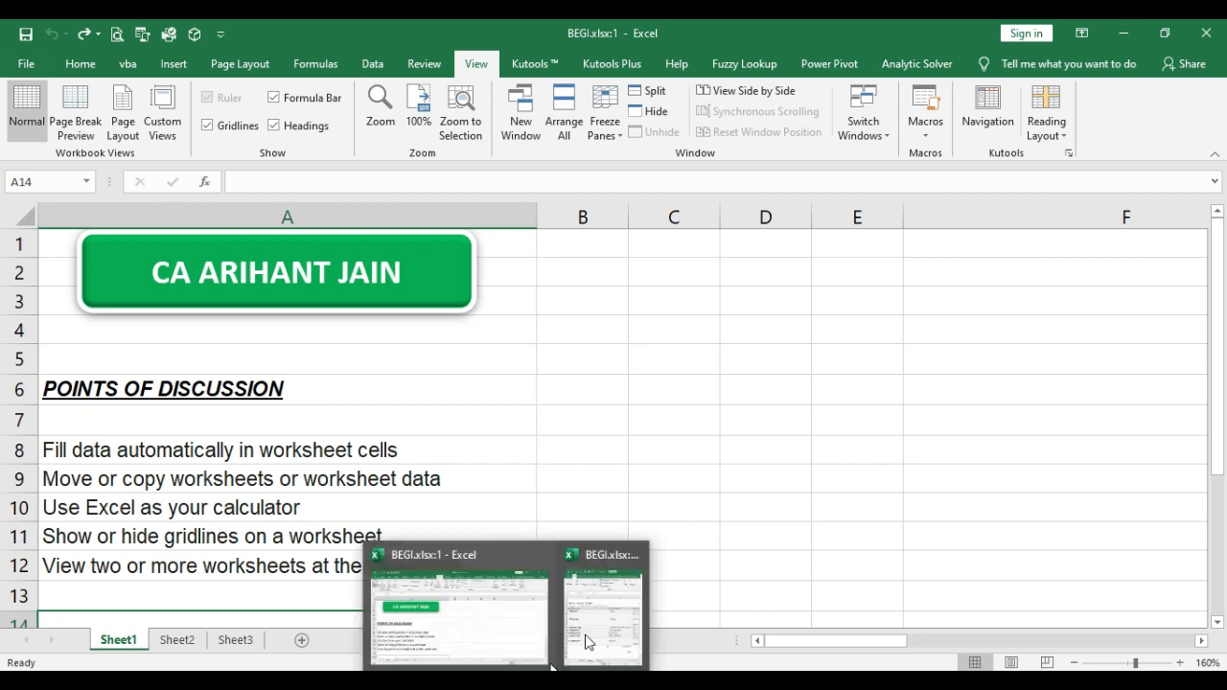
click(606, 610)
click(1131, 35)
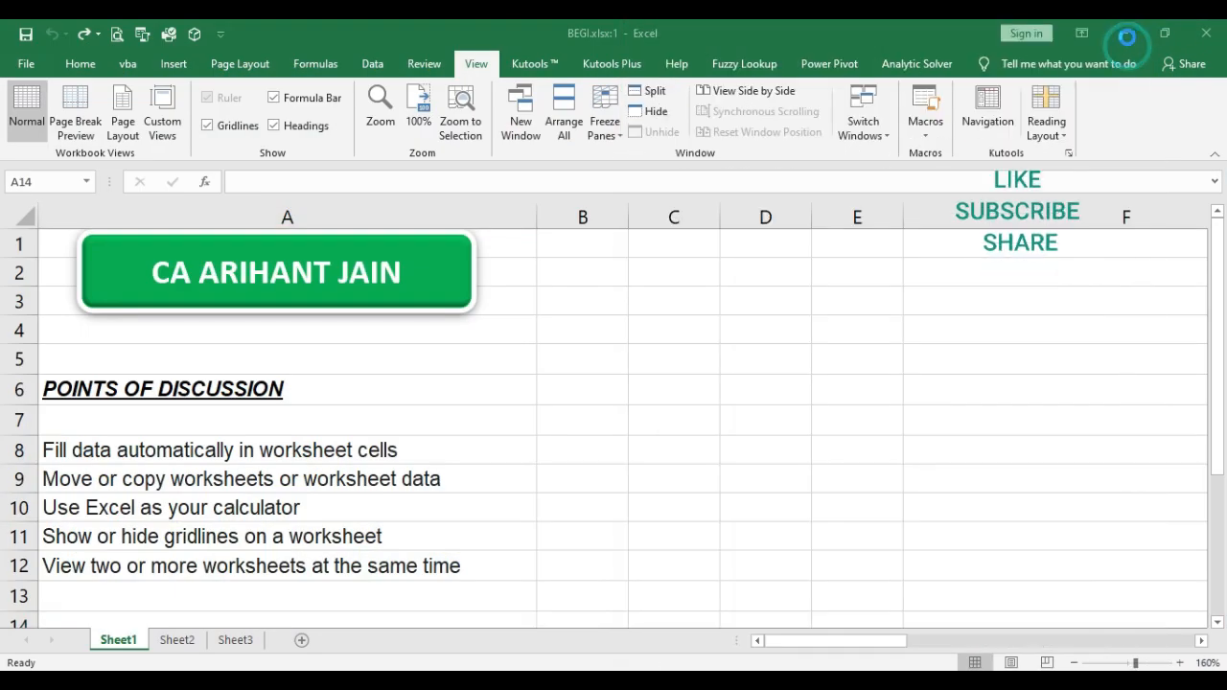
Step: Select the list of discussion points in cells A8:A12 of Sheet1 to review the covered topics
click(439, 508)
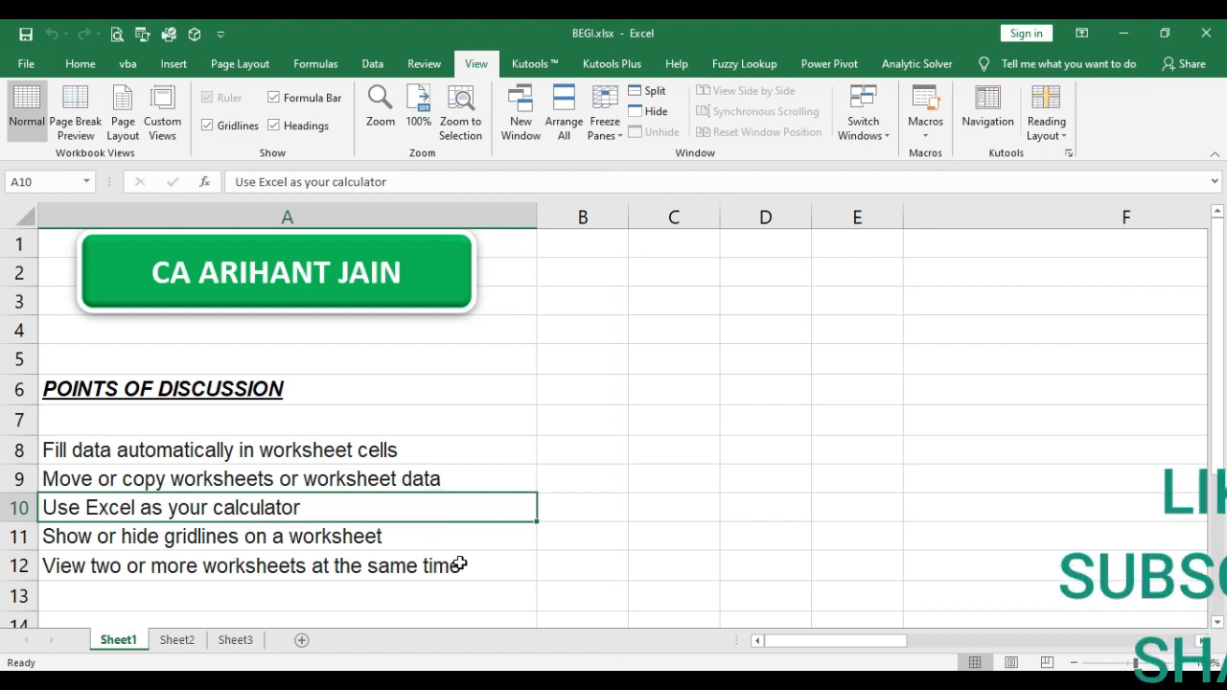
drag(463, 455, 463, 569)
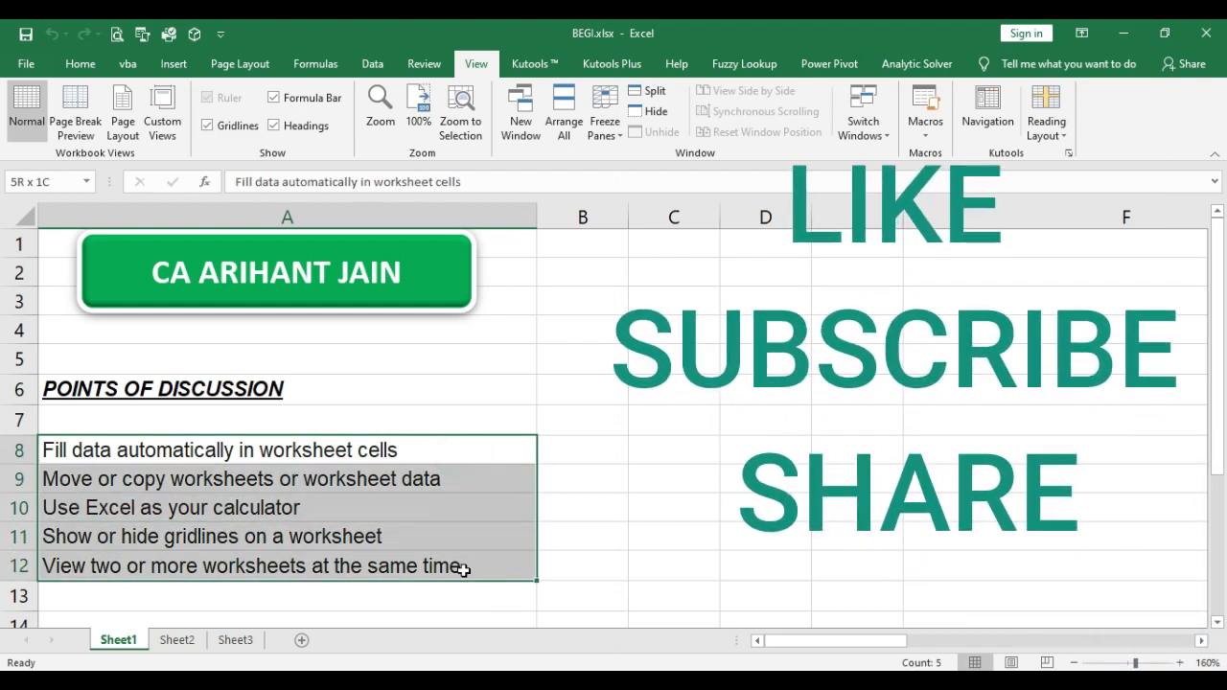
drag(470, 458, 465, 564)
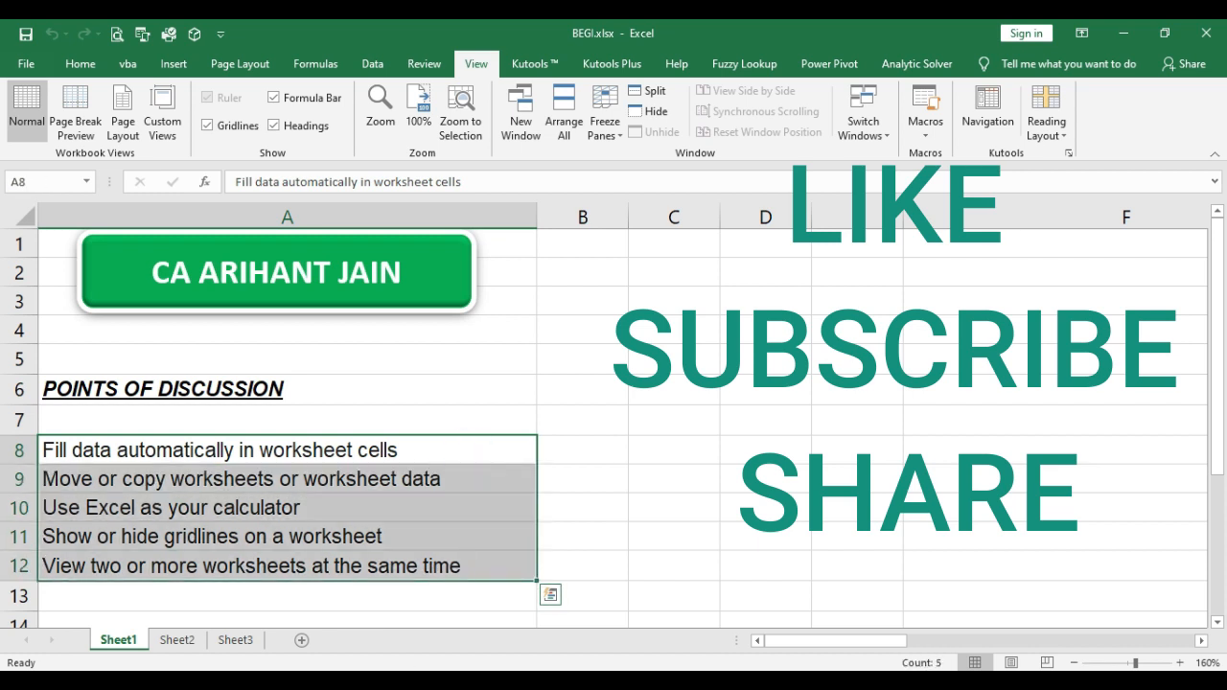